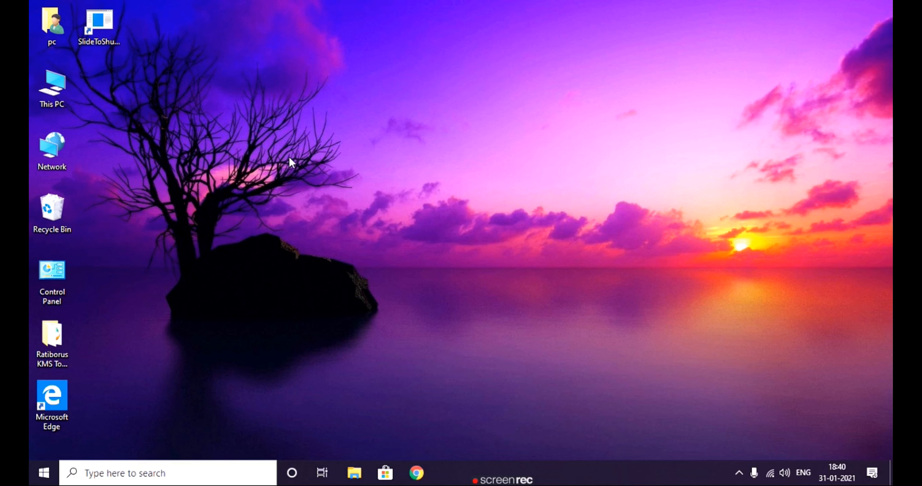
# Step: Change the desktop icons to large size and set them back to medium
pyautogui.rightClick(304, 141)
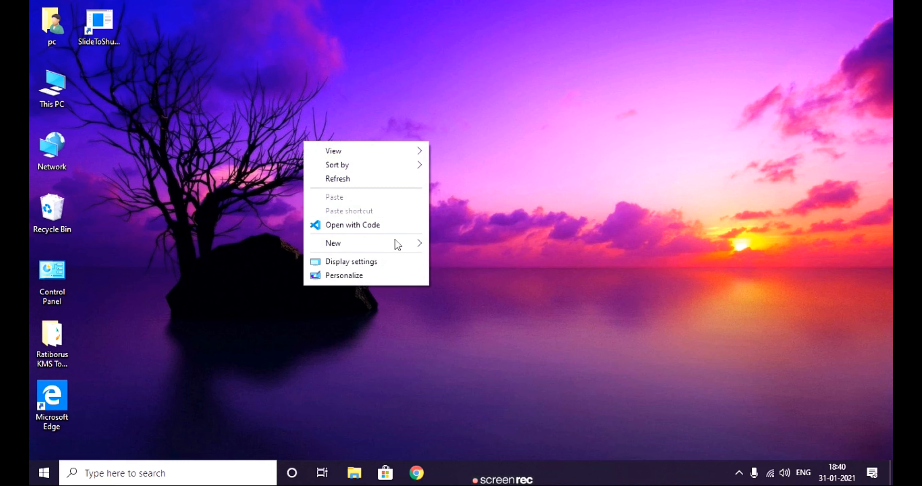
pyautogui.moveTo(366, 153)
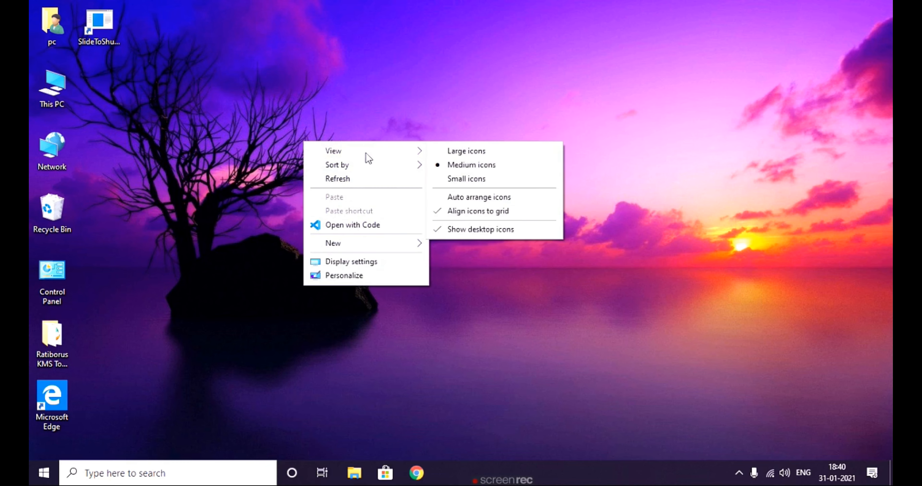
pyautogui.click(479, 153)
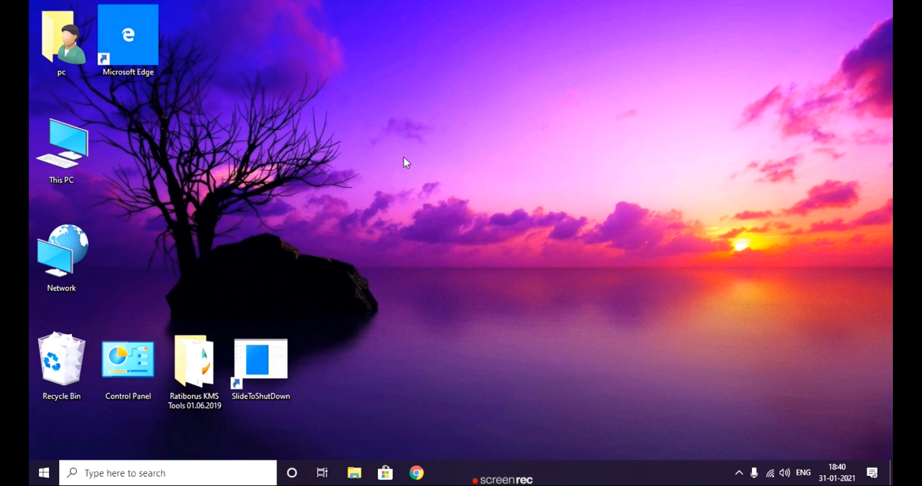
pyautogui.rightClick(252, 148)
pyautogui.moveTo(294, 161)
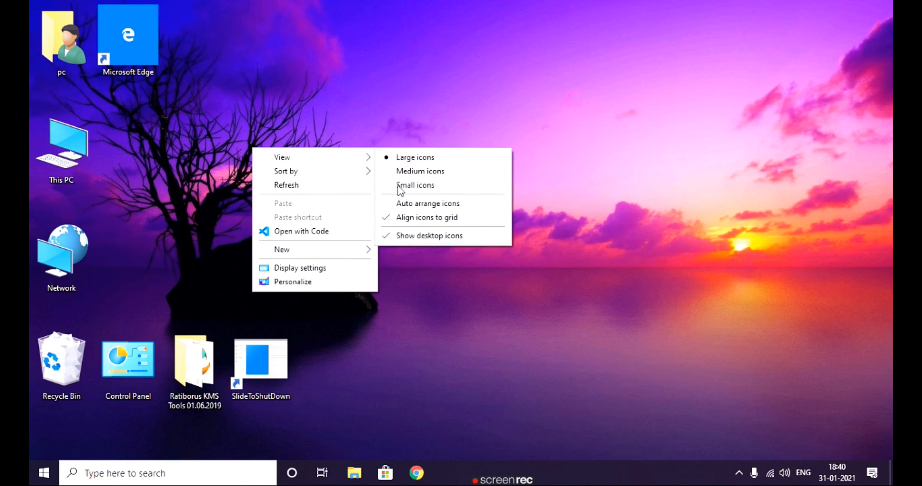
pyautogui.click(393, 172)
# Step: Sort the desktop icons by item type and re-sort them by name
pyautogui.rightClick(400, 168)
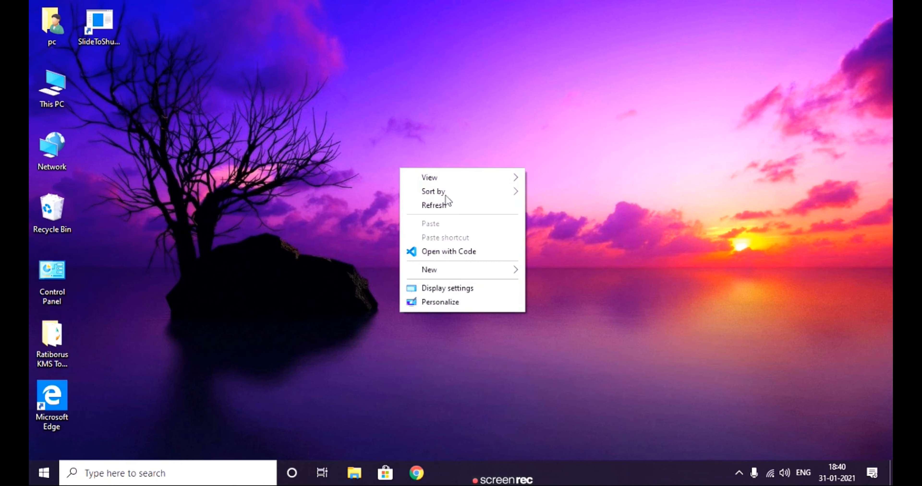
pyautogui.moveTo(463, 193)
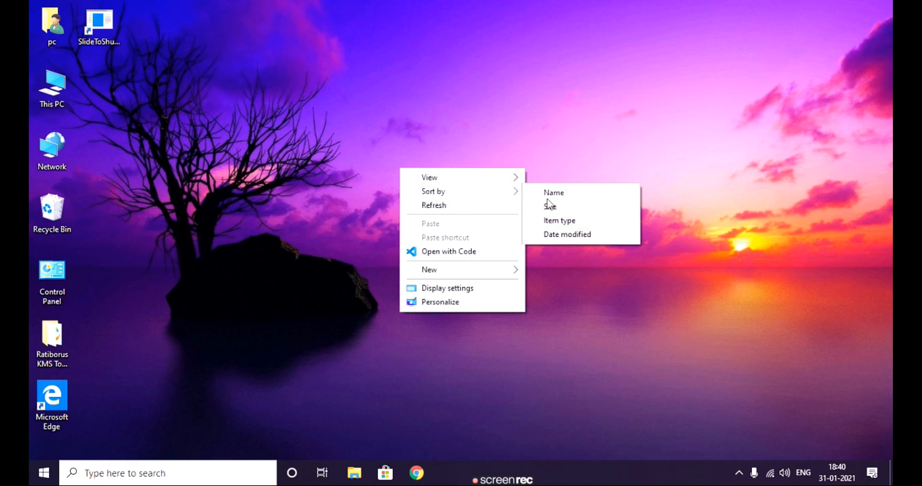
pyautogui.click(564, 220)
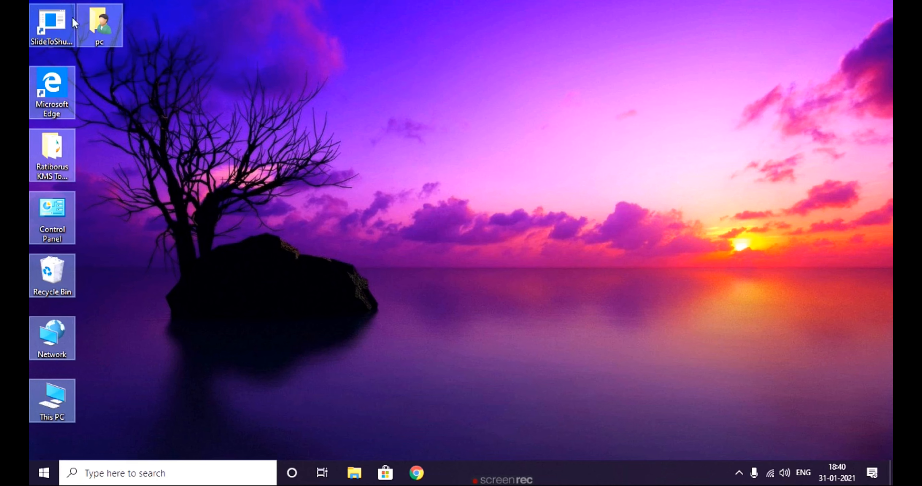
pyautogui.rightClick(265, 254)
pyautogui.moveTo(307, 277)
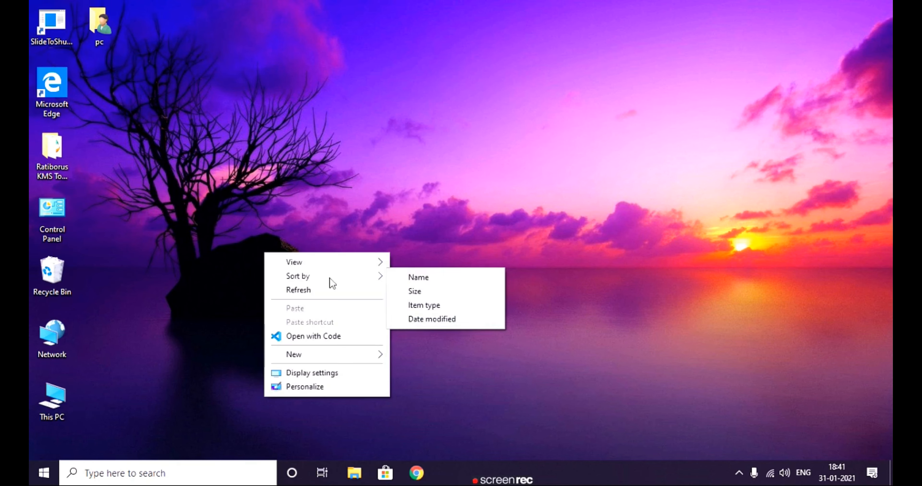
pyautogui.click(418, 278)
# Step: Refresh the desktop and open the display settings to review the scale, resolution and orientation options
pyautogui.rightClick(283, 193)
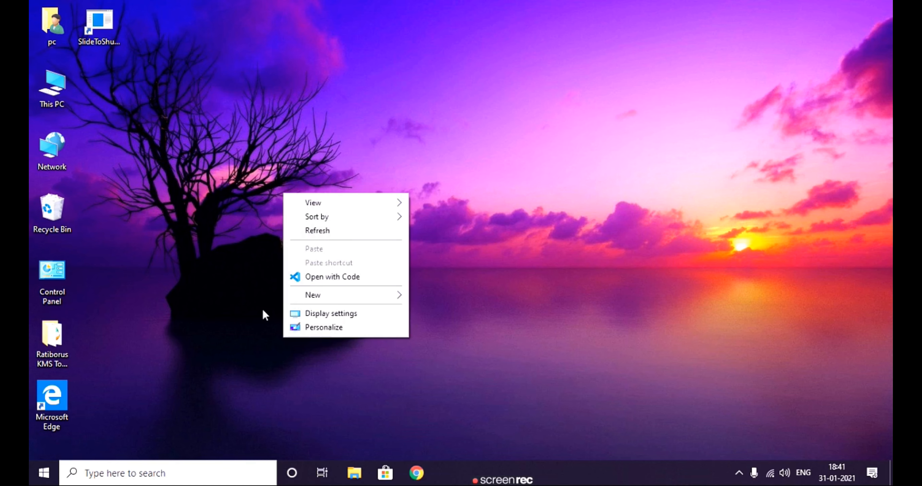
pyautogui.click(358, 232)
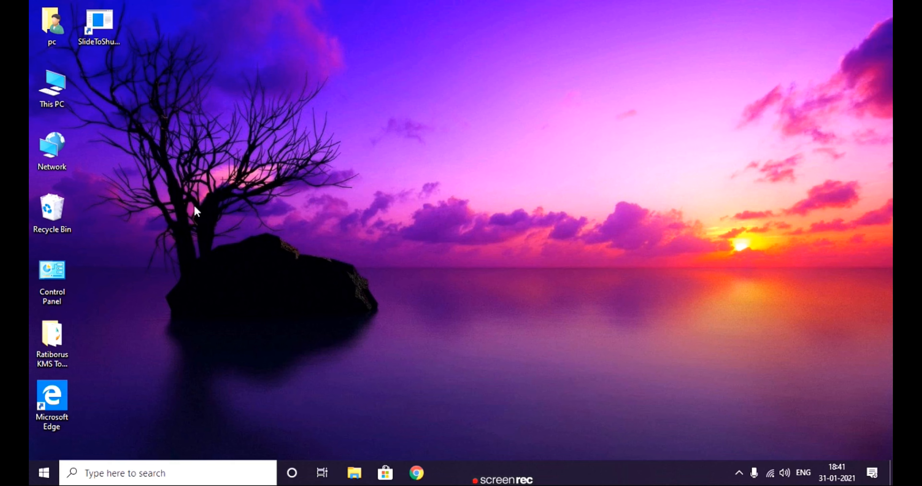
pyautogui.rightClick(403, 255)
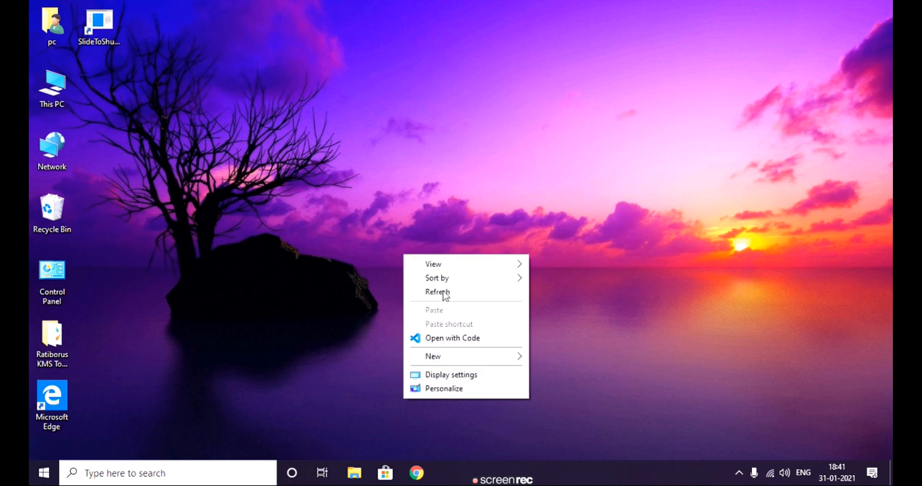
pyautogui.moveTo(445, 363)
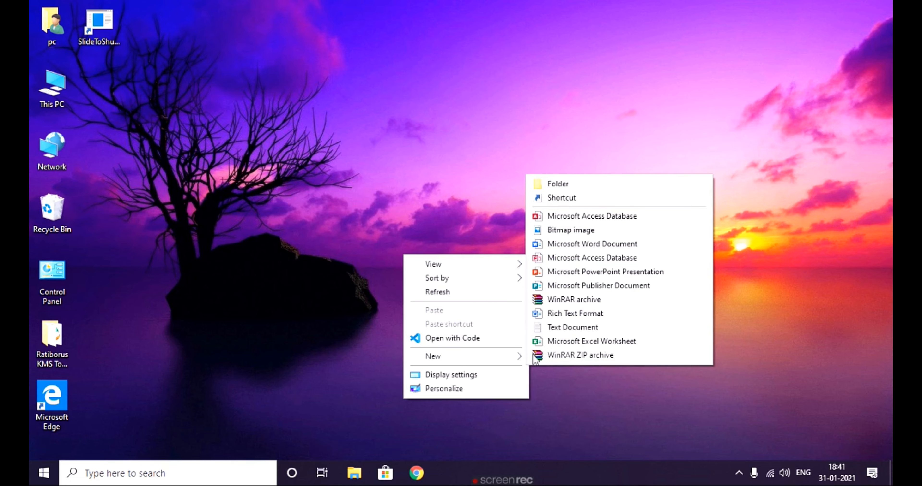
pyautogui.click(447, 376)
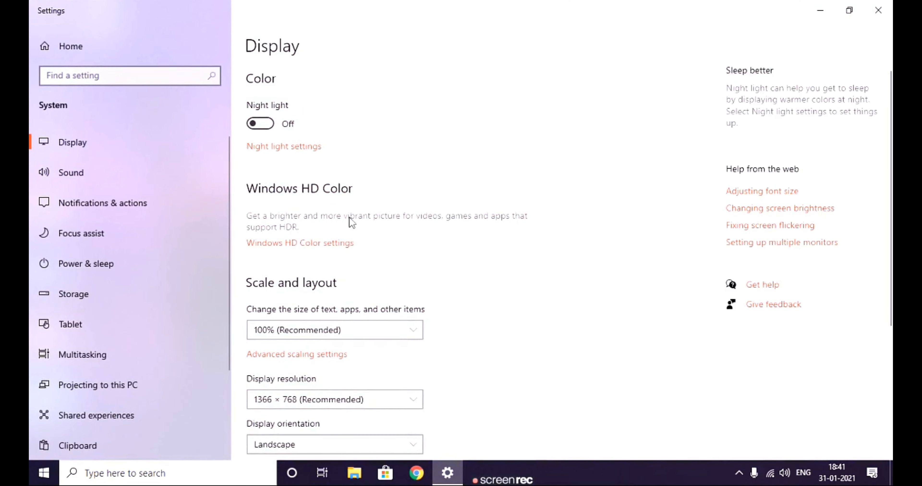
pyautogui.scroll(-2, 333, 298)
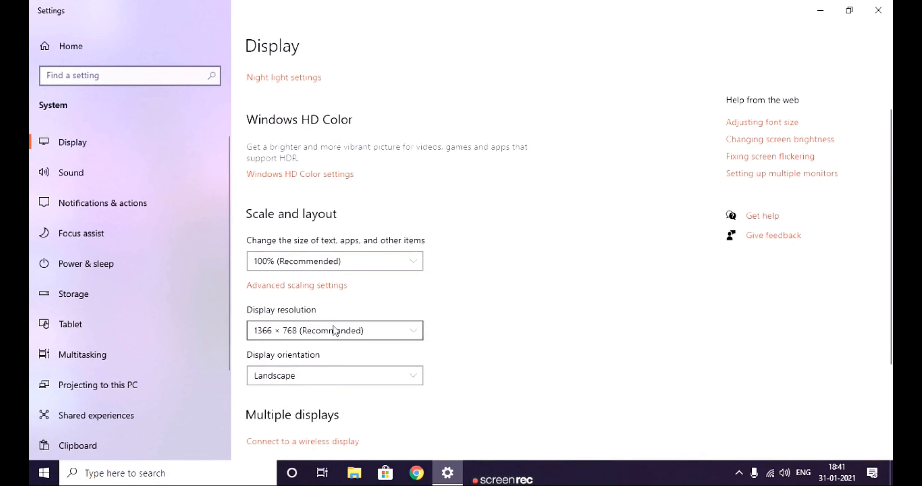
pyautogui.scroll(-2, 333, 330)
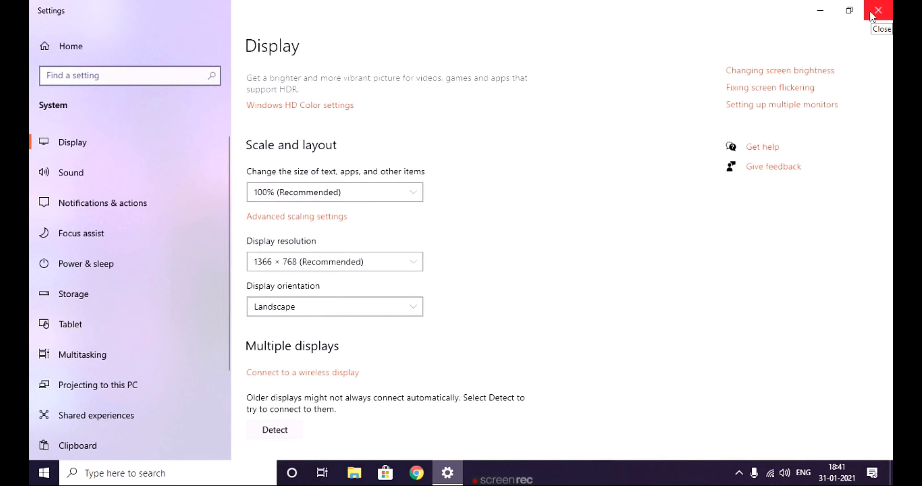
# Step: Restore the Settings window down from full screen, reposition it slightly on the desktop, and minimize it
pyautogui.click(852, 13)
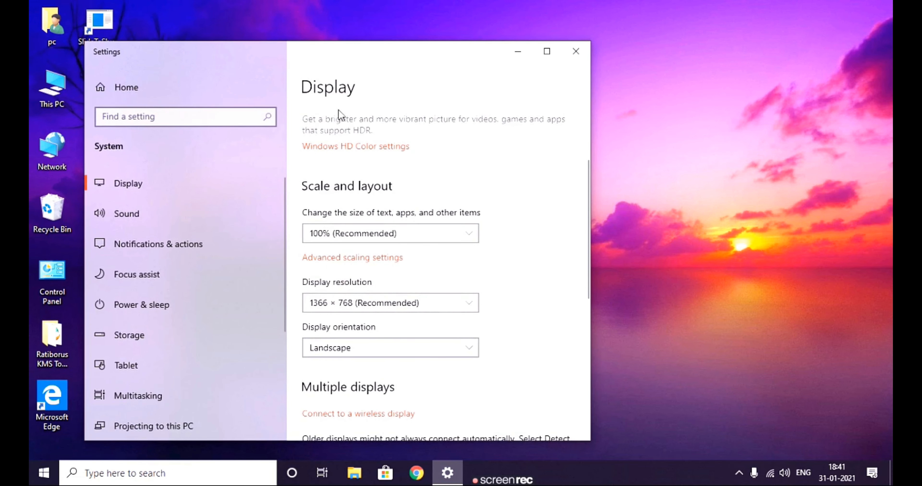
pyautogui.moveTo(411, 54); pyautogui.dragTo(457, 58)
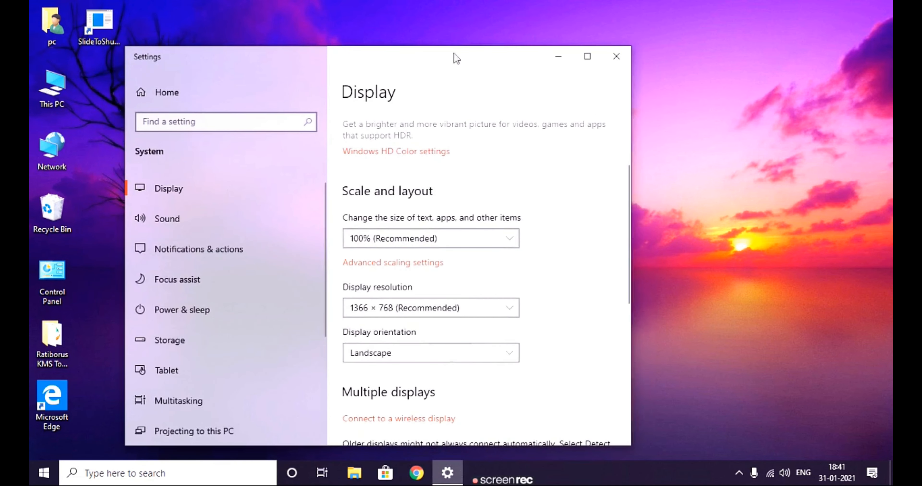
pyautogui.click(556, 57)
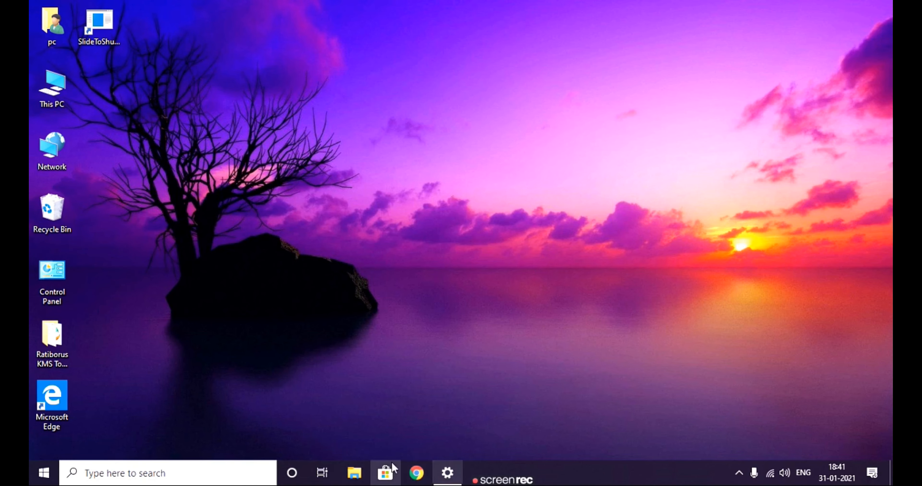
# Step: Launch Google Chrome, minimize its window, and bring the minimized Settings window back up
pyautogui.click(419, 479)
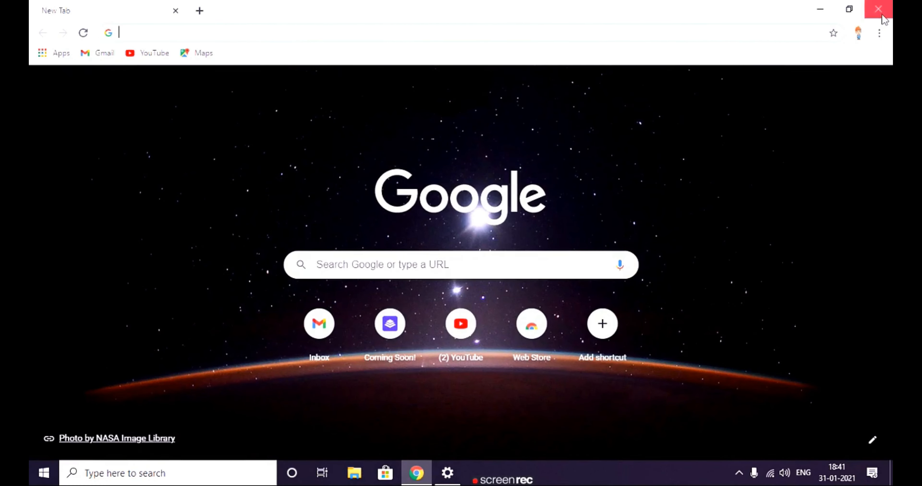
pyautogui.click(830, 15)
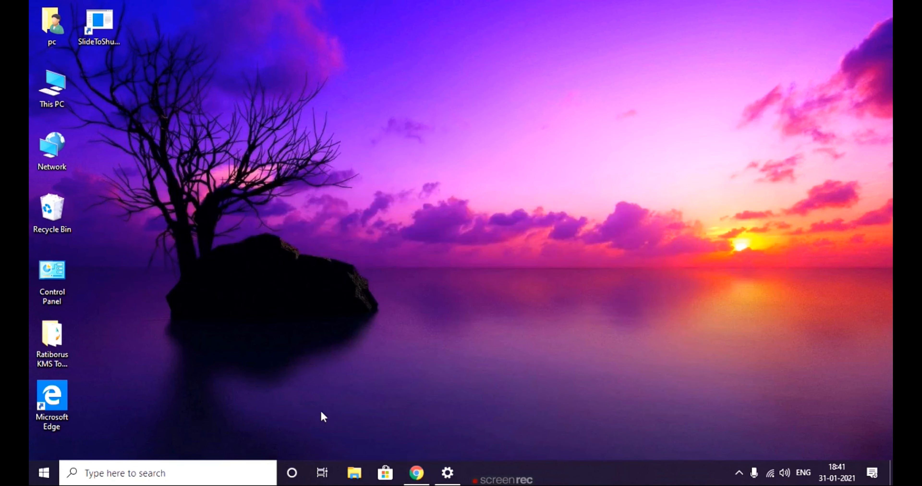
pyautogui.click(447, 474)
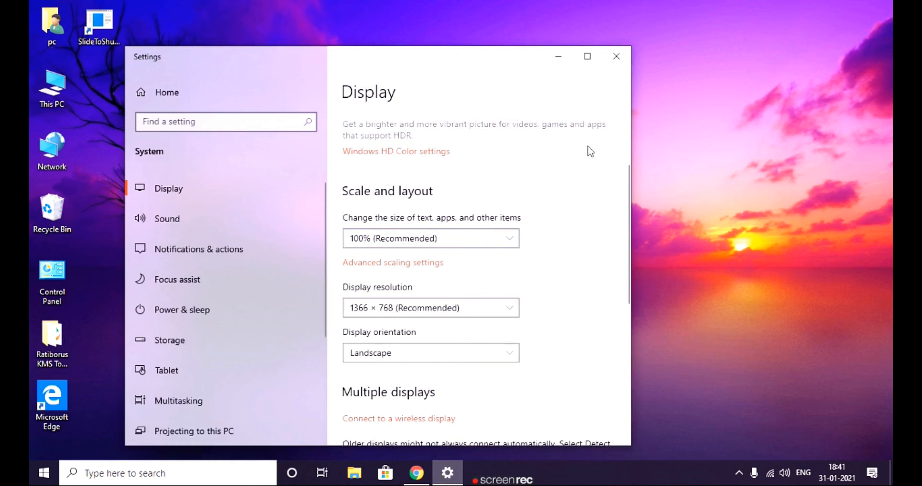
# Step: Bring Google Chrome back up and close the open Chrome and Settings windows
pyautogui.click(416, 473)
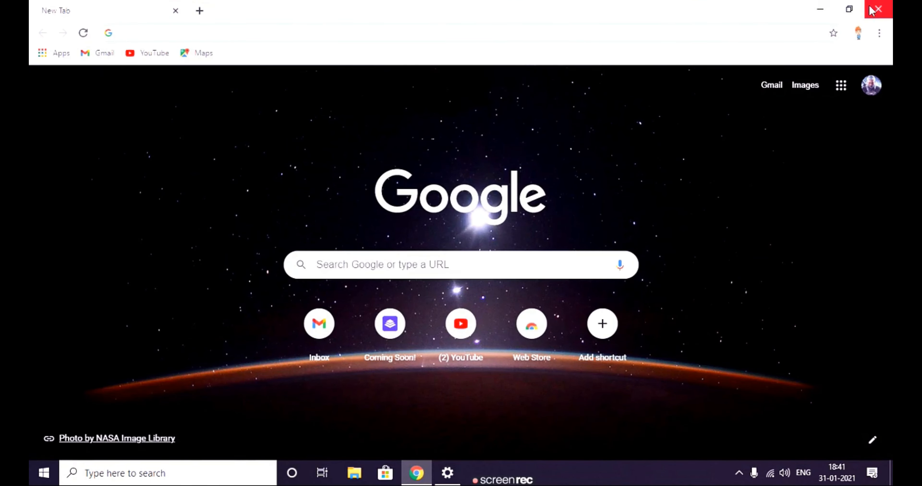
pyautogui.click(872, 11)
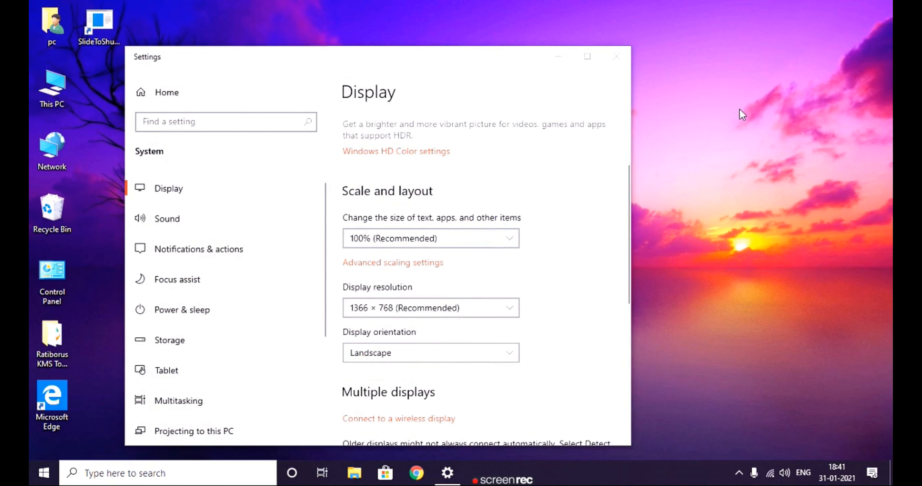
pyautogui.click(623, 59)
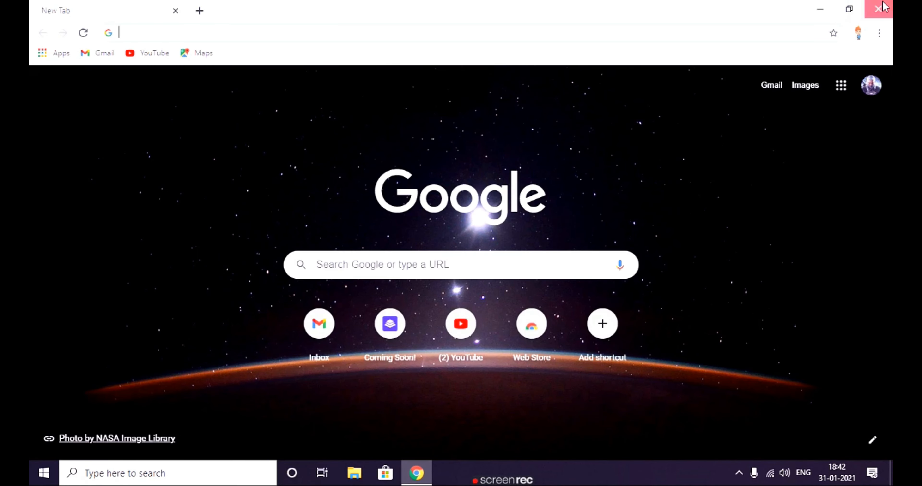
pyautogui.click(878, 9)
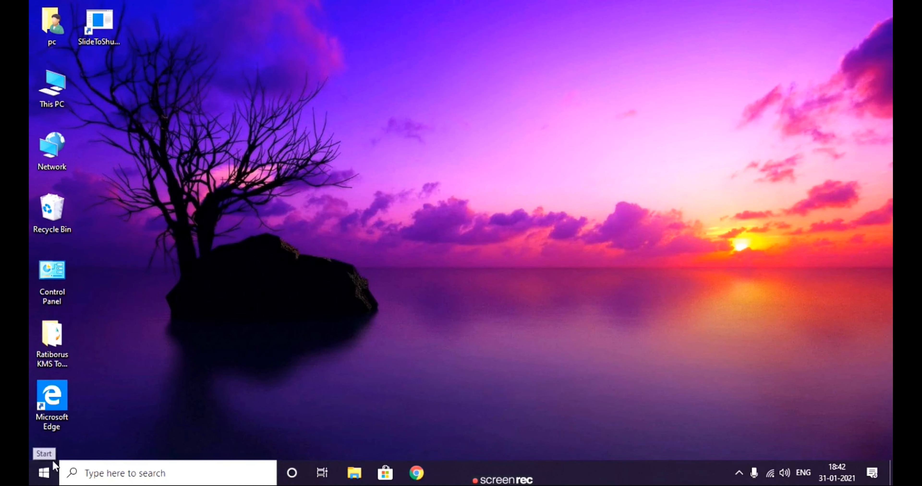
# Step: View the Start menu's app list and tiles, close it, and refresh the desktop
pyautogui.click(43, 476)
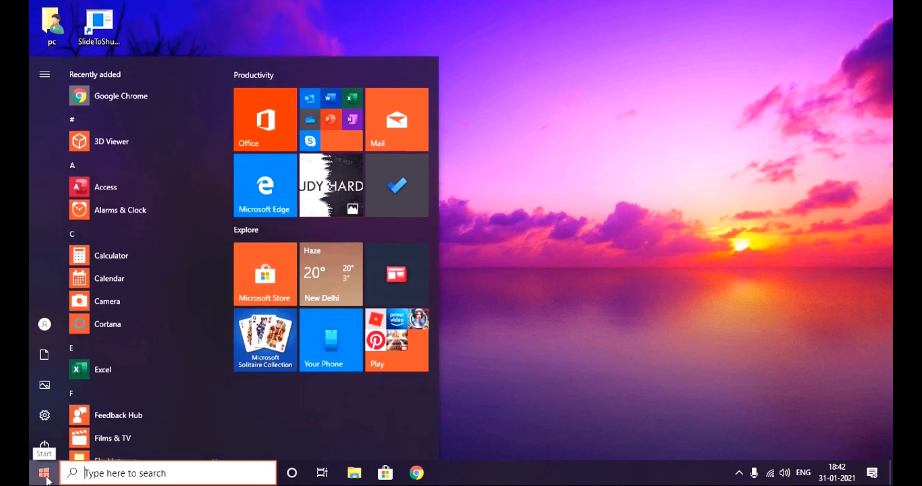
pyautogui.click(46, 475)
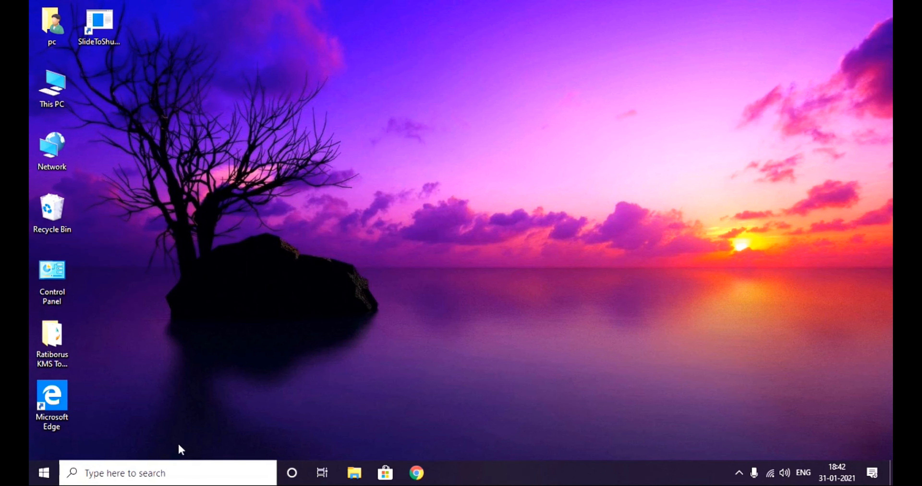
pyautogui.rightClick(159, 122)
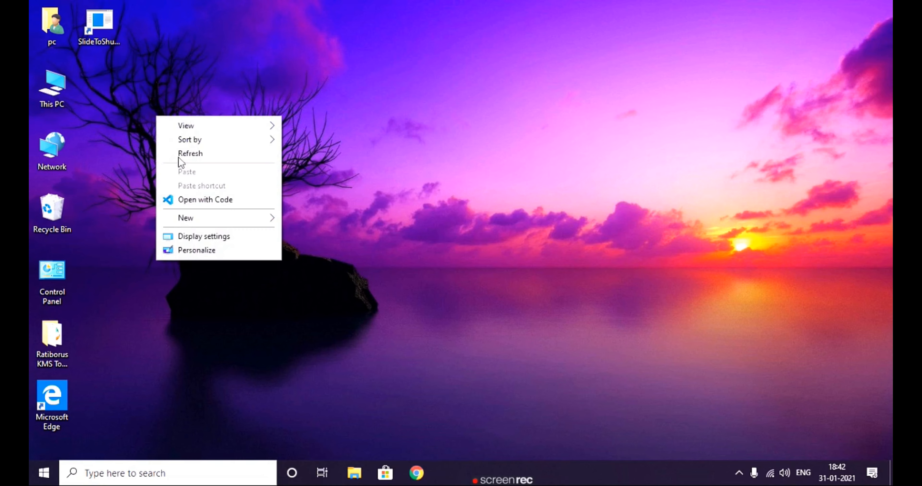
pyautogui.click(179, 158)
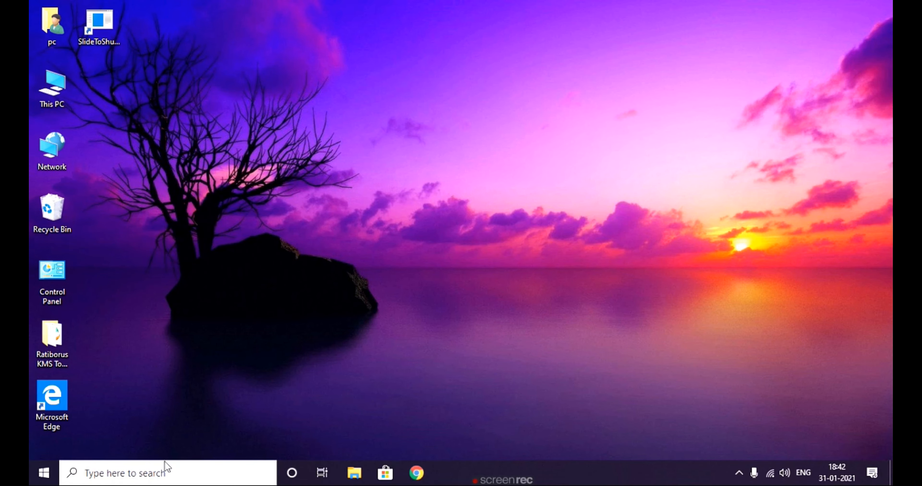
# Step: Search Windows for "ms word" and dismiss the search without opening anything
pyautogui.click(122, 476)
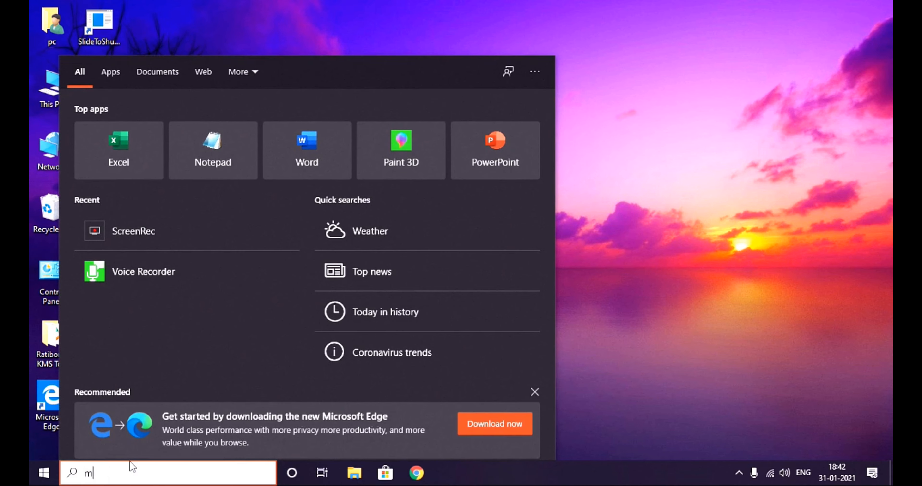
pyautogui.write('ms word')
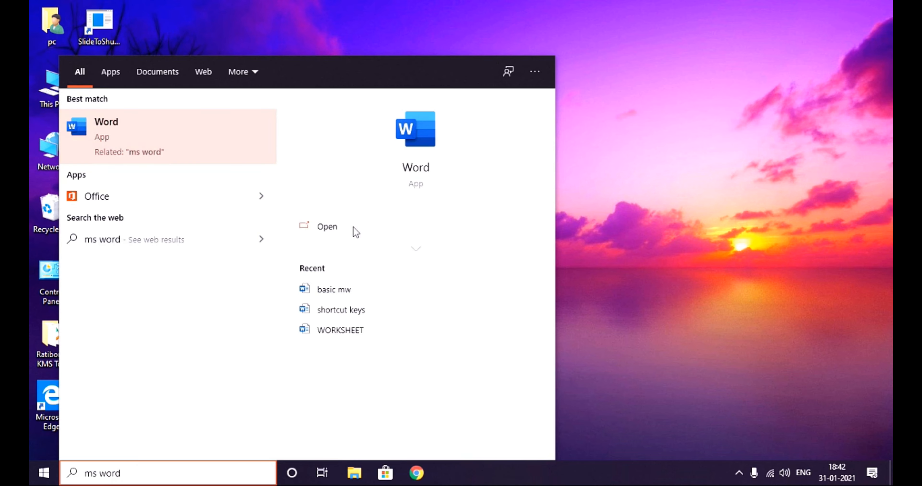
pyautogui.click(678, 113)
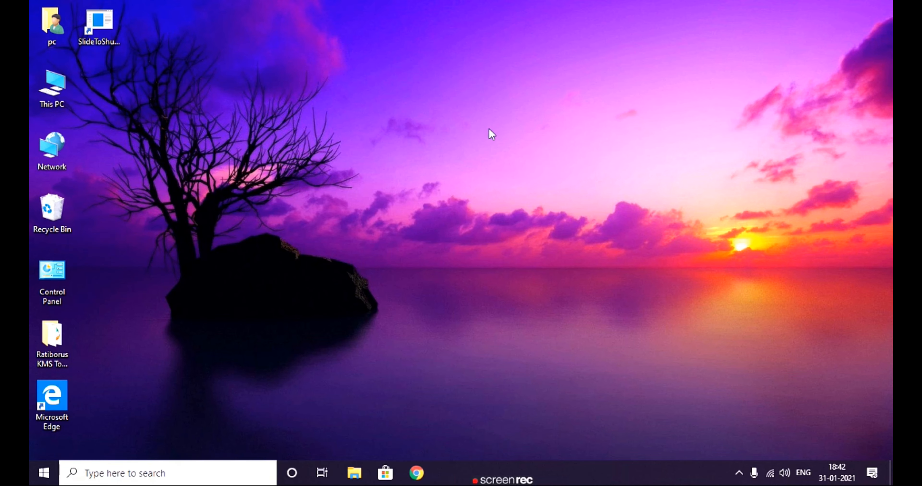
# Step: Open the pc folder from the desktop, close its window, and open the folder again
pyautogui.rightClick(45, 29)
pyautogui.click(314, 91)
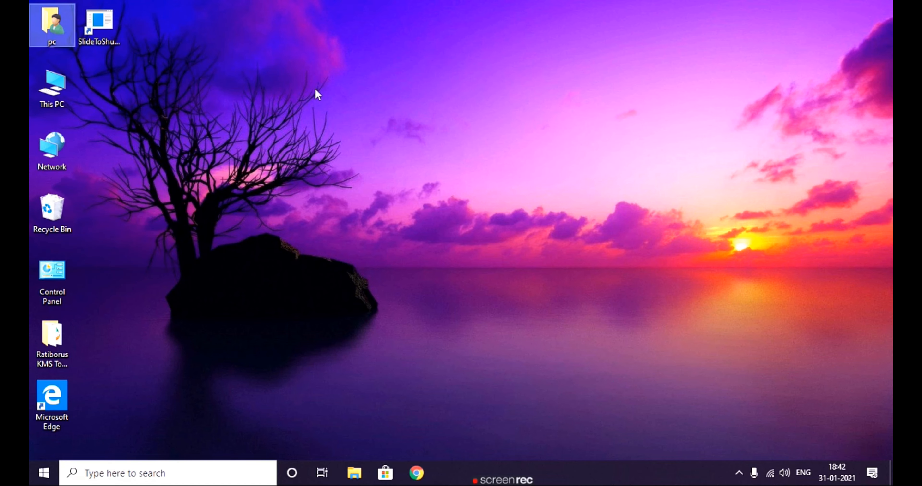
pyautogui.doubleClick(50, 28)
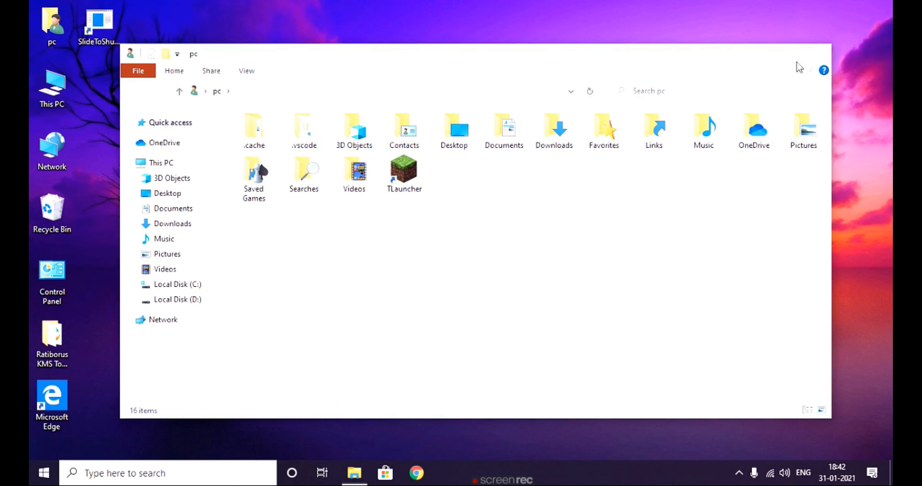
pyautogui.click(816, 53)
pyautogui.doubleClick(38, 32)
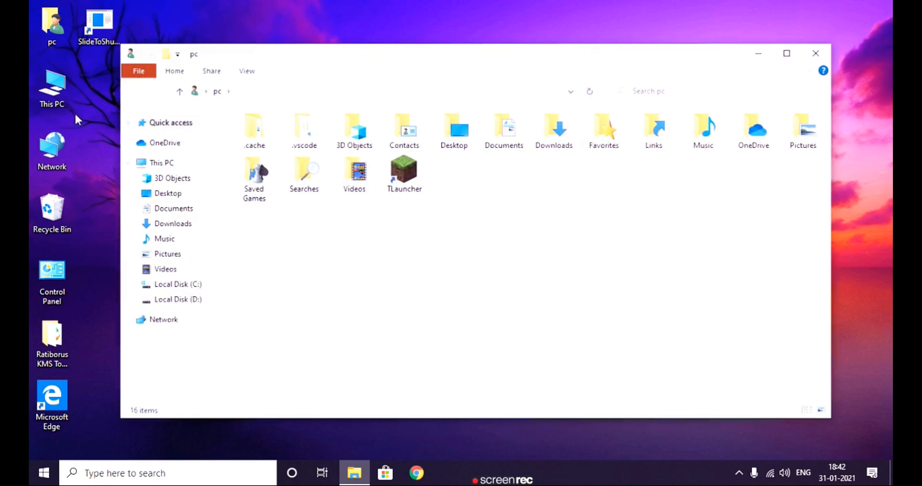
# Step: Open the Windows folder on Local Disk (C:) from This PC and look through its subfolders
pyautogui.click(193, 162)
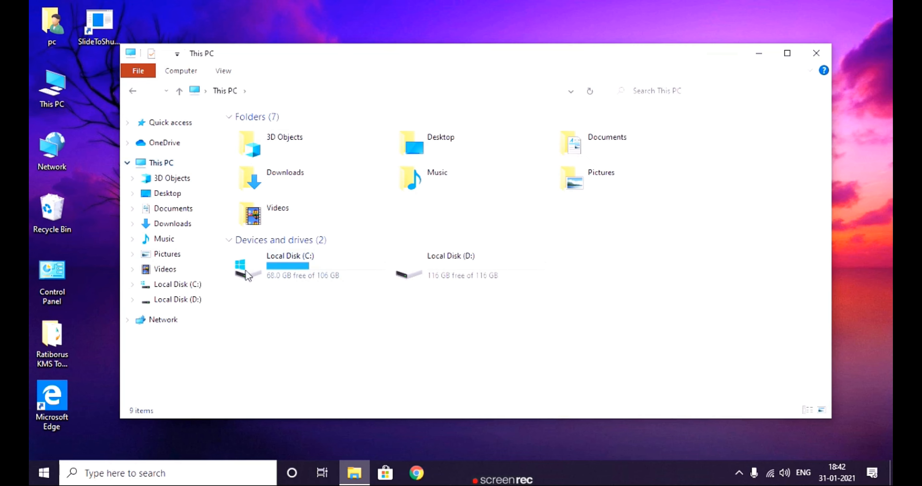
pyautogui.click(322, 278)
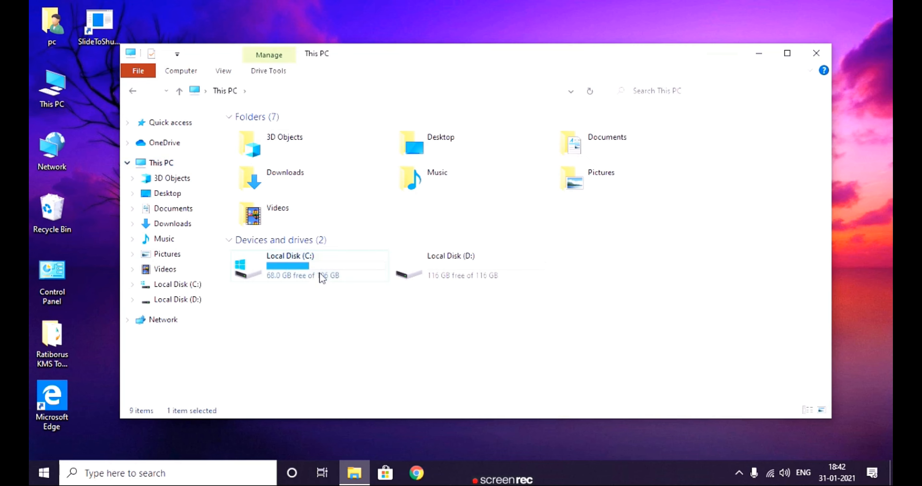
pyautogui.doubleClick(288, 277)
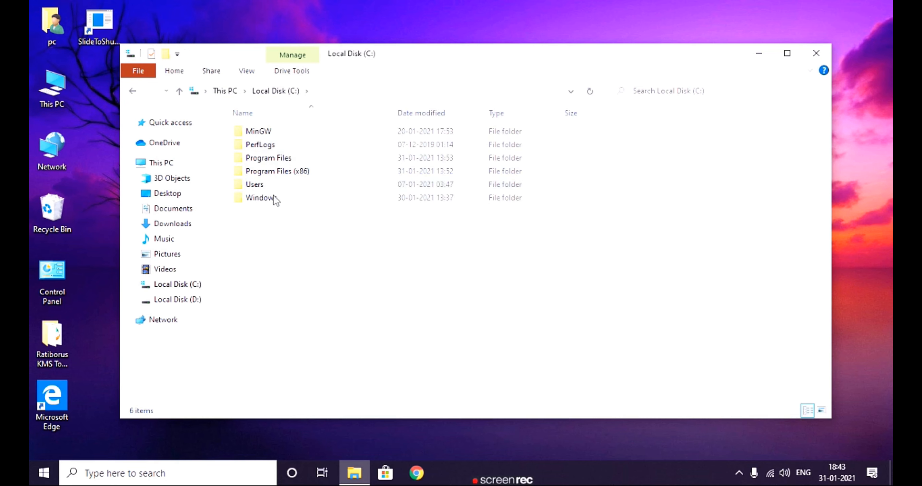
pyautogui.doubleClick(262, 197)
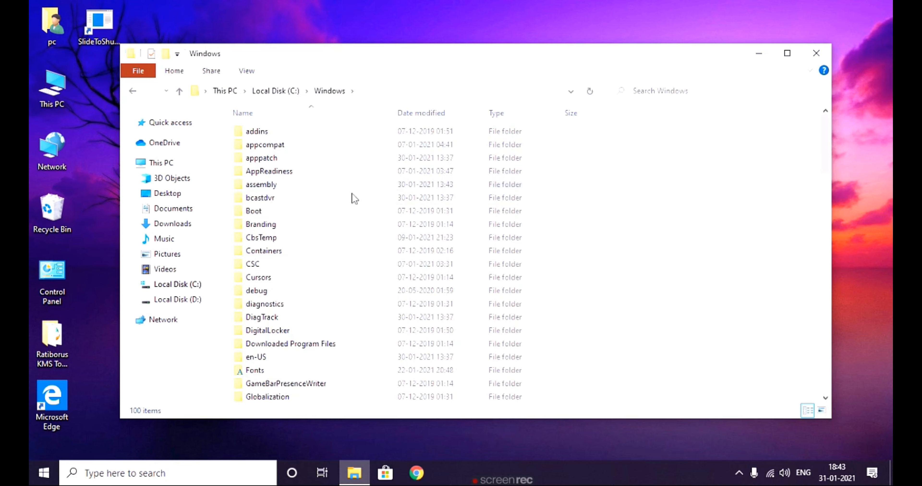
pyautogui.scroll(-2, 309, 252)
pyautogui.scroll(-4, 311, 256)
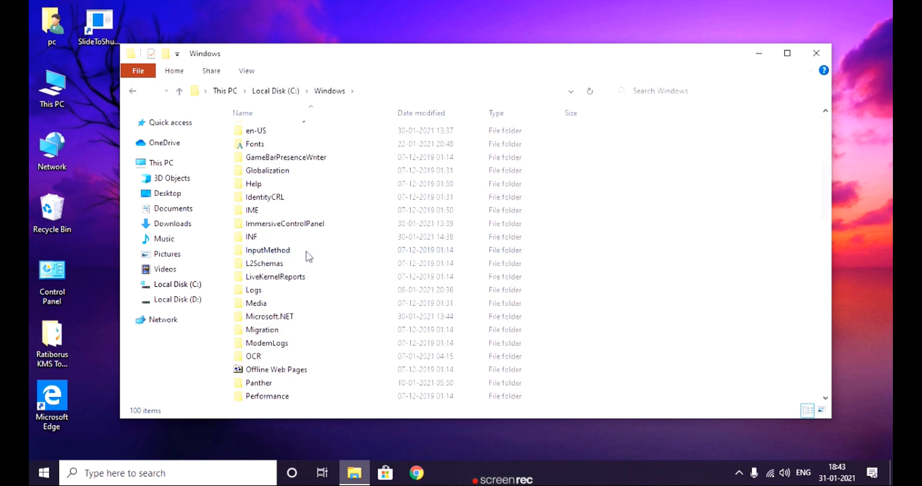
pyautogui.scroll(1, 307, 255)
pyautogui.scroll(-1, 307, 254)
pyautogui.scroll(-5, 308, 253)
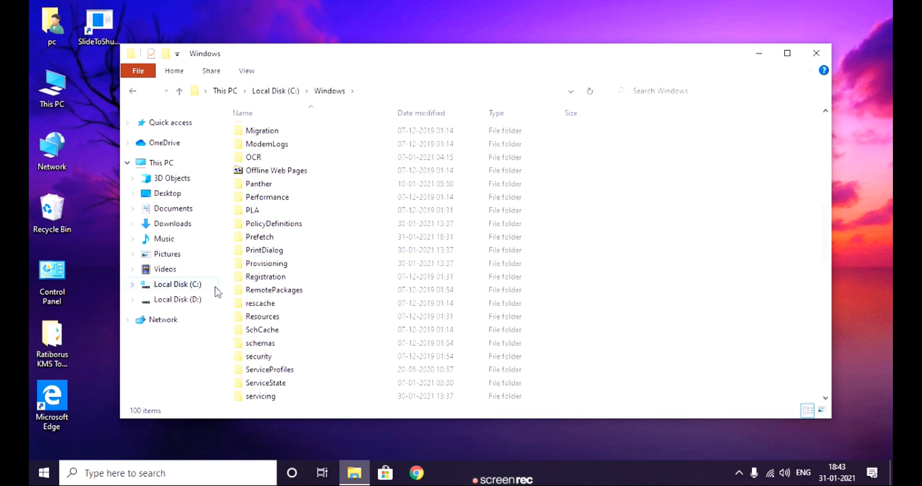
# Step: View the contents of Local Disk (D:), Videos, Pictures, Desktop, Documents and Downloads, and close the window
pyautogui.click(192, 301)
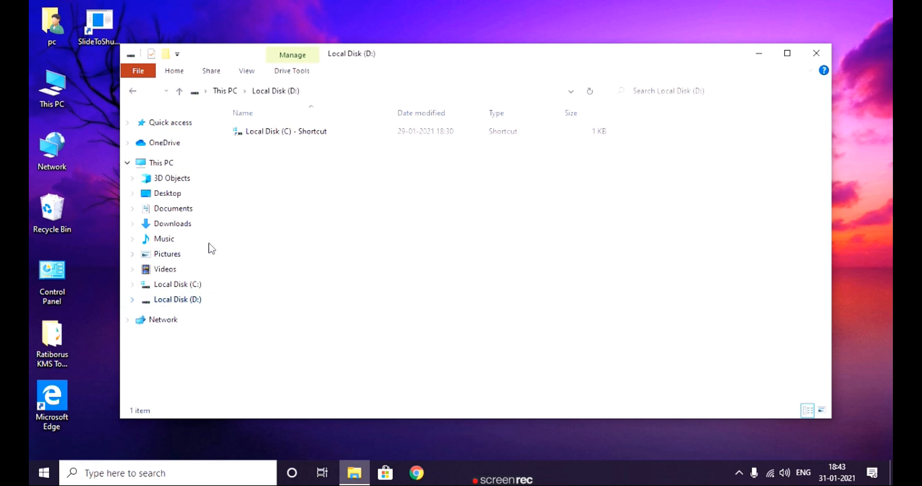
pyautogui.click(169, 270)
pyautogui.click(171, 255)
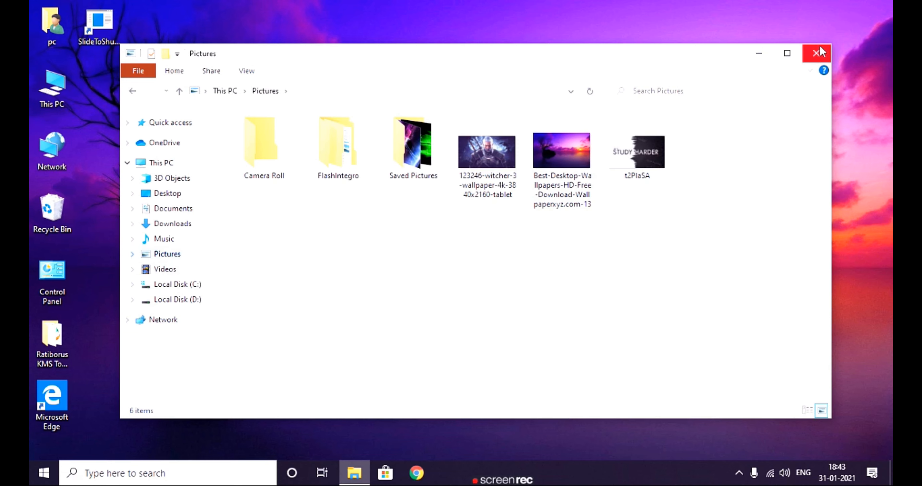
pyautogui.click(160, 195)
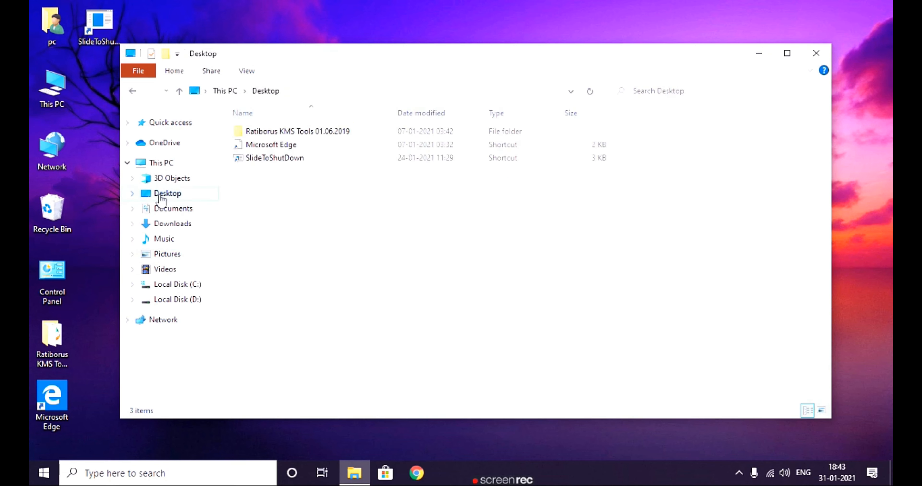
pyautogui.click(176, 210)
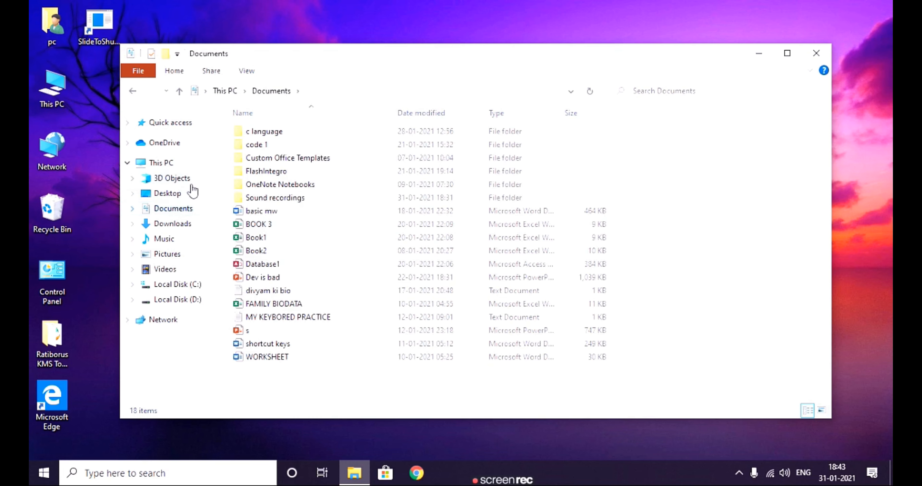
pyautogui.click(184, 226)
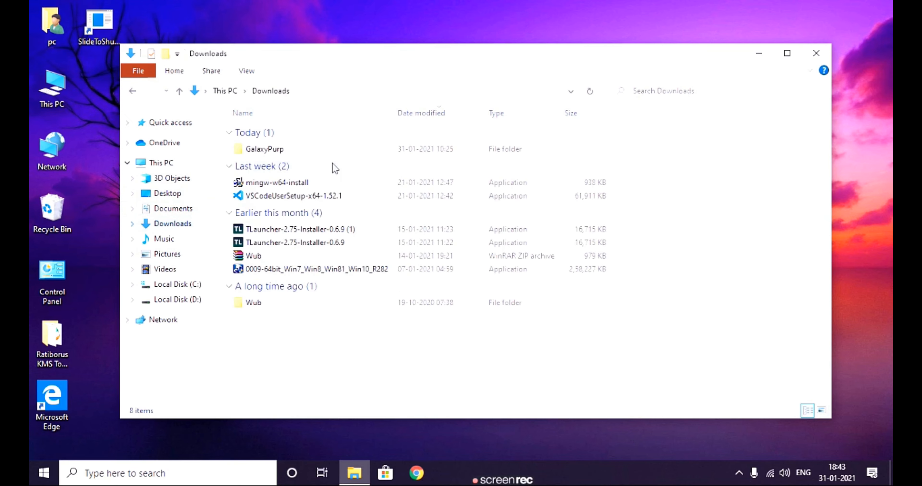
pyautogui.click(815, 53)
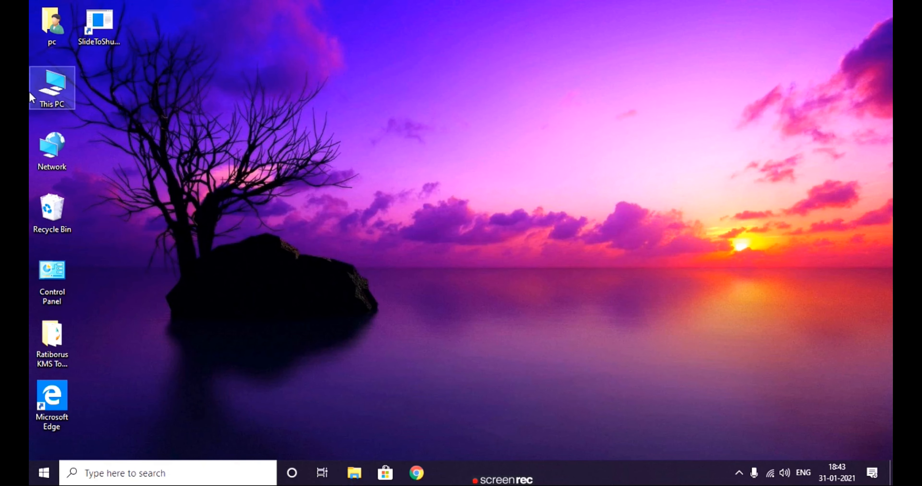
# Step: Open the properties of This PC, view the system information in a maximized window, and close it
pyautogui.rightClick(47, 103)
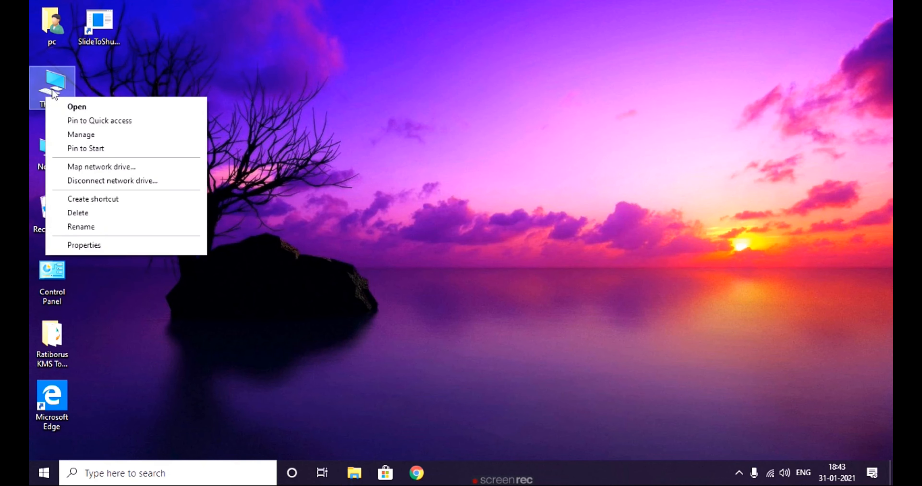
pyautogui.click(80, 247)
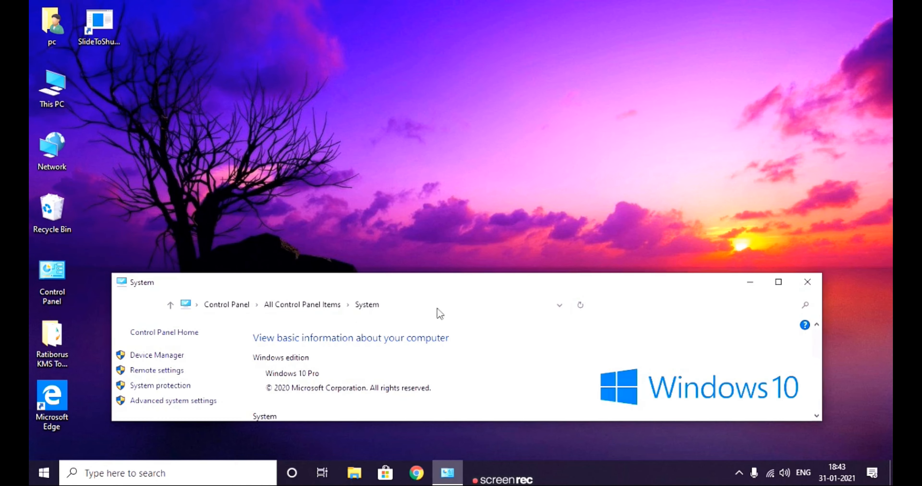
pyautogui.click(778, 282)
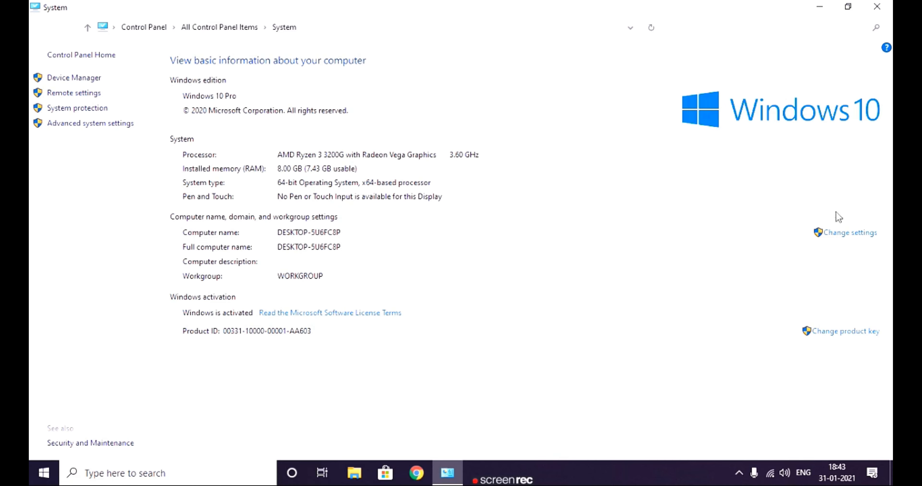
pyautogui.click(877, 6)
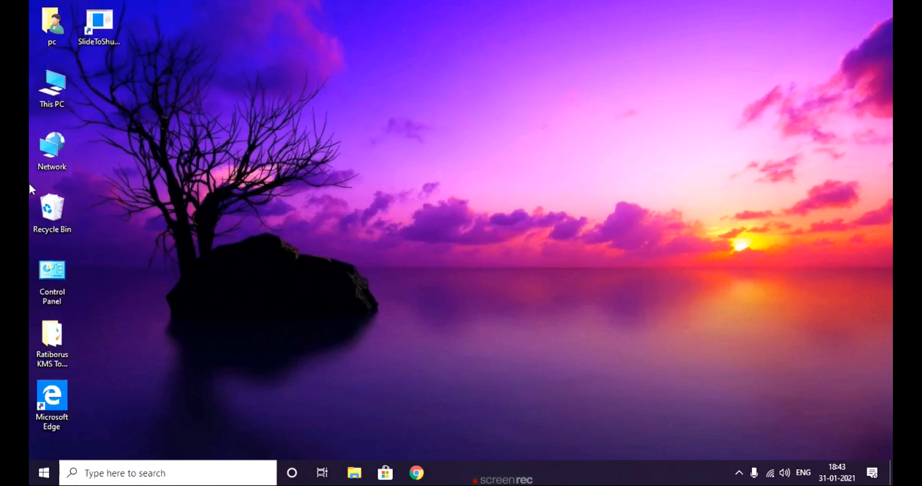
# Step: Open This PC and the pc folder from the desktop in separate windows and close both
pyautogui.doubleClick(59, 99)
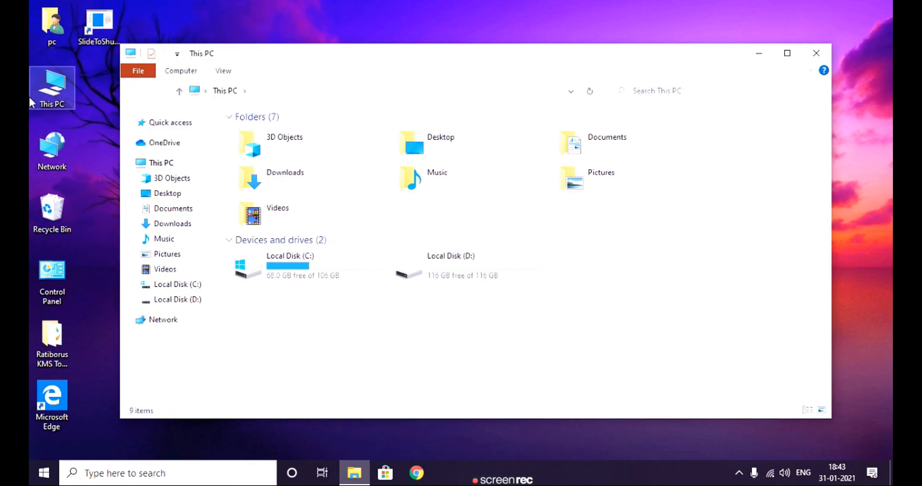
pyautogui.doubleClick(52, 39)
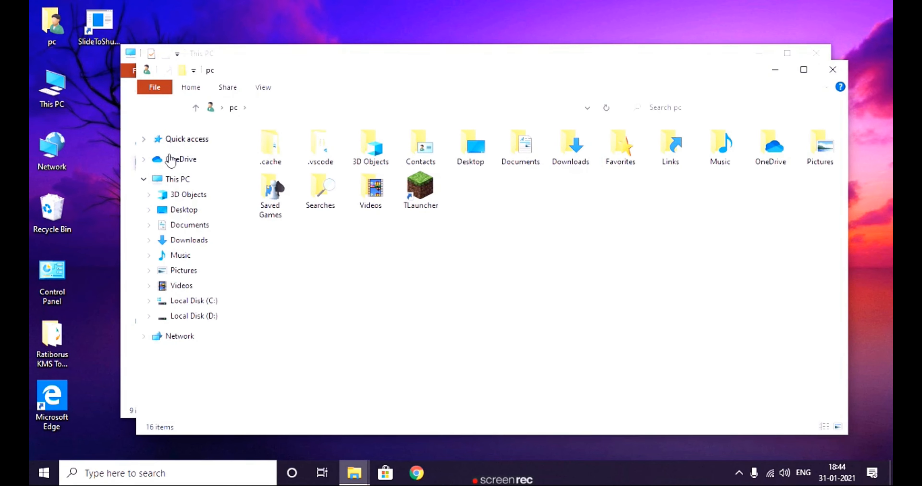
pyautogui.click(832, 69)
pyautogui.click(816, 53)
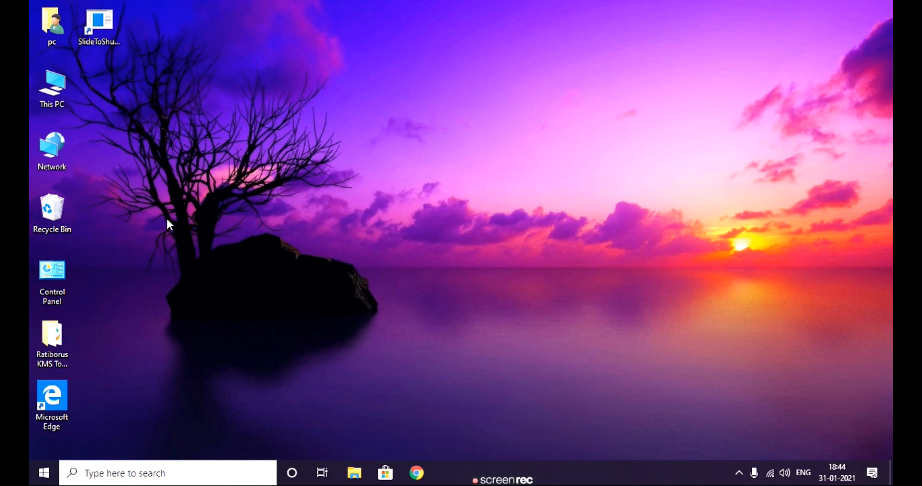
# Step: Open the Recycle Bin and look through the list of deleted files and folders
pyautogui.doubleClick(55, 211)
pyautogui.scroll(-7, 304, 229)
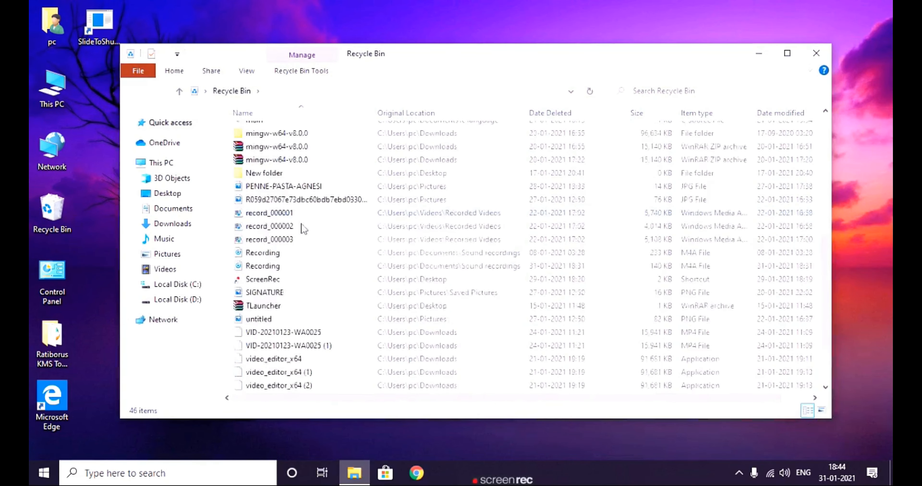
pyautogui.scroll(-2, 304, 227)
pyautogui.scroll(9, 304, 228)
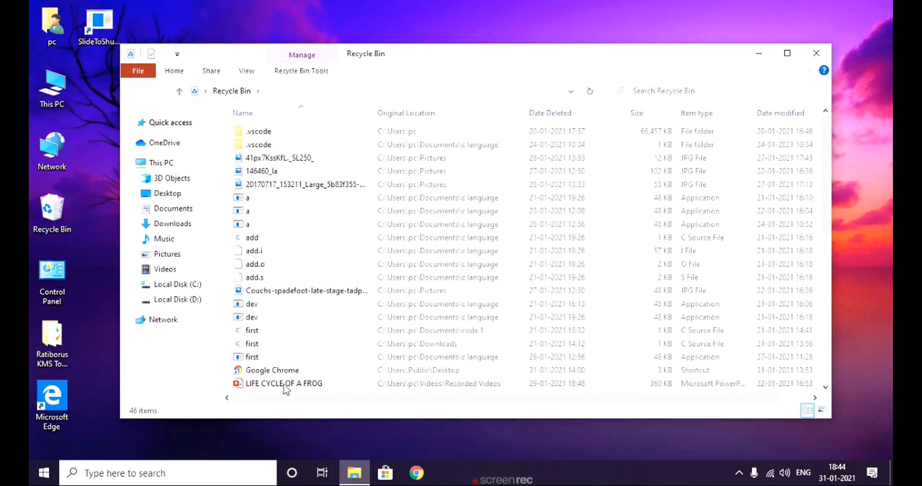
# Step: View the properties of the first deleted .vscode folder, and close the dialog and the Recycle Bin
pyautogui.click(281, 132)
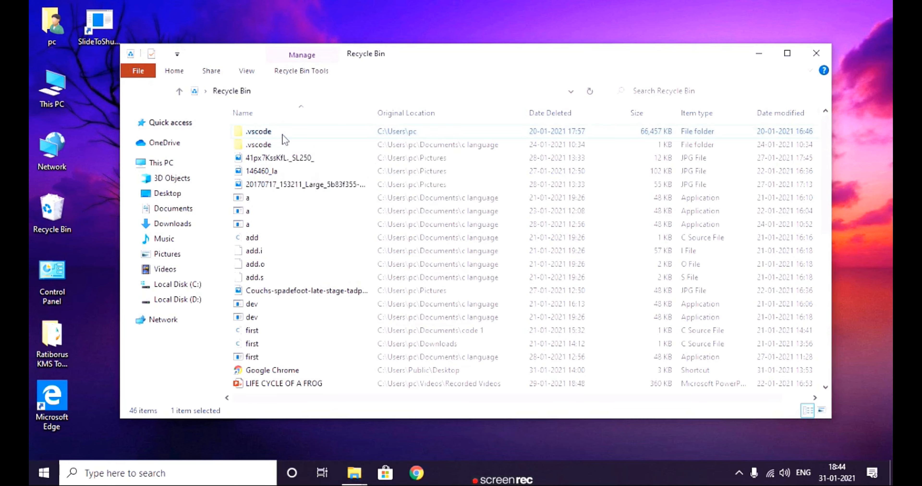
pyautogui.doubleClick(284, 139)
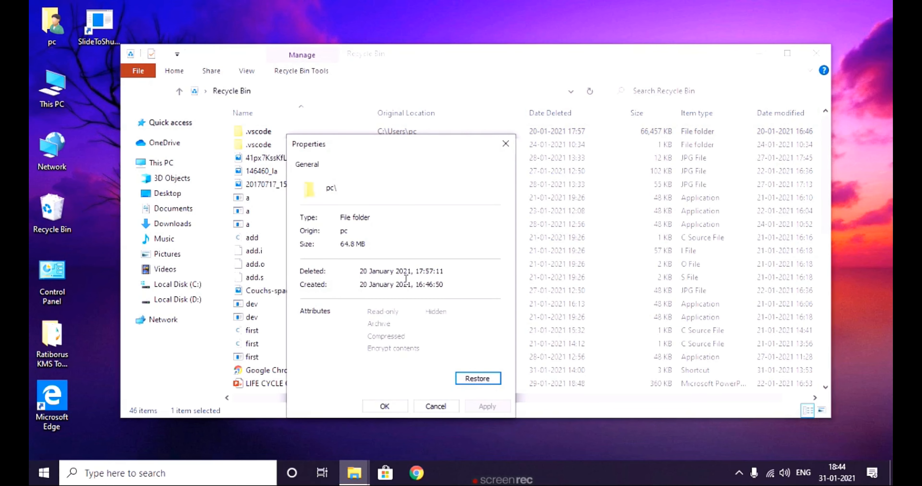
pyautogui.click(476, 380)
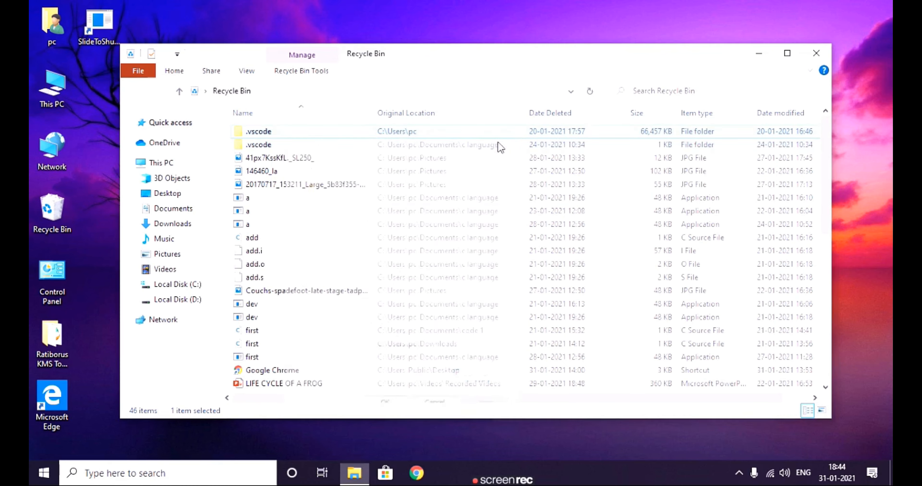
pyautogui.click(816, 52)
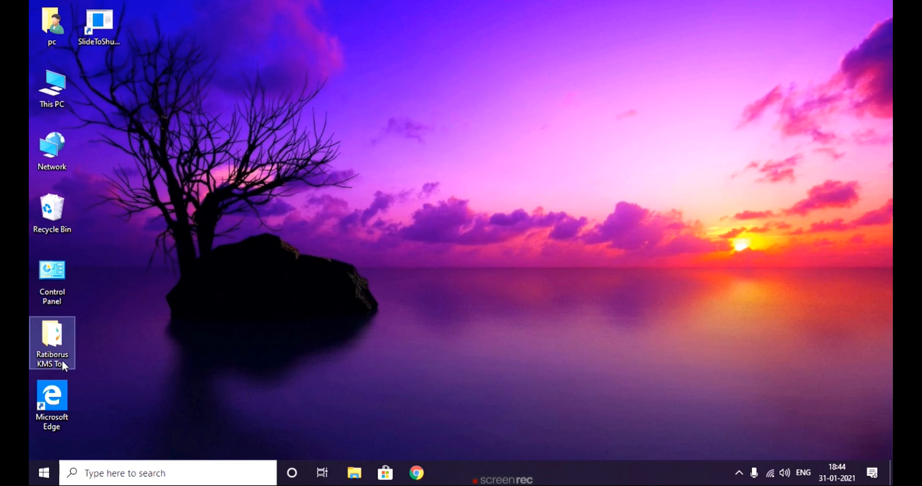
pyautogui.rightClick(53, 287)
pyautogui.click(89, 368)
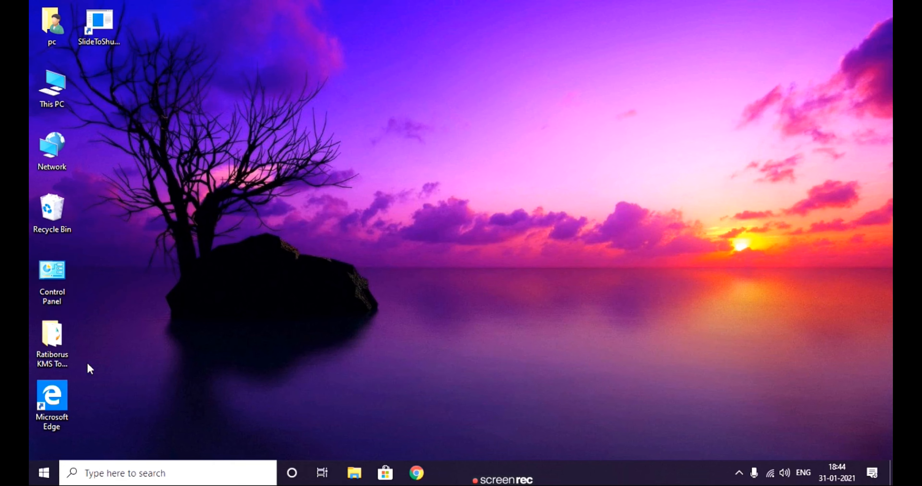
# Step: Open Microsoft Edge from the desktop, place the cursor in the start page's search box, and close the browser
pyautogui.doubleClick(58, 410)
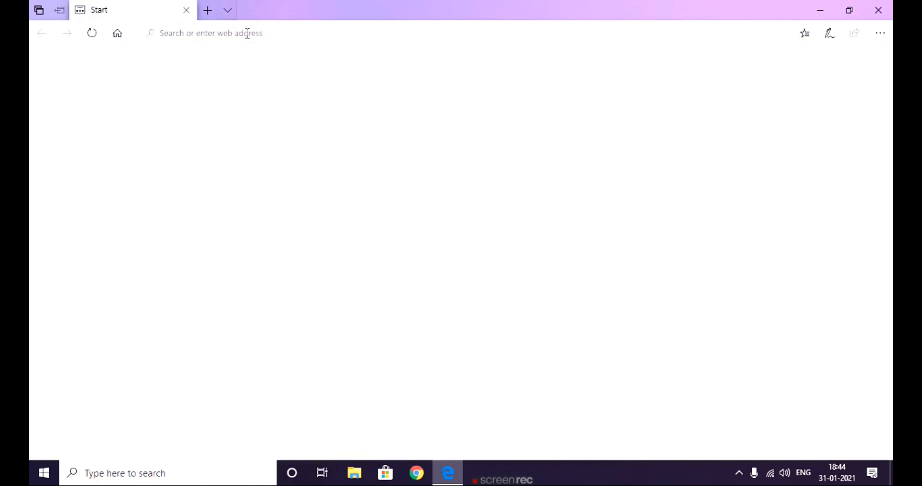
pyautogui.click(311, 82)
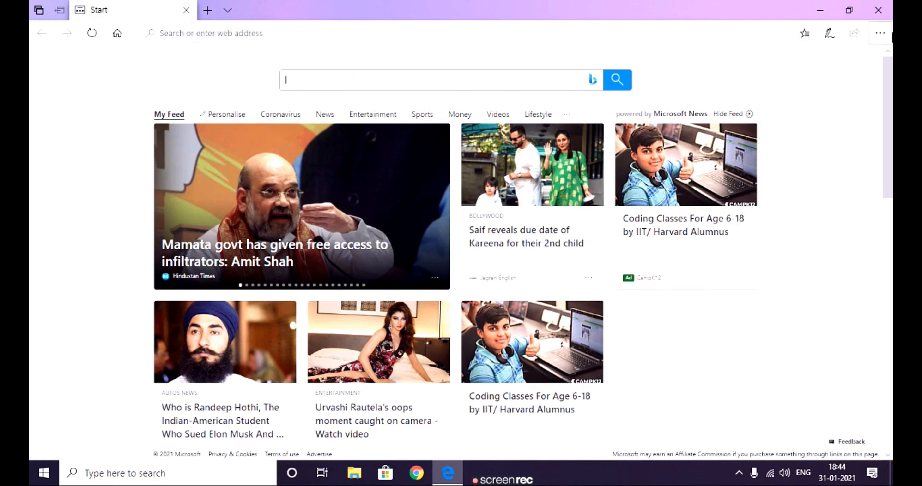
pyautogui.click(889, 13)
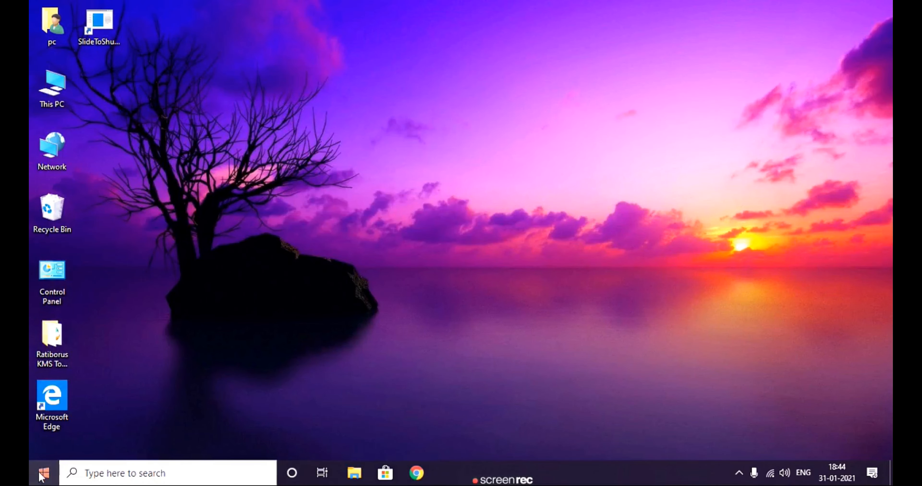
# Step: View the Start menu's power options and the Windows search panel, and dismiss both without choosing anything
pyautogui.click(41, 476)
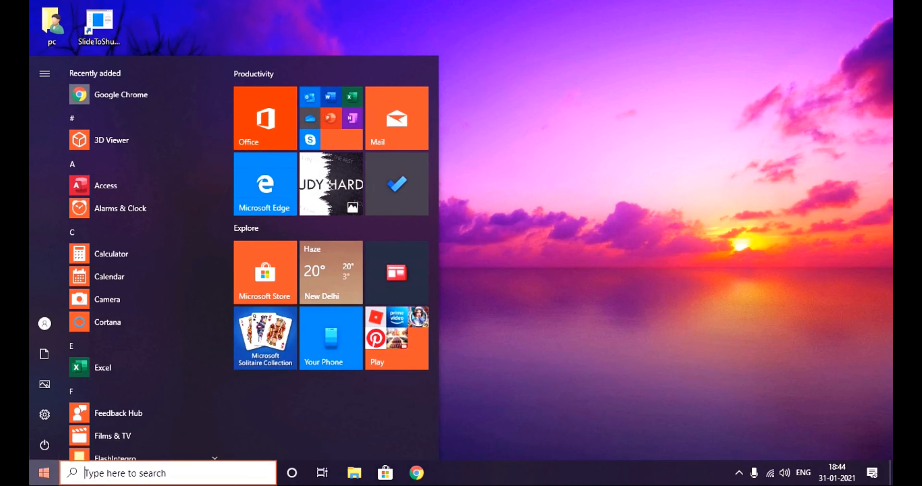
pyautogui.click(43, 474)
pyautogui.moveTo(42, 447)
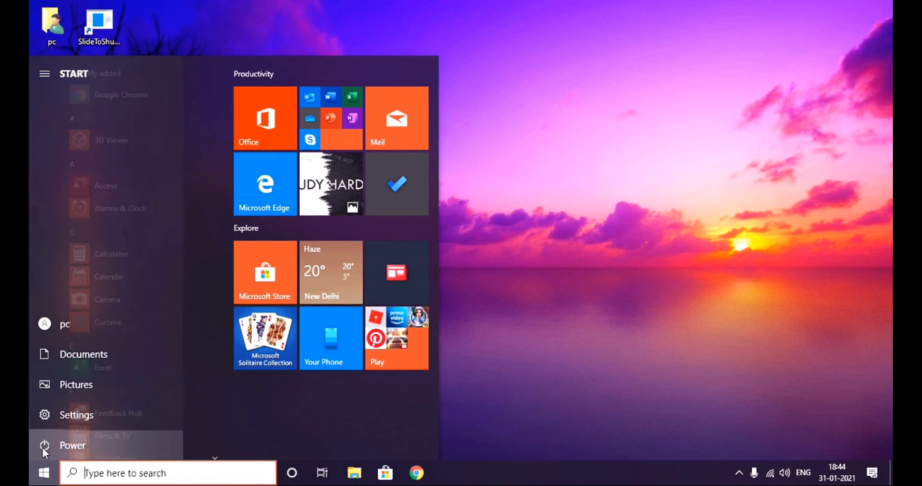
pyautogui.click(91, 446)
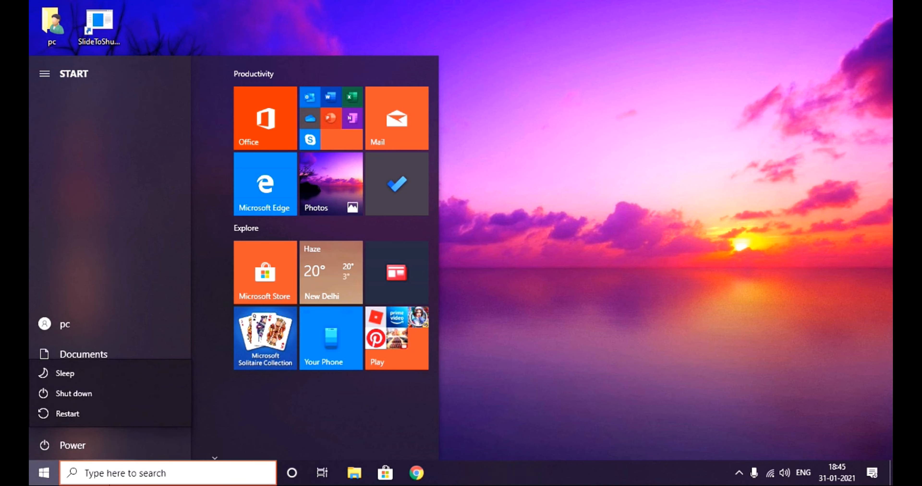
pyautogui.click(93, 445)
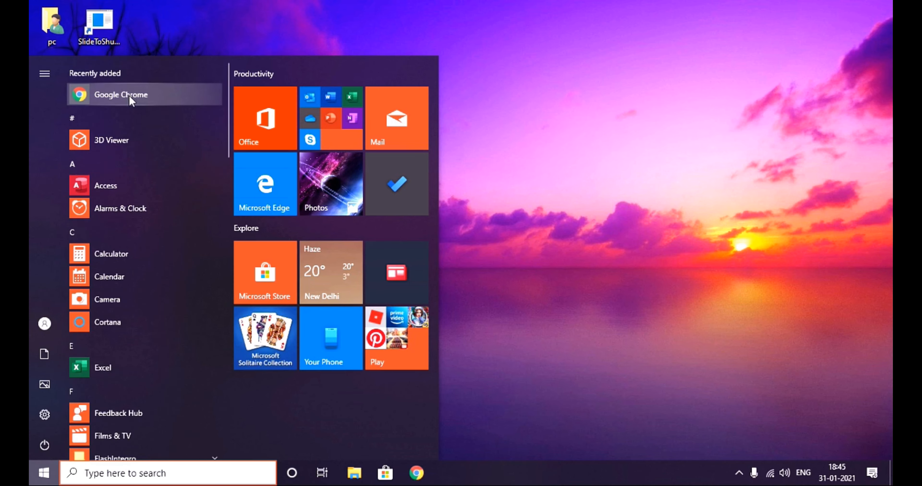
pyautogui.click(126, 476)
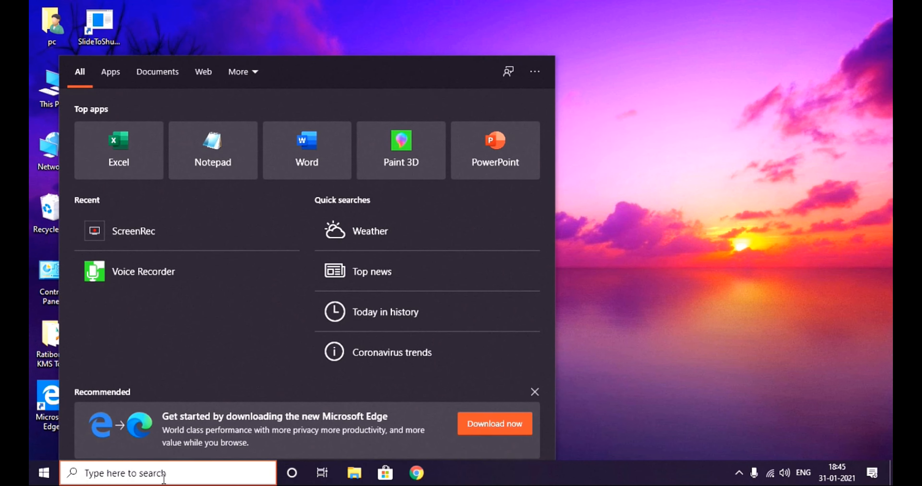
pyautogui.click(608, 232)
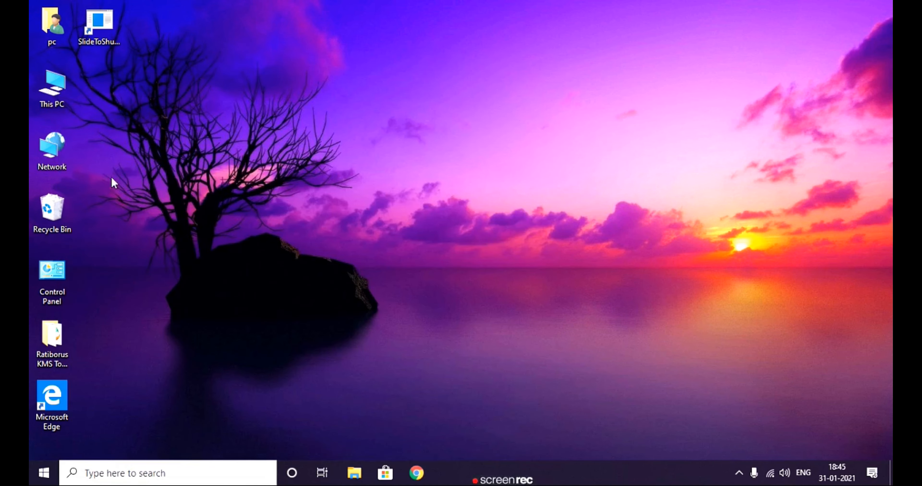
# Step: Open the properties of This PC from the desktop, view the basic system information, and close the System window
pyautogui.rightClick(42, 82)
pyautogui.click(319, 211)
pyautogui.rightClick(53, 82)
pyautogui.click(107, 228)
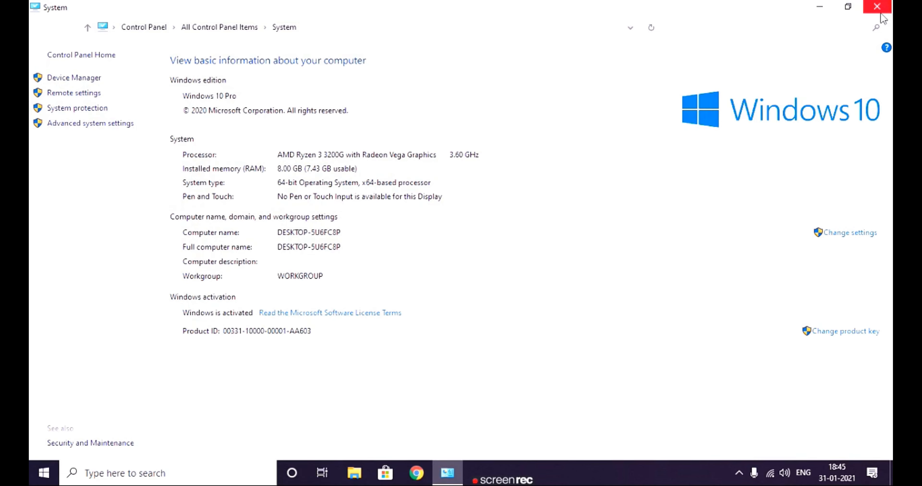
pyautogui.click(877, 6)
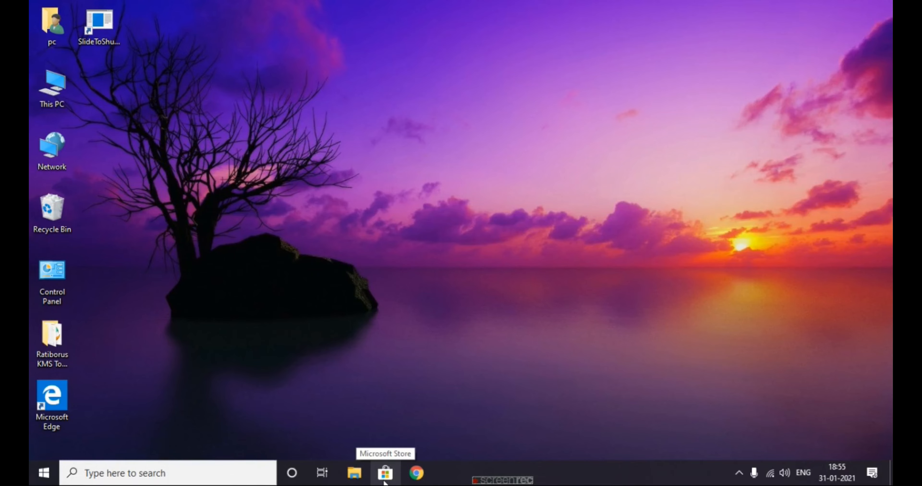
# Step: Open Microsoft Store, look over the featured apps and games on its home page, and close the store
pyautogui.click(384, 475)
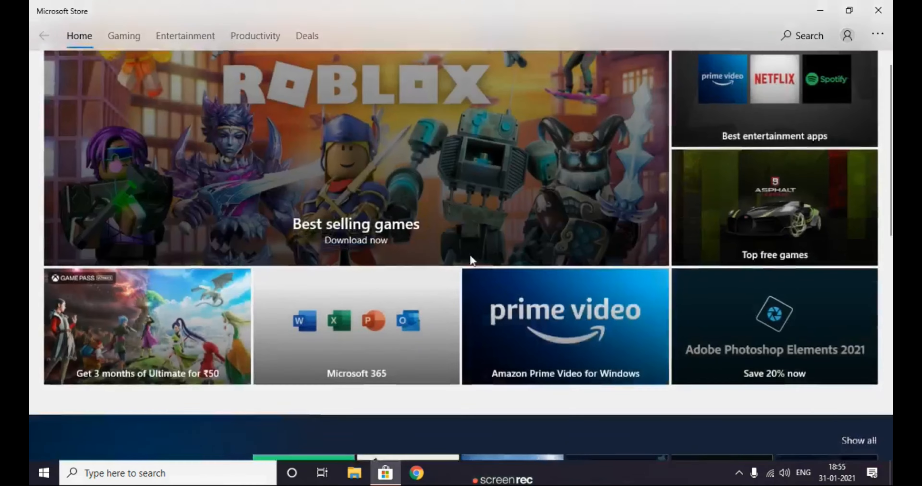
pyautogui.scroll(-4, 465, 258)
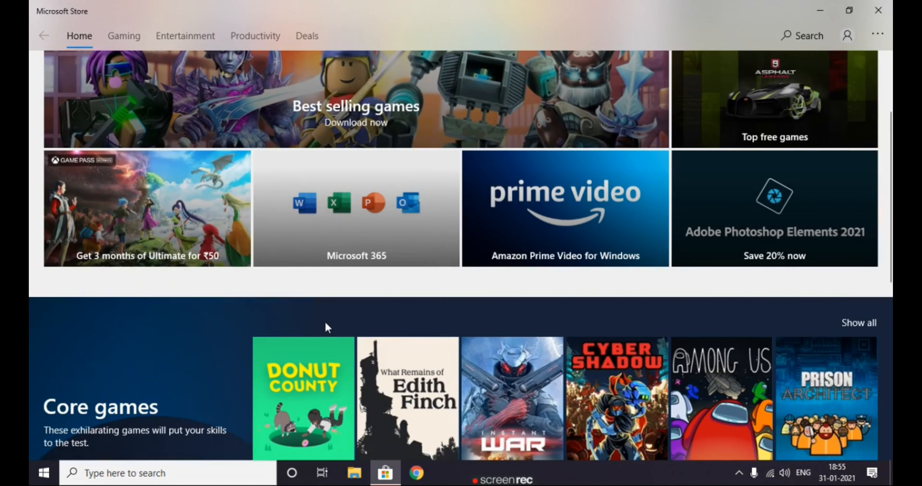
pyautogui.scroll(4, 182, 202)
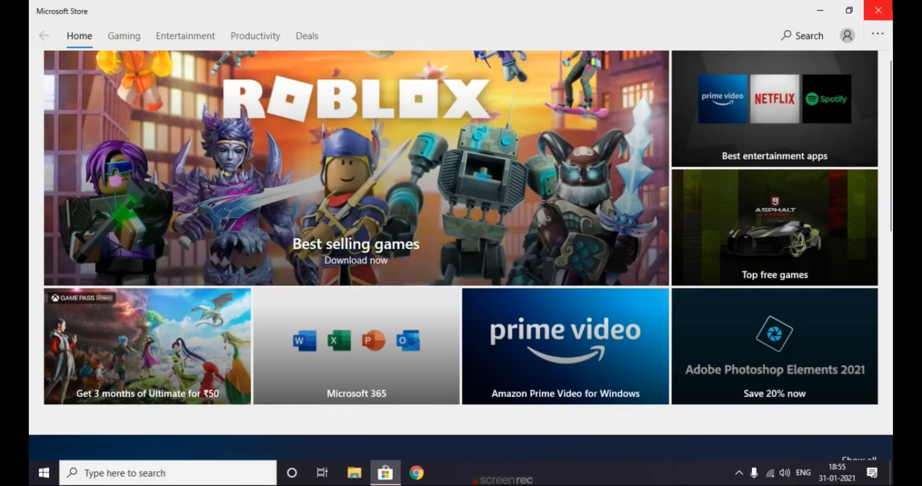
pyautogui.click(886, 7)
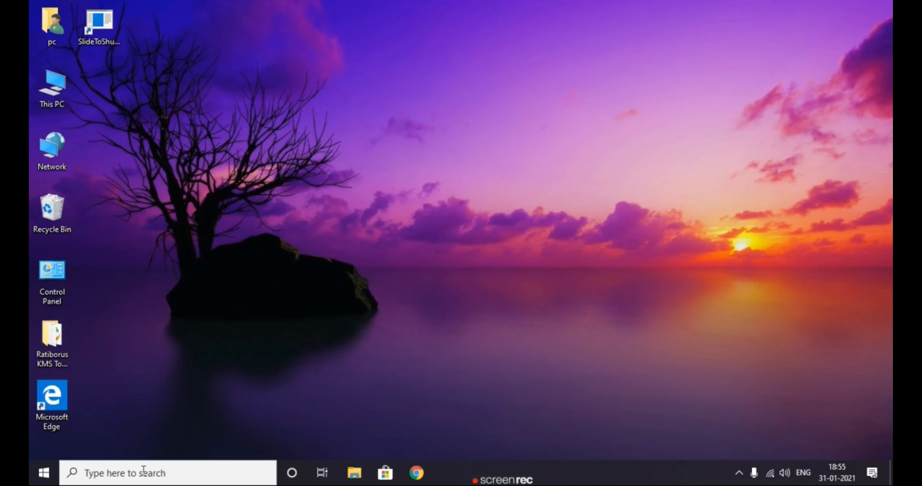
# Step: Open Notepad from the top apps in Windows search and maximize its window
pyautogui.click(101, 473)
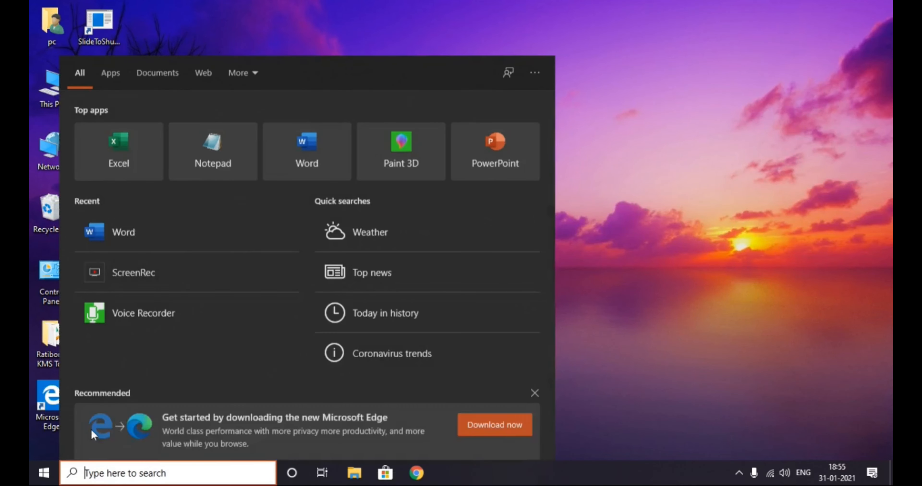
pyautogui.click(203, 161)
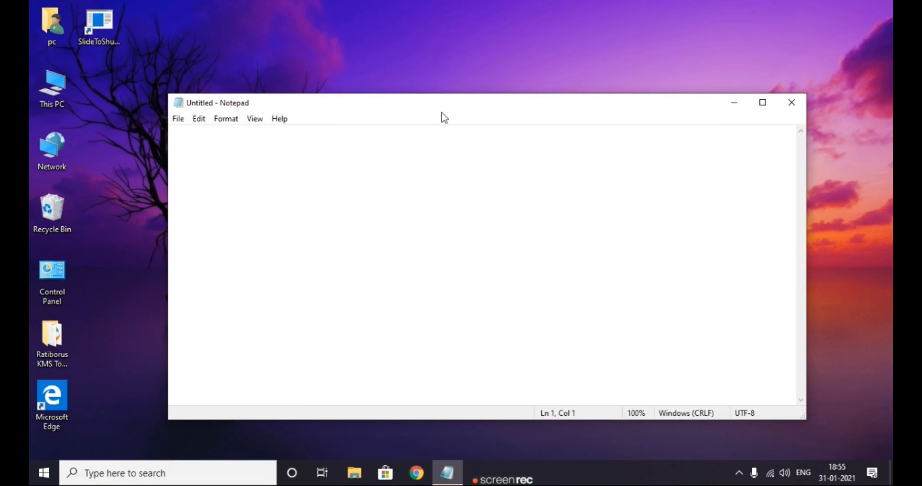
pyautogui.click(762, 104)
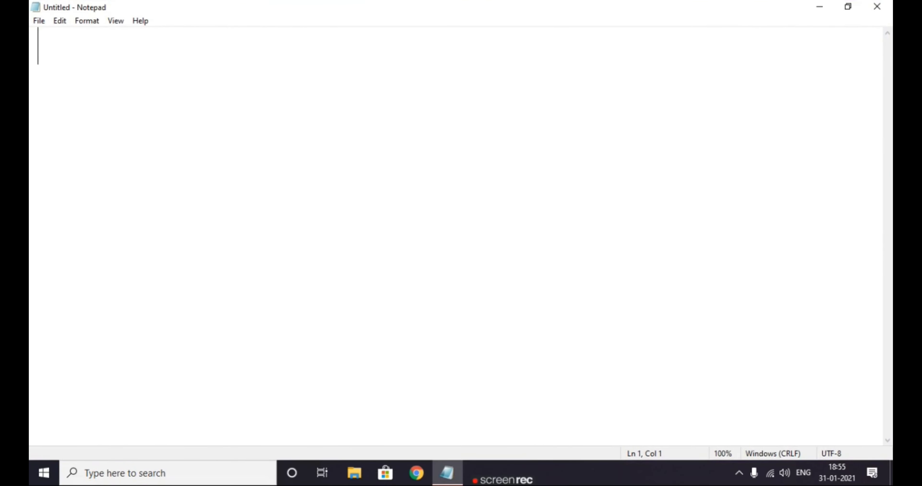
# Step: View Notepad's file commands without choosing one, and enter the text "fgasdgfhgdfuy" in the blank note
pyautogui.click(37, 21)
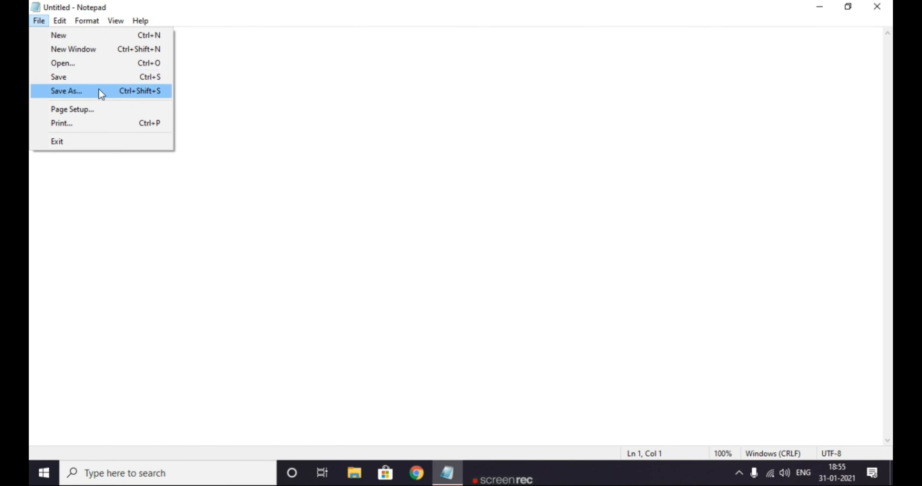
pyautogui.click(219, 83)
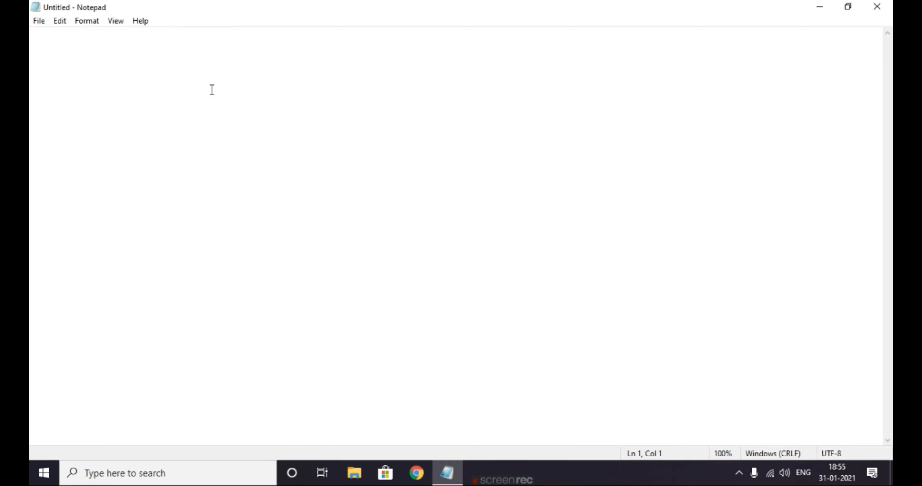
pyautogui.write('fgasdgfhgdfuy')
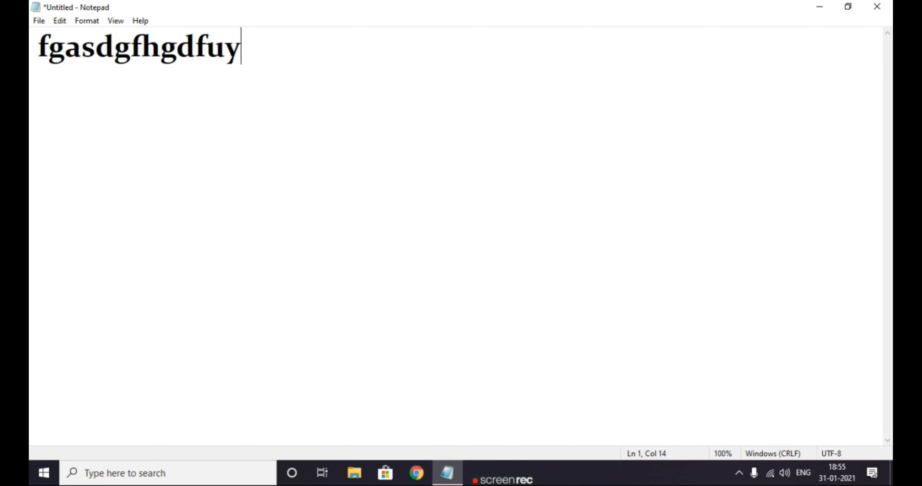
# Step: Open the save dialog for the note, look at Local Disk (D:) and Documents as locations, and close it without saving
pyautogui.hotkey('ctrl', 's')
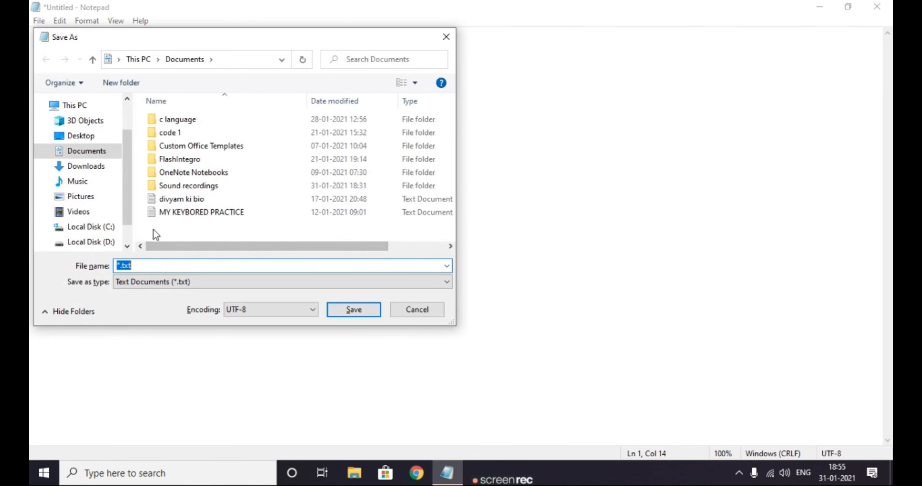
pyautogui.click(88, 242)
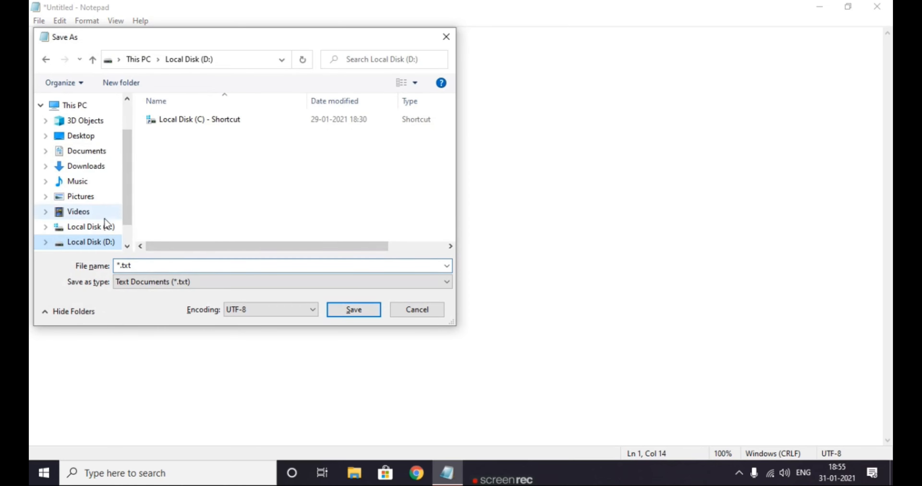
pyautogui.click(88, 150)
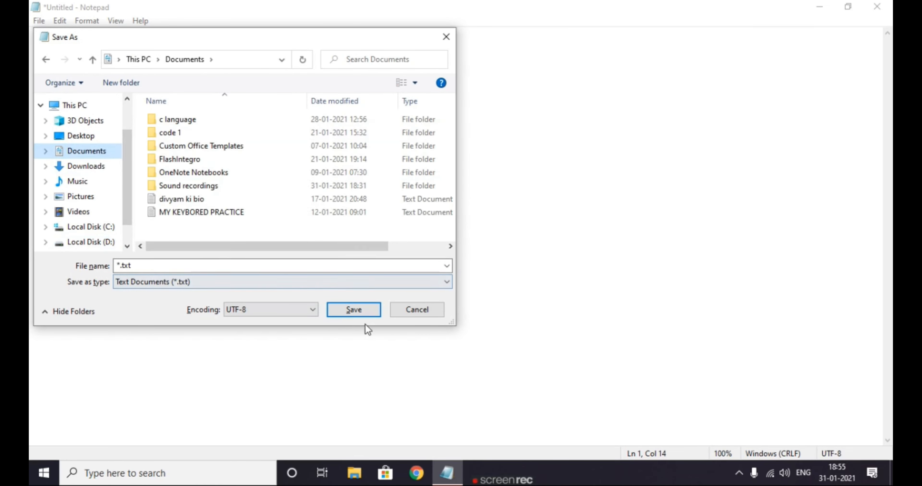
pyautogui.click(445, 36)
# Step: Select all the text in the note, delete it, and undo the deletion
pyautogui.moveTo(290, 56); pyautogui.dragTo(117, 63)
pyautogui.click(334, 70)
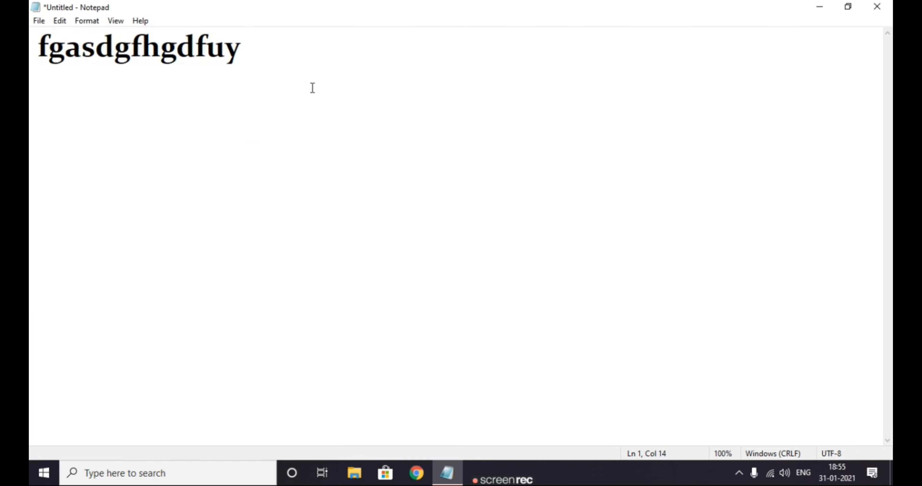
pyautogui.hotkey('ctrl', 'a')
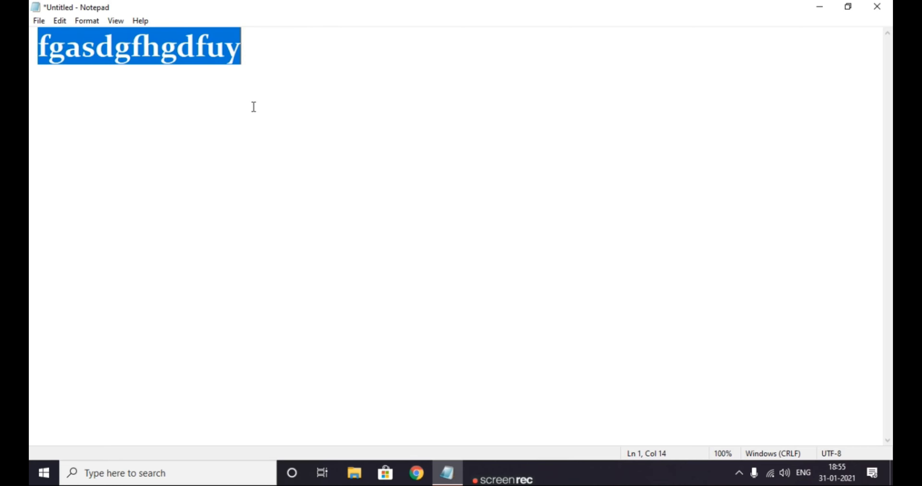
pyautogui.press('BackSpace')
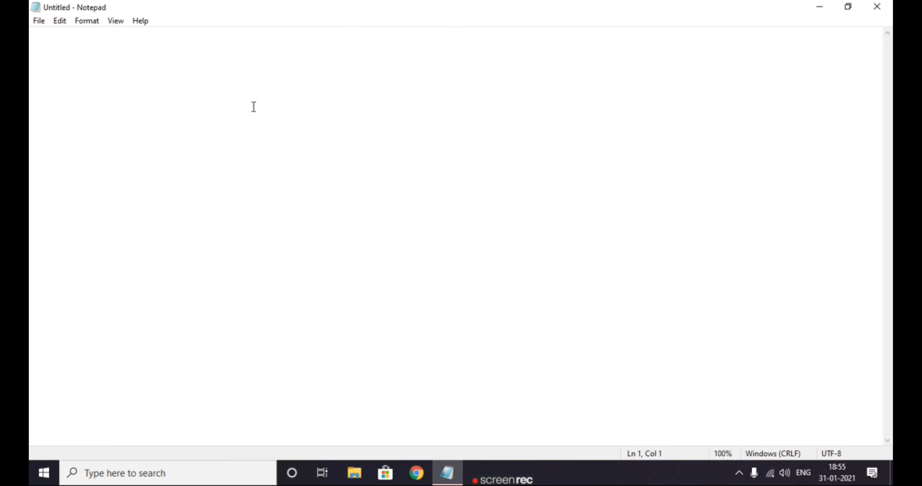
pyautogui.hotkey('ctrl', 'z')
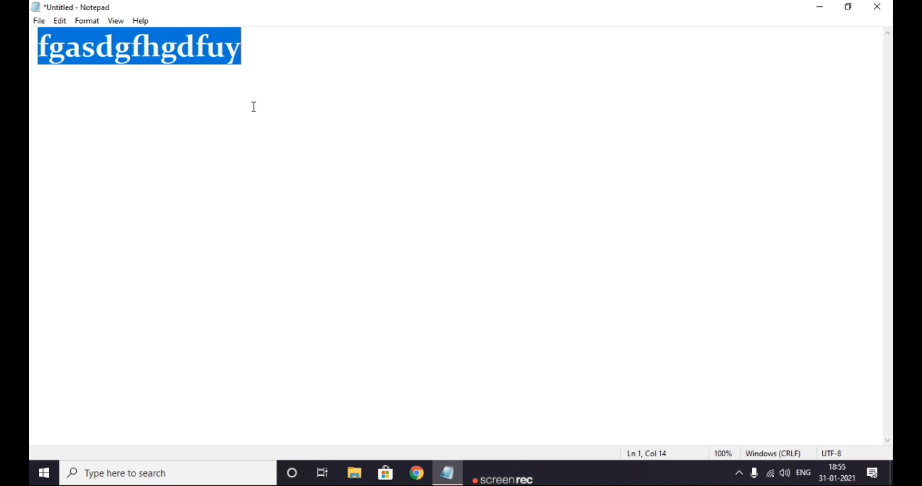
# Step: Practise selecting and deselecting parts of the text line, and finish with the entire text selected
pyautogui.moveTo(263, 96); pyautogui.dragTo(41, 71)
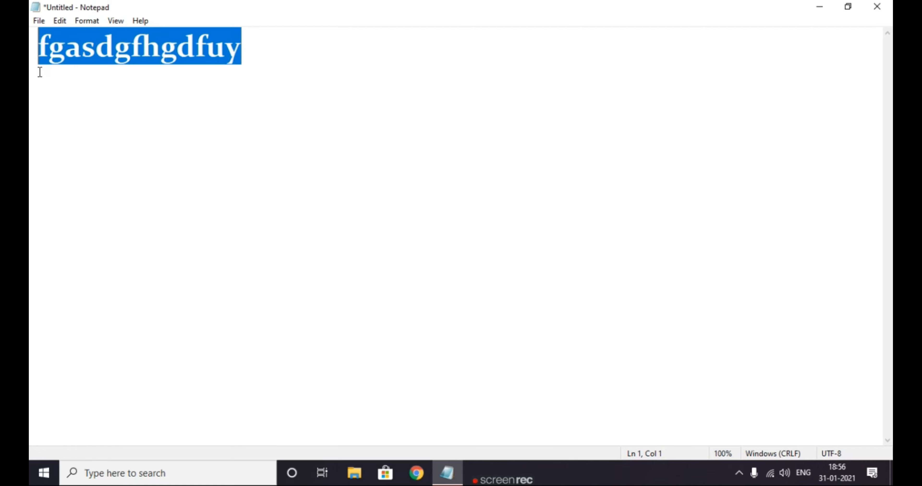
pyautogui.click(138, 94)
pyautogui.moveTo(271, 64); pyautogui.dragTo(46, 56)
pyautogui.click(140, 74)
pyautogui.moveTo(258, 79); pyautogui.dragTo(58, 95)
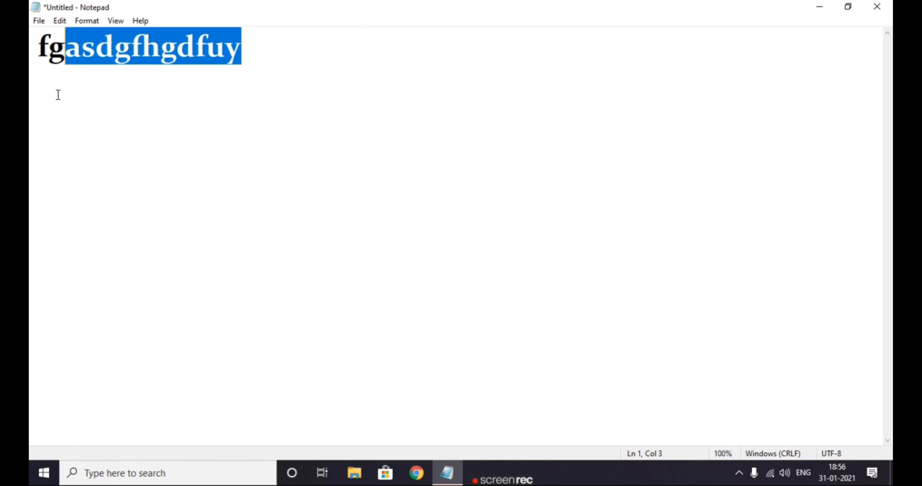
pyautogui.click(315, 109)
pyautogui.hotkey('ctrl', 'a')
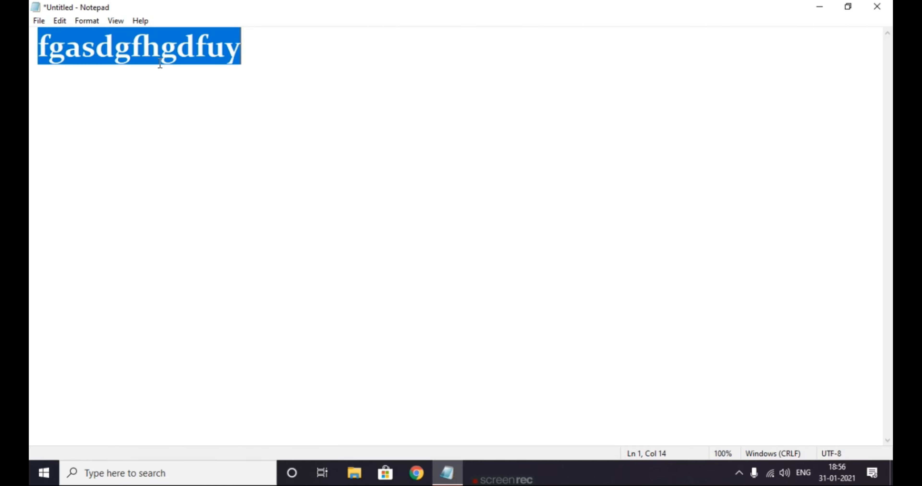
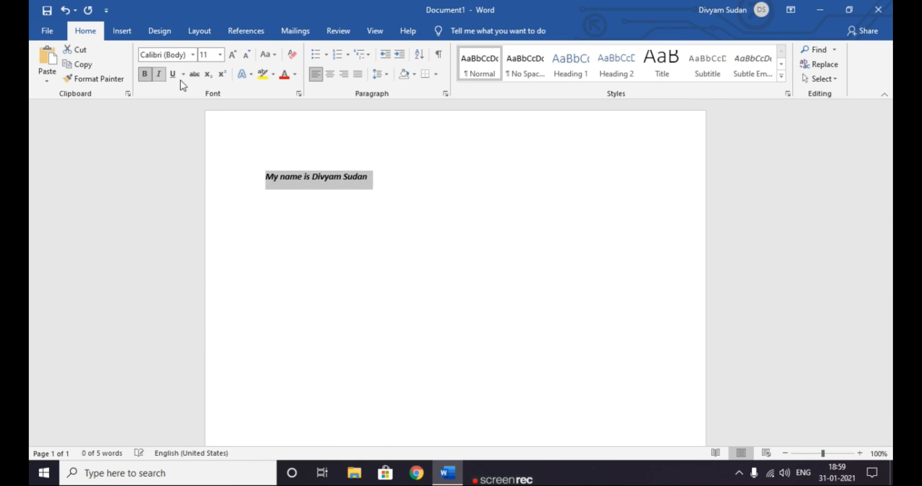
# Step: Enlarge and reduce the selected Word sentence's font size in steps, finishing at size 28
pyautogui.click(232, 57)
pyautogui.click(233, 57)
pyautogui.click(231, 56)
pyautogui.click(232, 57)
pyautogui.click(231, 57)
pyautogui.click(231, 57)
pyautogui.click(231, 57)
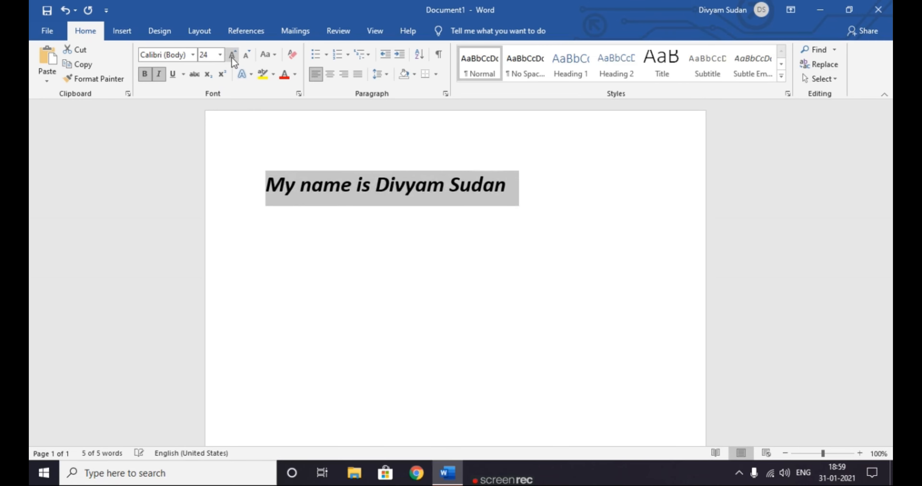
pyautogui.click(231, 56)
pyautogui.click(231, 57)
pyautogui.click(230, 57)
pyautogui.click(248, 57)
pyautogui.click(248, 57)
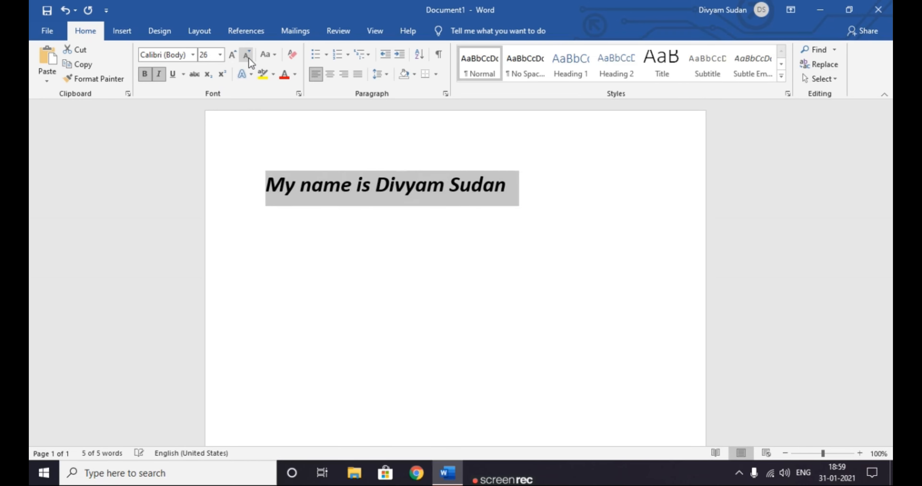
pyautogui.click(248, 57)
pyautogui.click(248, 56)
pyautogui.click(227, 58)
pyautogui.click(227, 58)
pyautogui.click(227, 58)
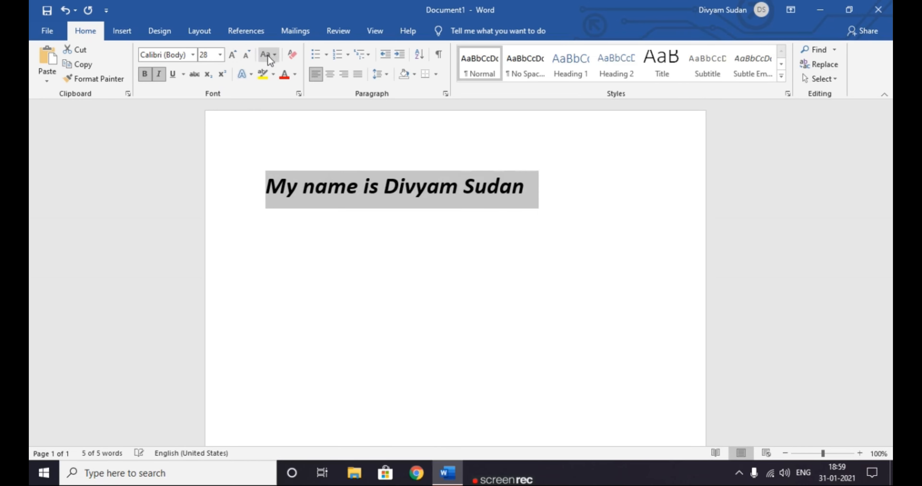
# Step: Format the selected sentence in the Algerian font at size 48 and underline it
pyautogui.click(220, 54)
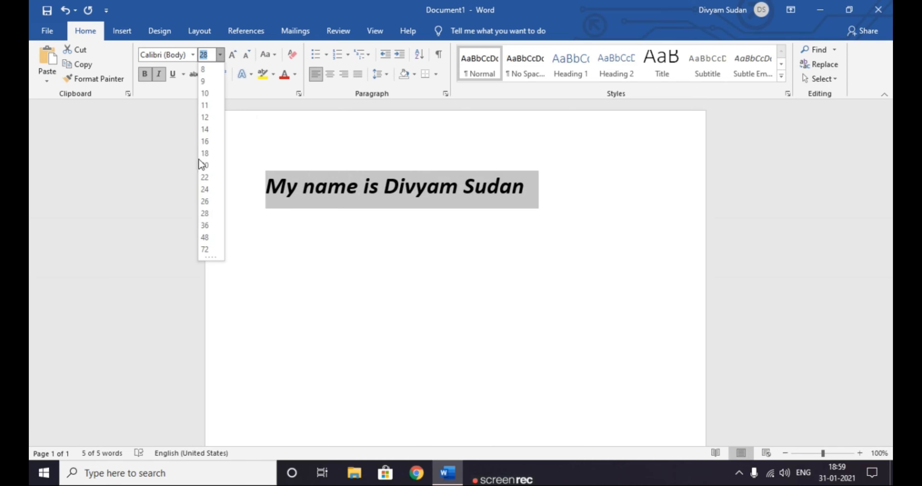
pyautogui.click(210, 239)
pyautogui.click(193, 56)
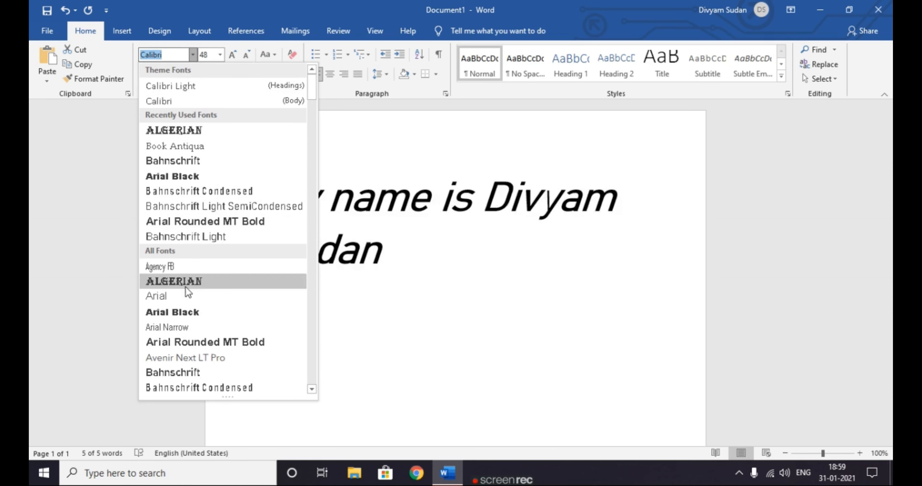
pyautogui.click(197, 285)
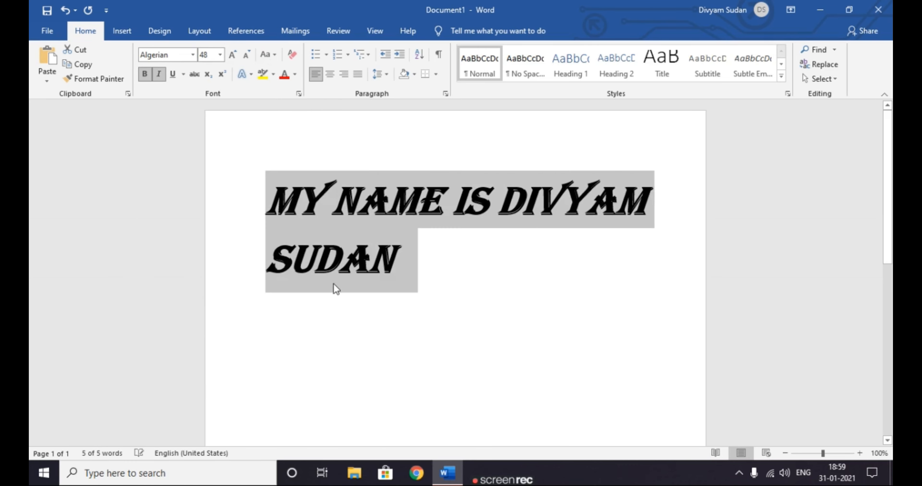
pyautogui.click(173, 75)
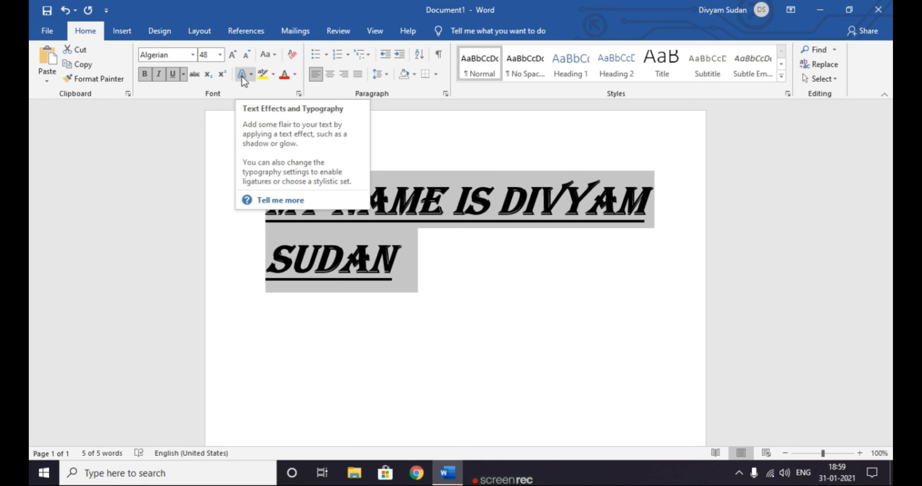
# Step: Select the whole text, browse the built-in cover pages, and insert the Integral cover page
pyautogui.click(116, 31)
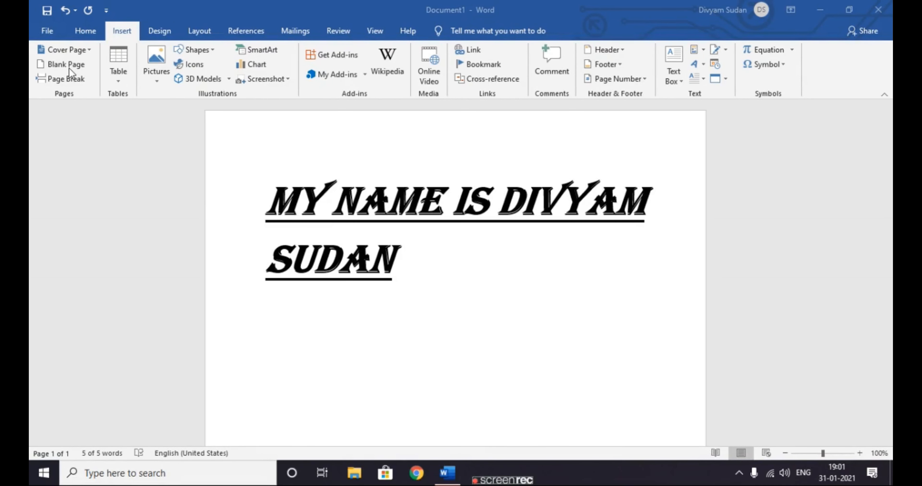
pyautogui.hotkey('ctrl', 'a')
pyautogui.click(87, 50)
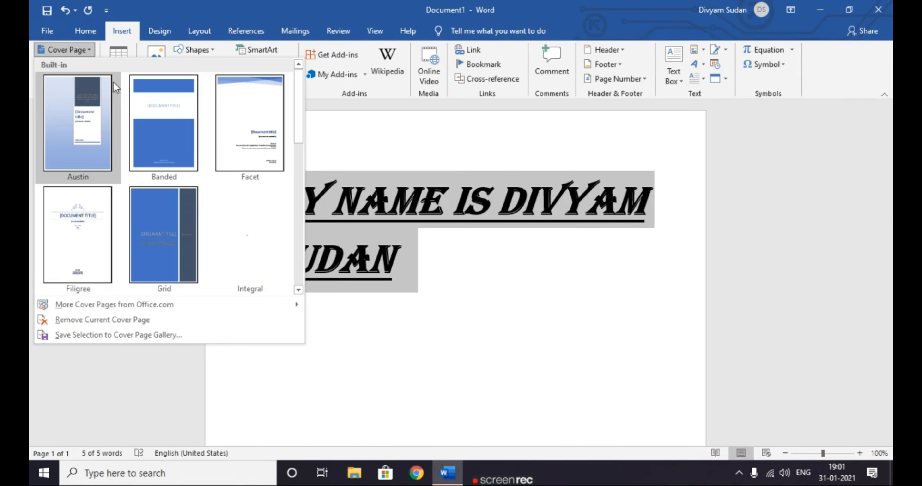
pyautogui.scroll(-3, 226, 259)
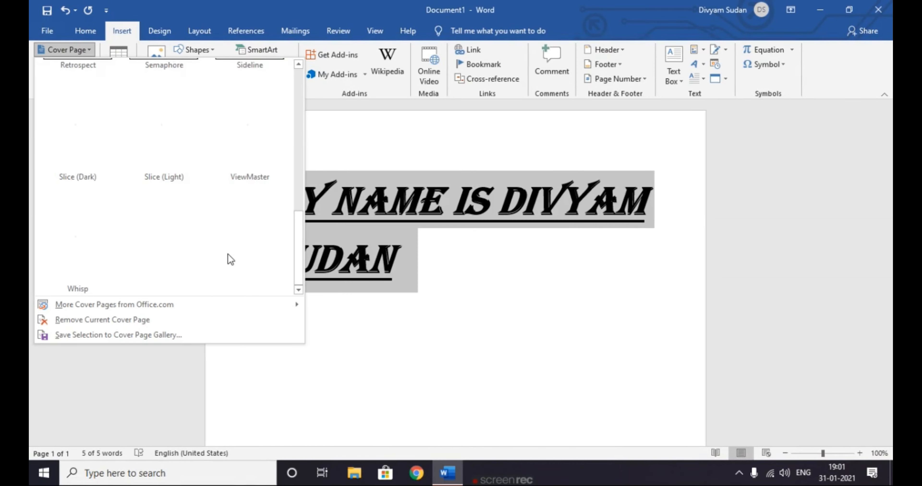
pyautogui.scroll(3, 232, 254)
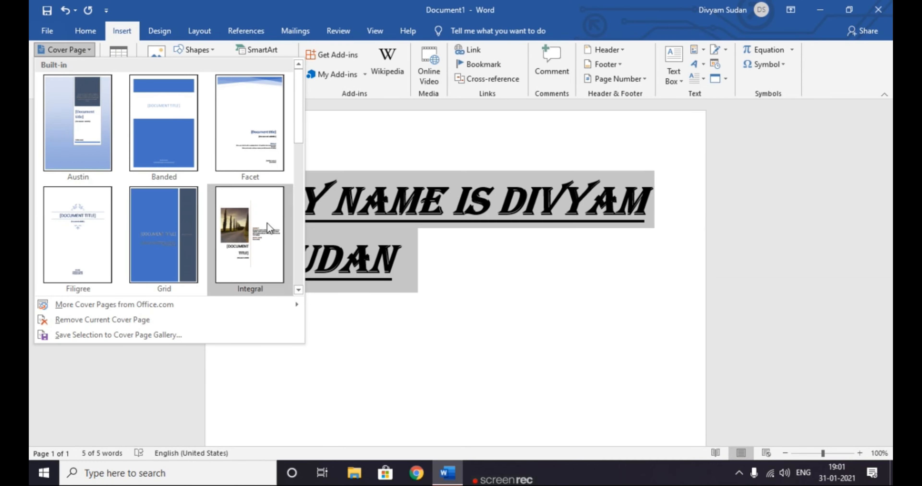
pyautogui.click(268, 230)
pyautogui.scroll(-3, 424, 294)
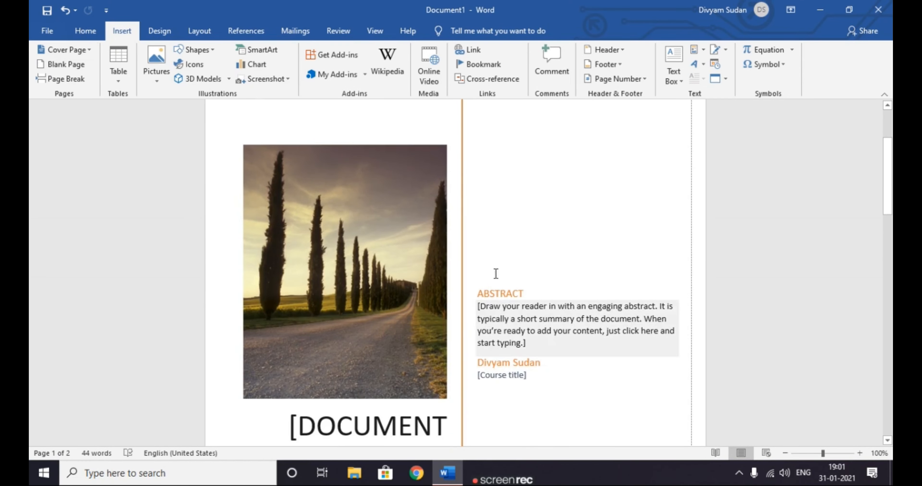
# Step: Look over the inserted Integral cover page and remove it from the document
pyautogui.scroll(-3, 552, 228)
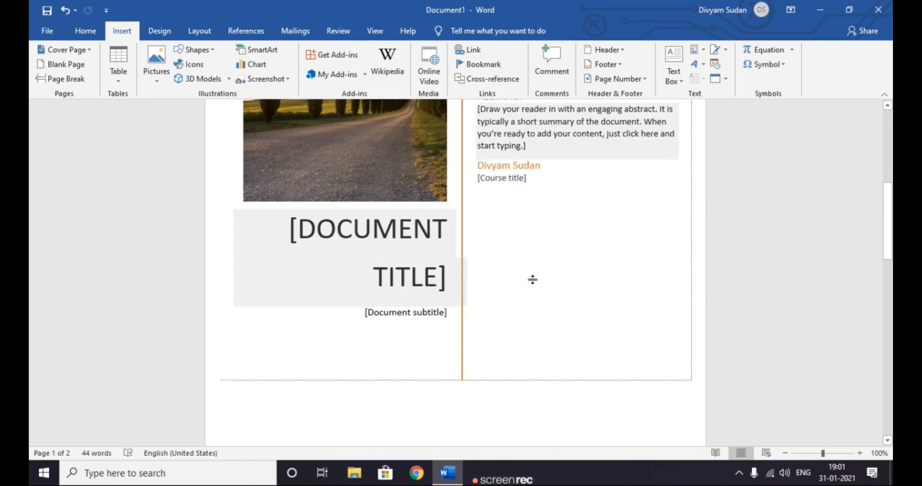
pyautogui.scroll(2, 508, 250)
pyautogui.scroll(4, 470, 246)
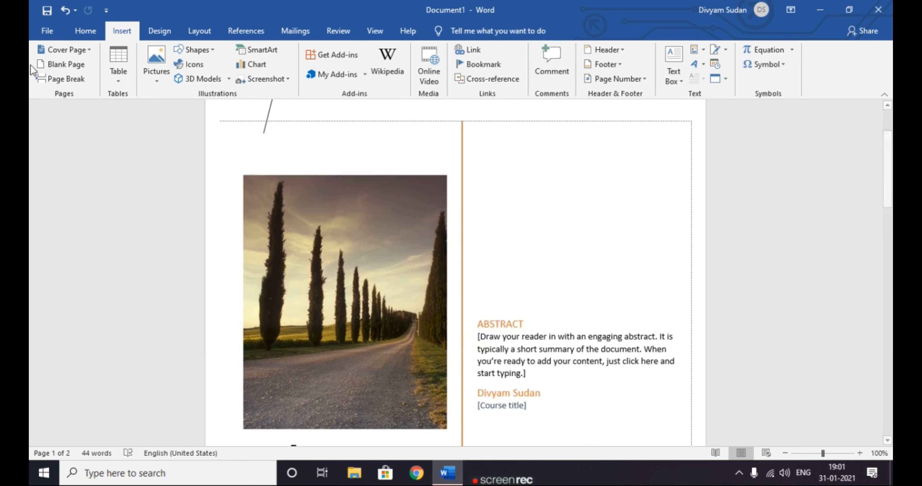
pyautogui.click(64, 50)
pyautogui.scroll(-5, 102, 175)
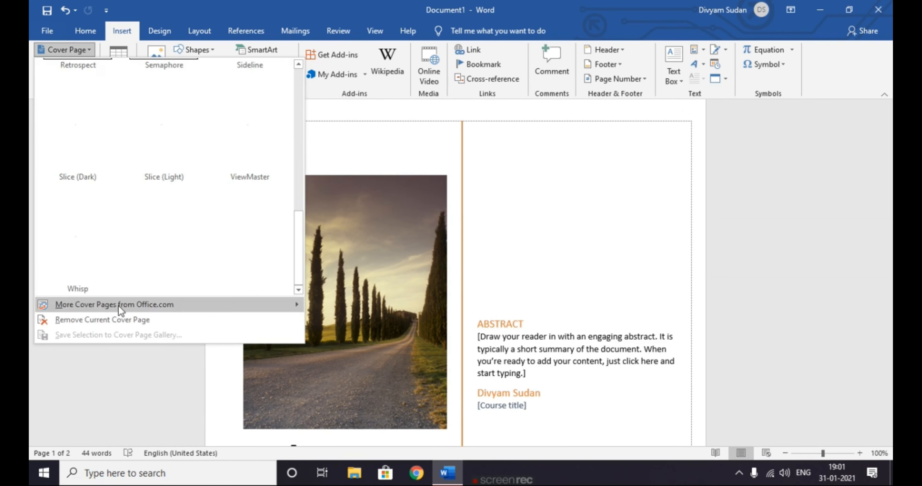
pyautogui.click(114, 320)
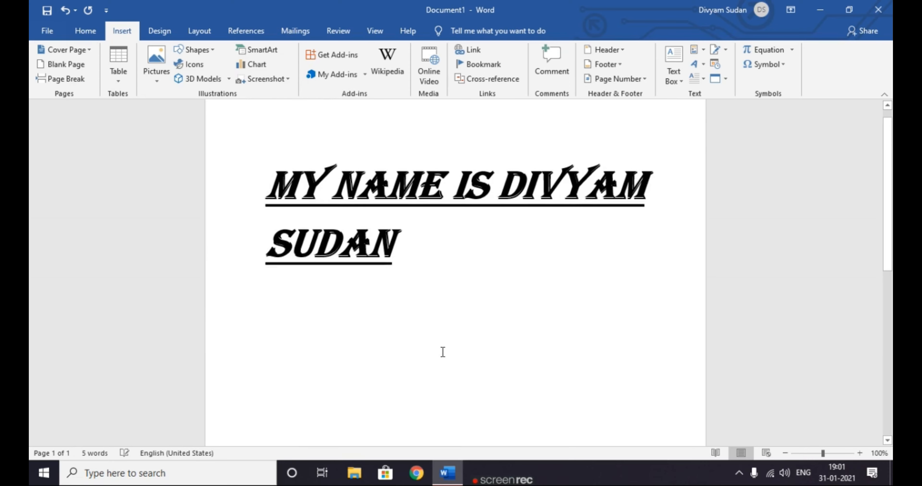
# Step: Insert a blank page ahead of the formatted sentence and look over the empty page
pyautogui.click(68, 66)
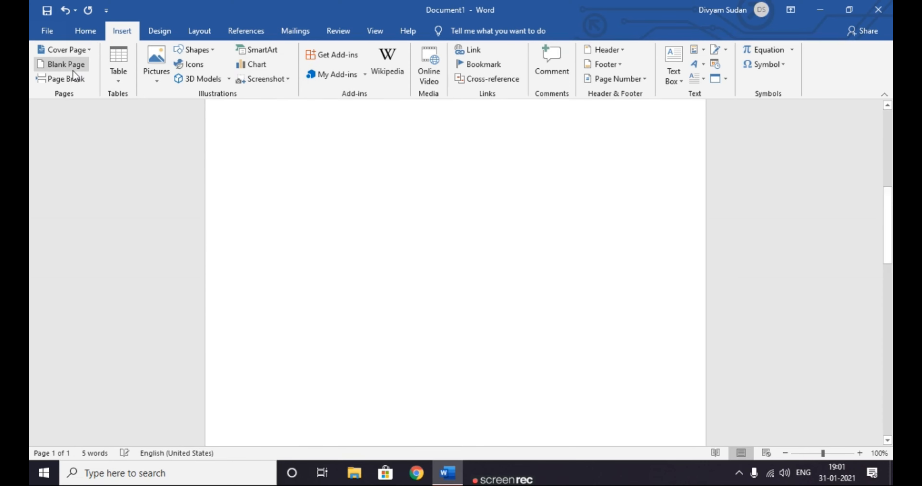
pyautogui.scroll(-5, 373, 244)
pyautogui.scroll(5, 404, 286)
pyautogui.scroll(2, 393, 272)
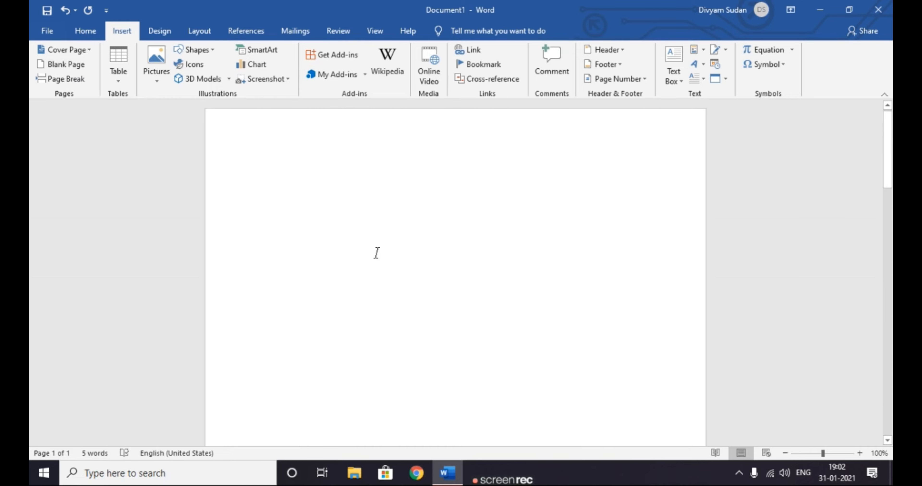
pyautogui.click(159, 30)
pyautogui.scroll(-1, 304, 209)
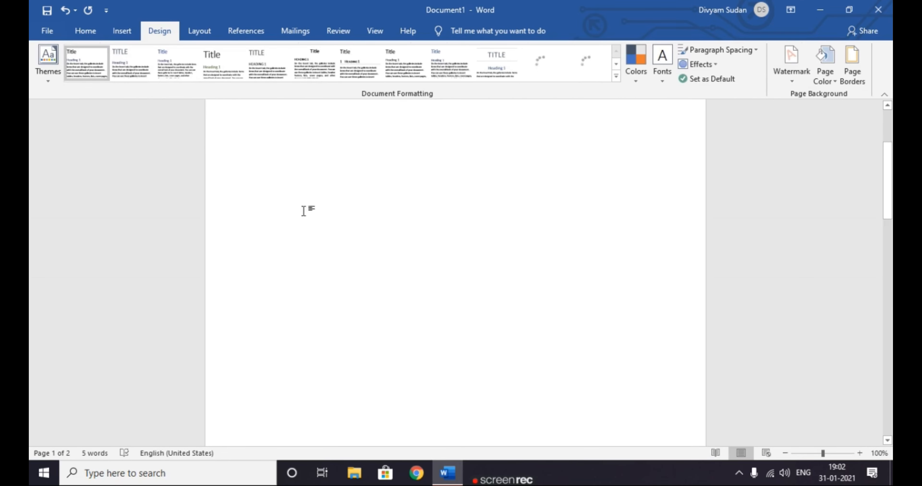
pyautogui.click(85, 31)
pyautogui.click(160, 31)
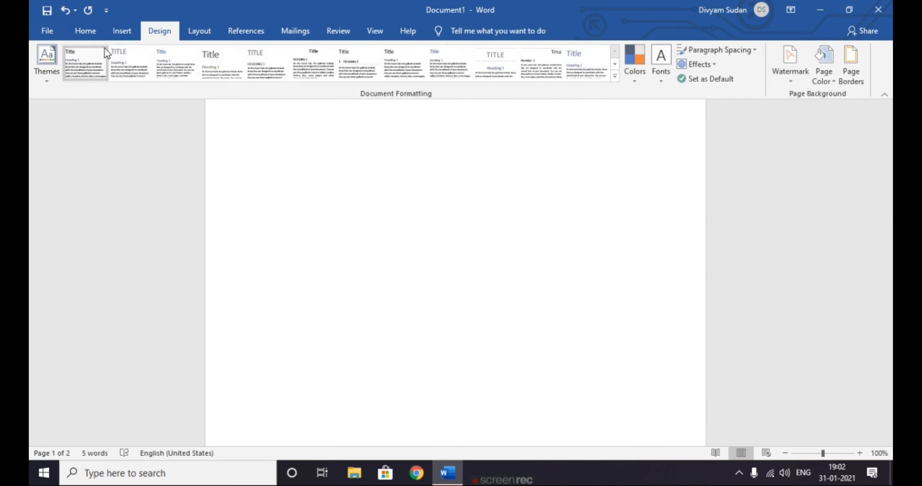
pyautogui.click(122, 31)
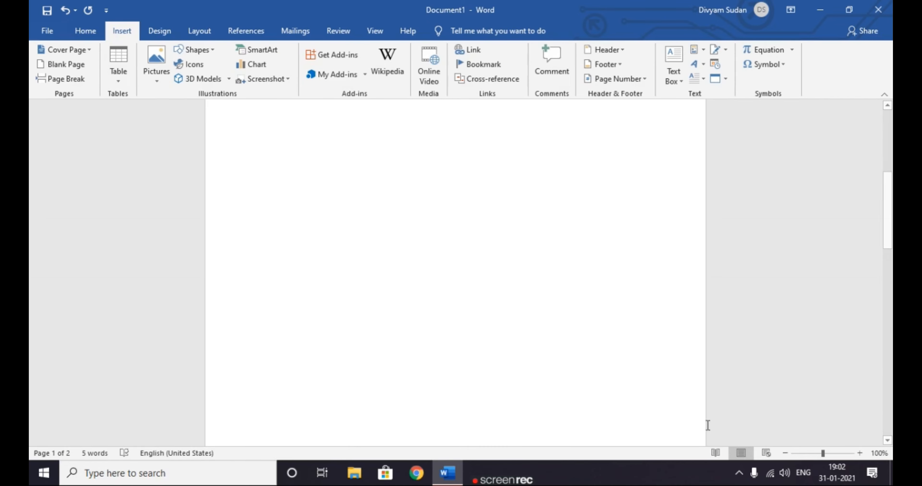
# Step: Insert a page break after the formatted sentence, and undo the page break and the blank page
pyautogui.moveTo(887, 211); pyautogui.dragTo(887, 305)
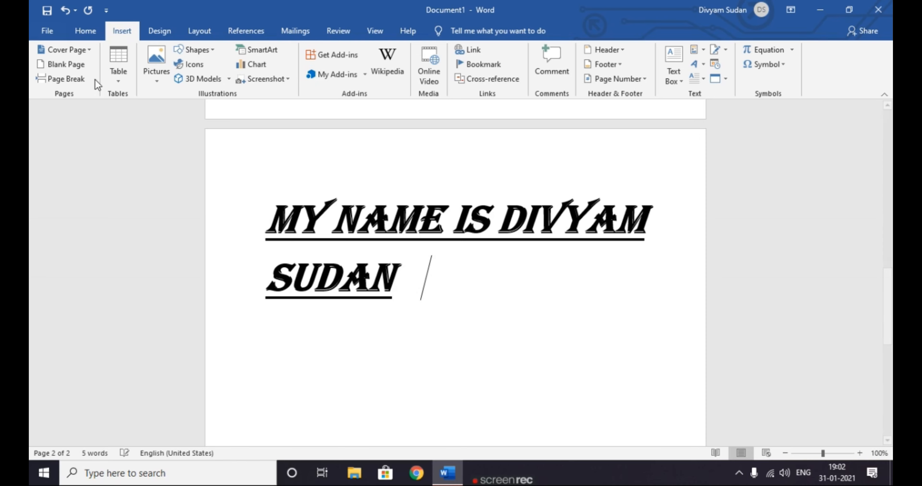
pyautogui.click(75, 81)
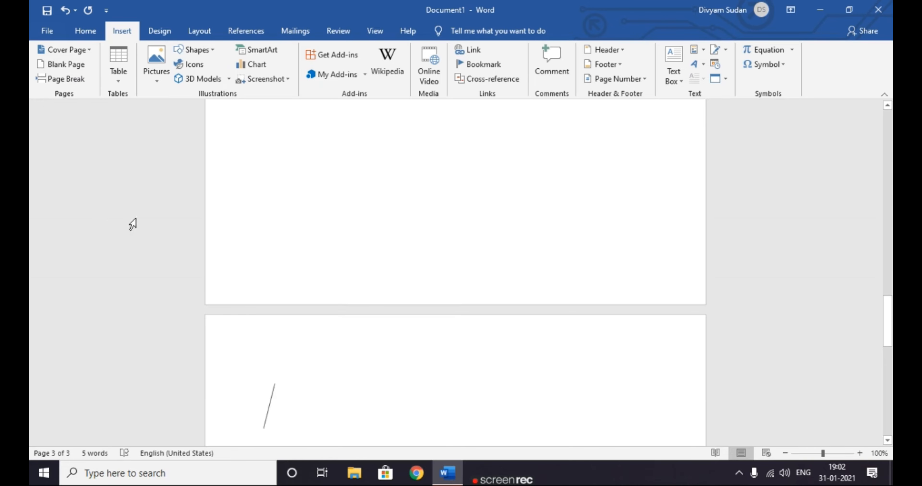
pyautogui.hotkey('ctrl', 'z')
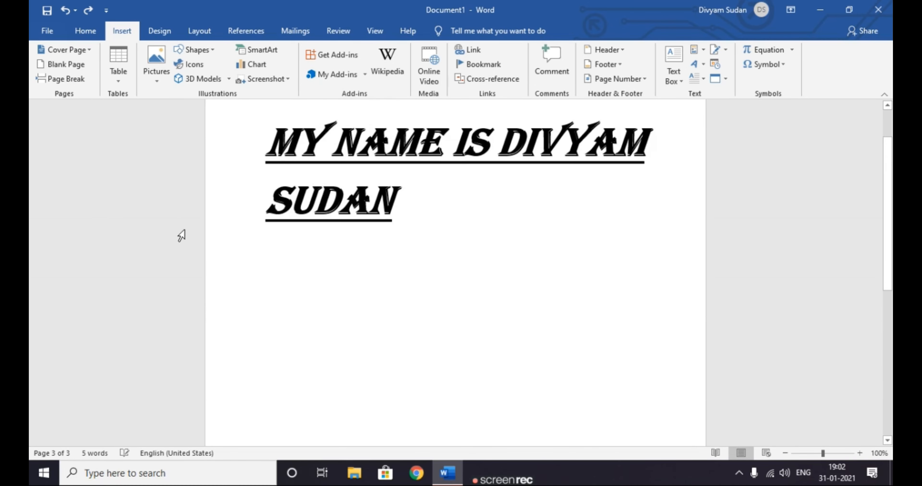
# Step: Preview an 8x7 table without inserting it, and try stepping the font size at the insertion point up to 80 and down to 18
pyautogui.click(121, 79)
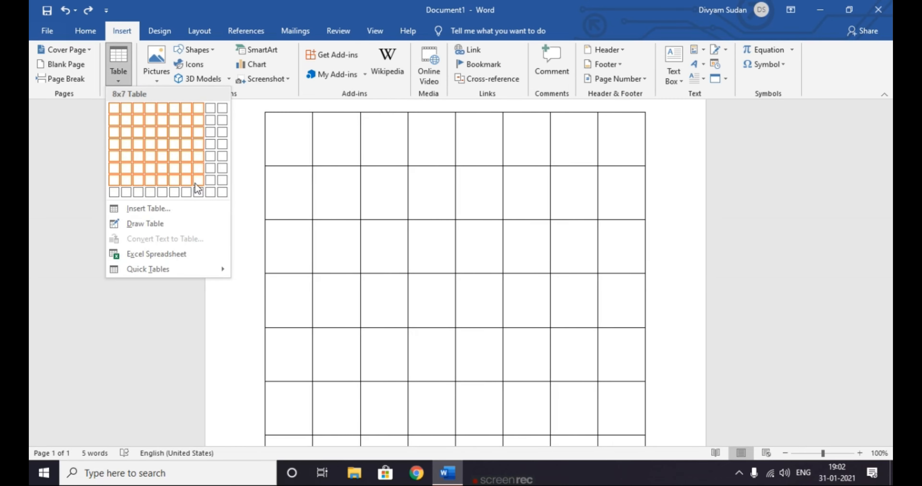
pyautogui.click(86, 31)
pyautogui.click(231, 55)
pyautogui.click(231, 56)
pyautogui.click(231, 55)
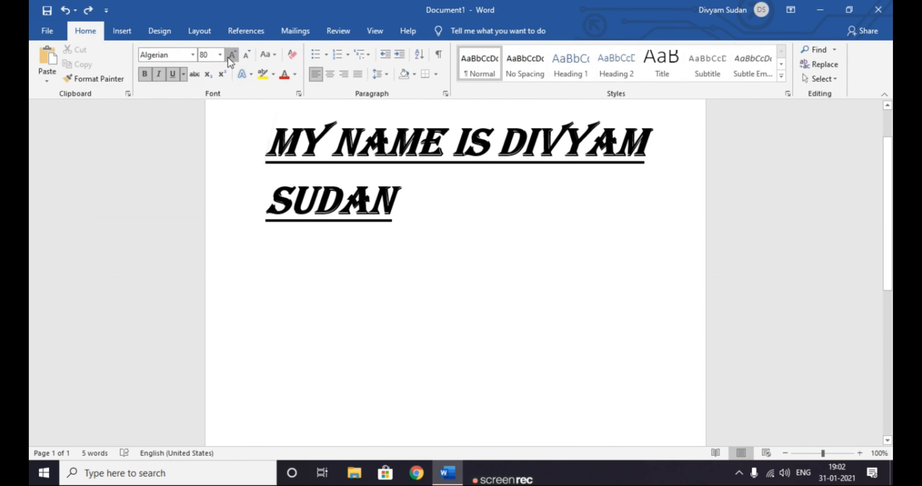
pyautogui.click(232, 56)
pyautogui.click(231, 56)
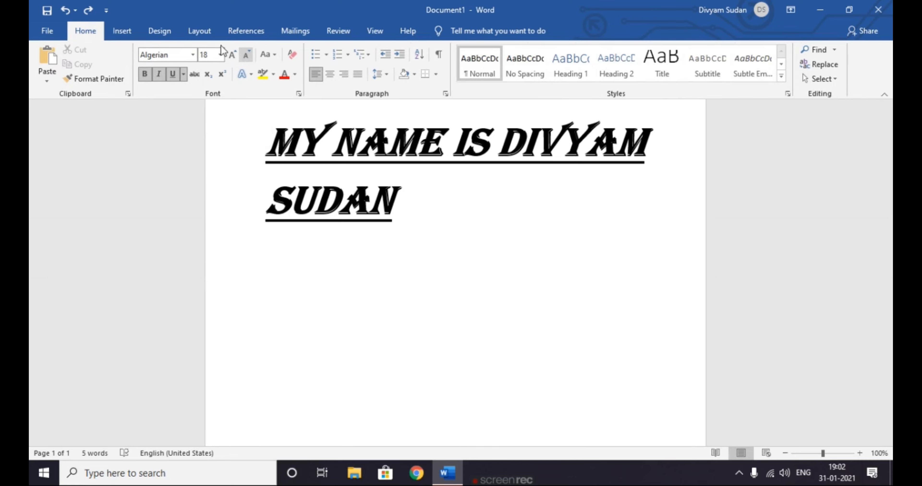
# Step: Insert a table with seven columns and five rows above the formatted sentence
pyautogui.click(122, 32)
pyautogui.click(115, 63)
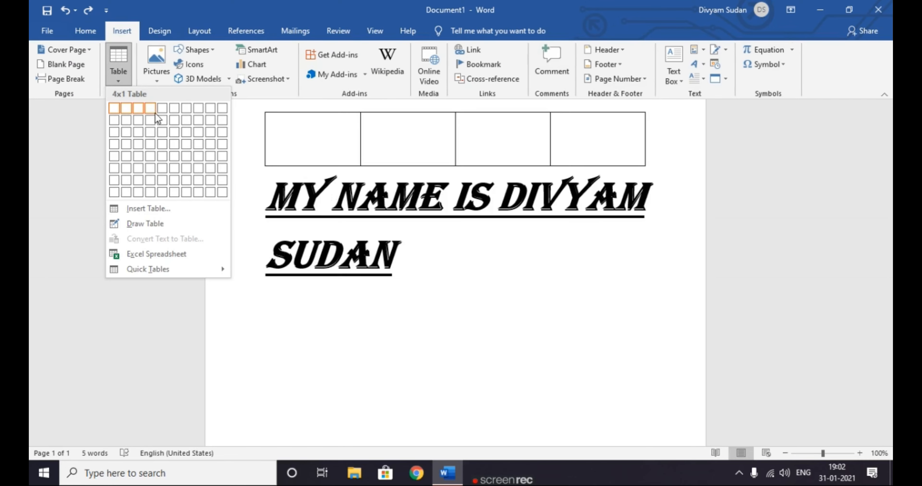
pyautogui.click(188, 157)
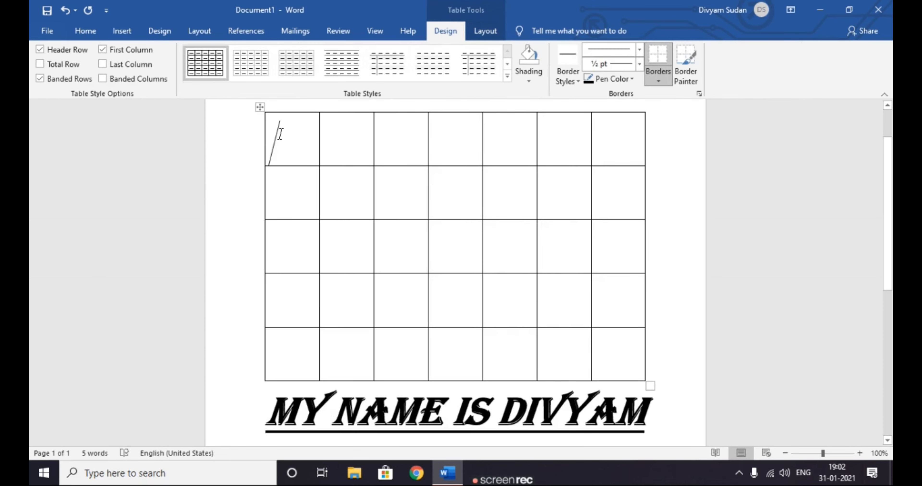
# Step: Fill the table's first column with 23 and F in the top cell, and SDF, GFD, GSG and GFSG in the cells below
pyautogui.write('23')
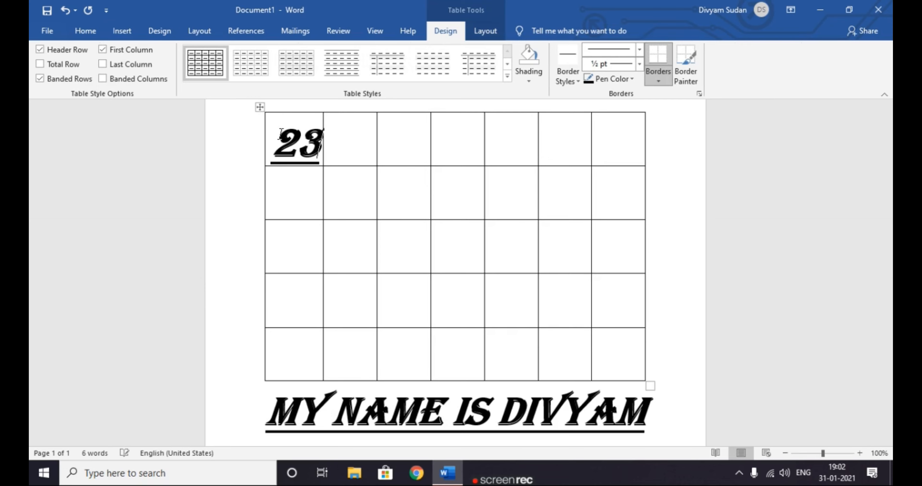
pyautogui.press('Return')
pyautogui.write('F')
pyautogui.press('Return')
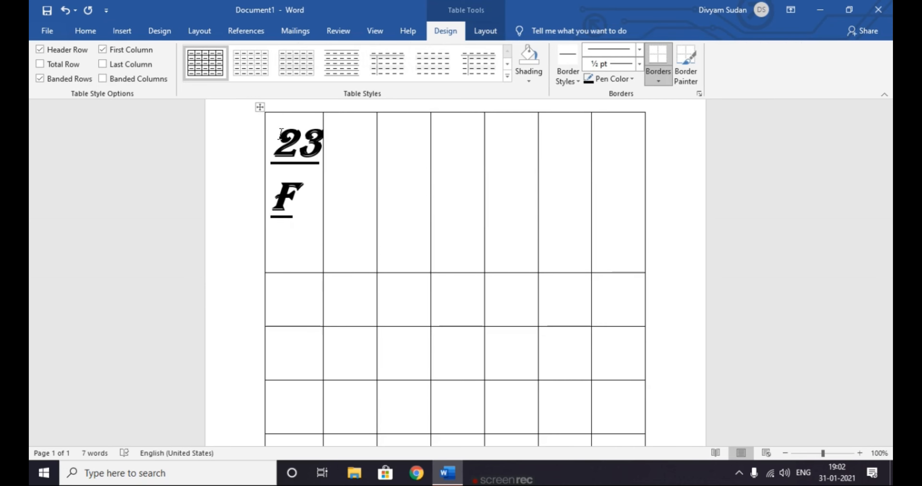
pyautogui.write('SDF')
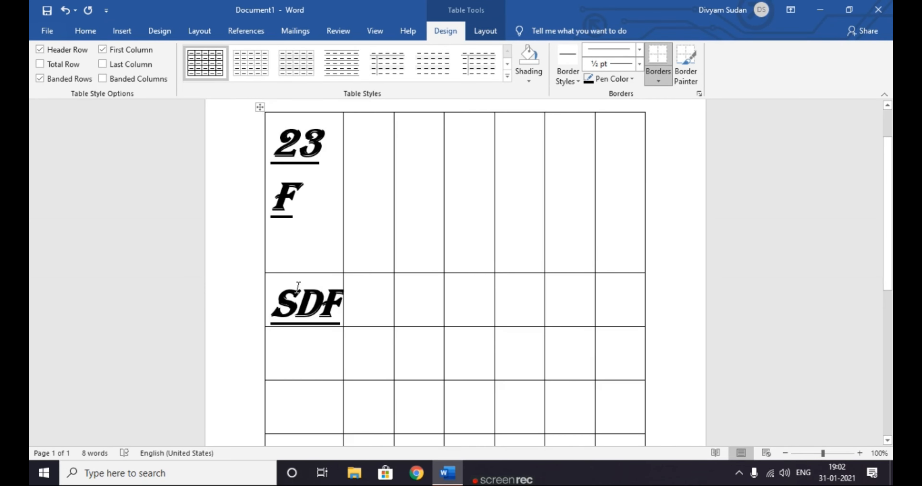
pyautogui.press('Down')
pyautogui.write('GFD')
pyautogui.press('Down')
pyautogui.write('GSG')
pyautogui.press('Down')
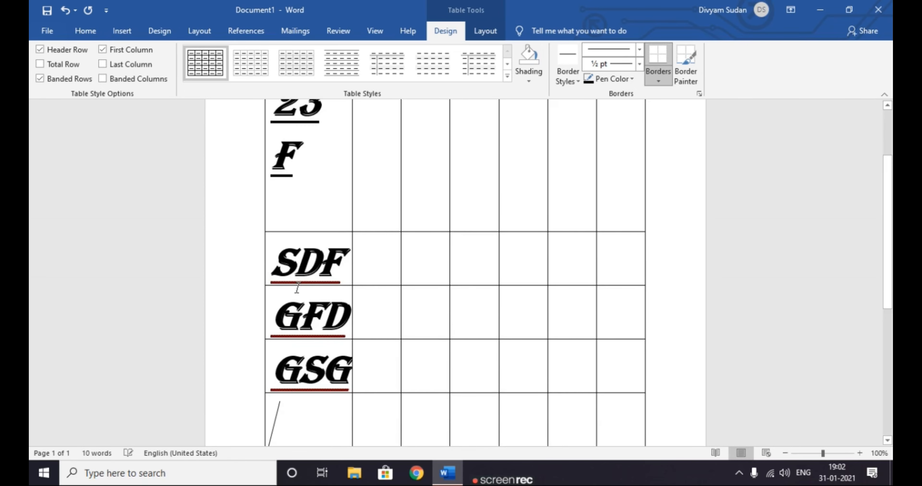
pyautogui.write('GFSG')
pyautogui.scroll(1, 411, 168)
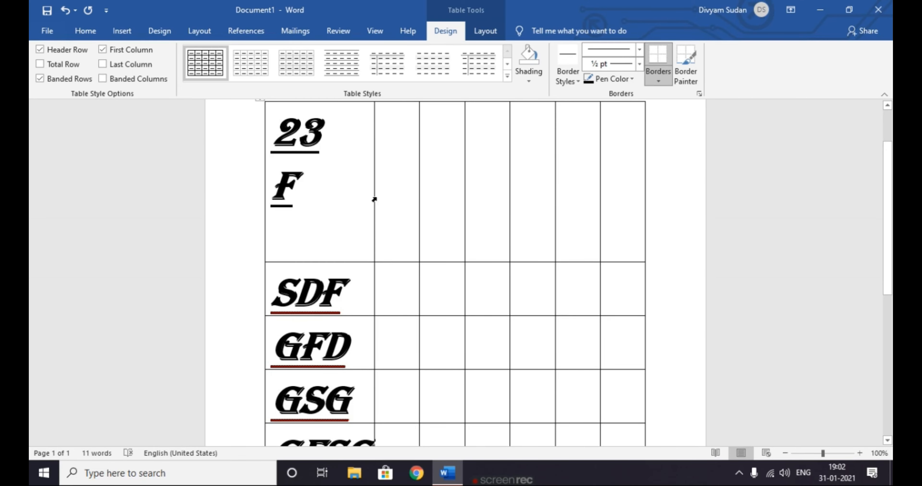
# Step: Undo the table entries and the table insertion, and deselect the formatted sentence
pyautogui.hotkey('ctrl', 'z')
pyautogui.hotkey('ctrl', 'z')
pyautogui.hotkey('ctrl', 'z')
pyautogui.hotkey('ctrl', 'z')
pyautogui.hotkey('ctrl', 'z')
pyautogui.hotkey('ctrl', 'z')
pyautogui.hotkey('ctrl', 'z')
pyautogui.hotkey('ctrl', 'z')
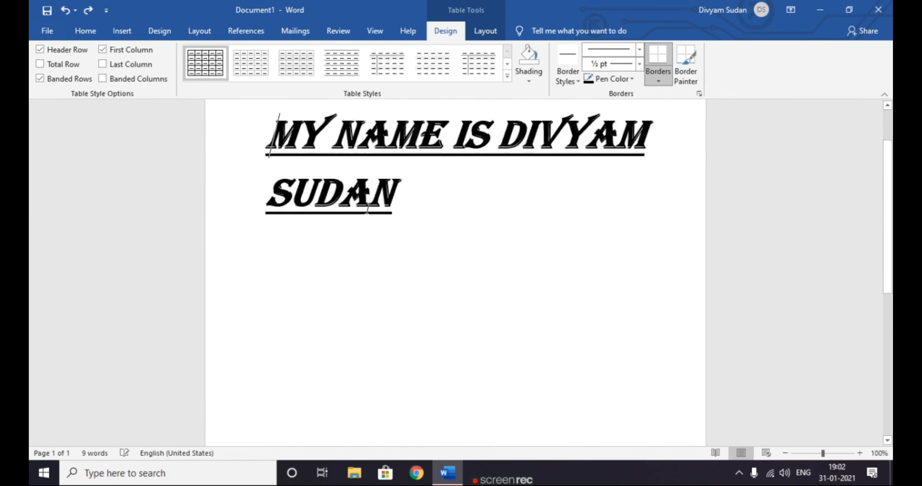
pyautogui.hotkey('ctrl', 'z')
pyautogui.hotkey('ctrl', 'z')
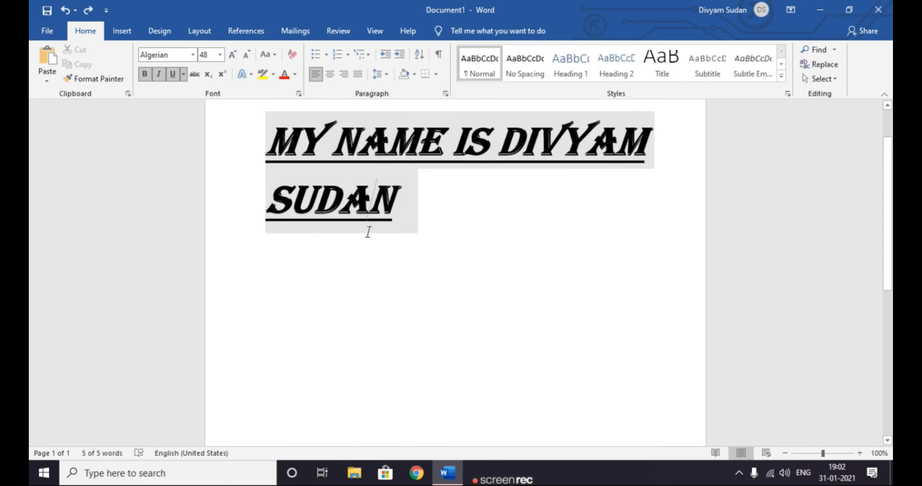
pyautogui.click(368, 232)
# Step: Insert the picture of a lion with its cub from the Animals category of the online pictures below the sentence
pyautogui.click(145, 31)
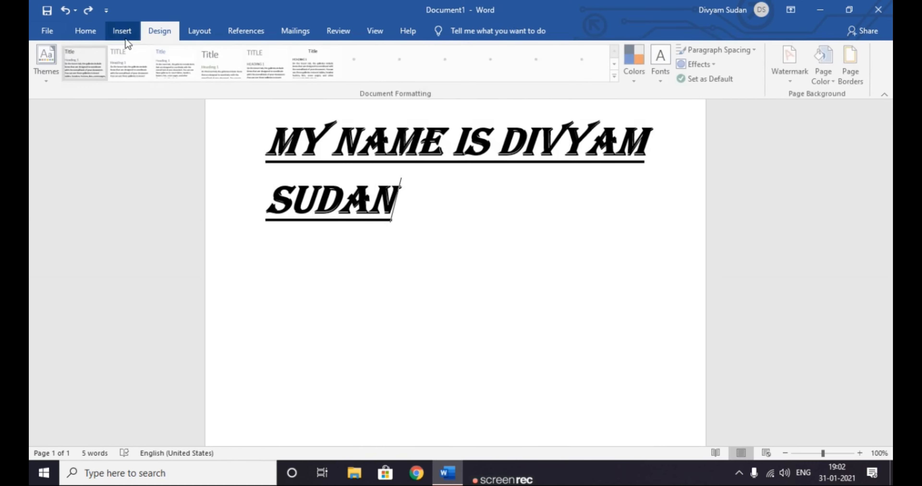
pyautogui.click(126, 38)
pyautogui.click(161, 78)
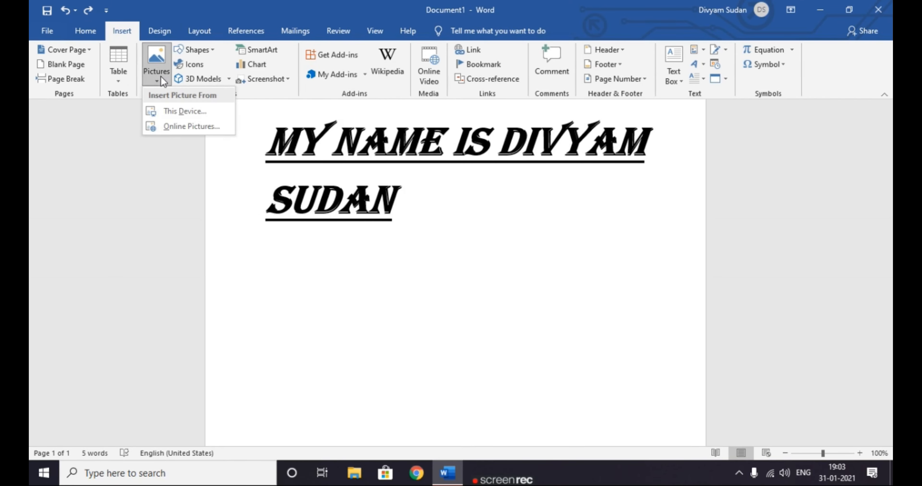
pyautogui.click(185, 125)
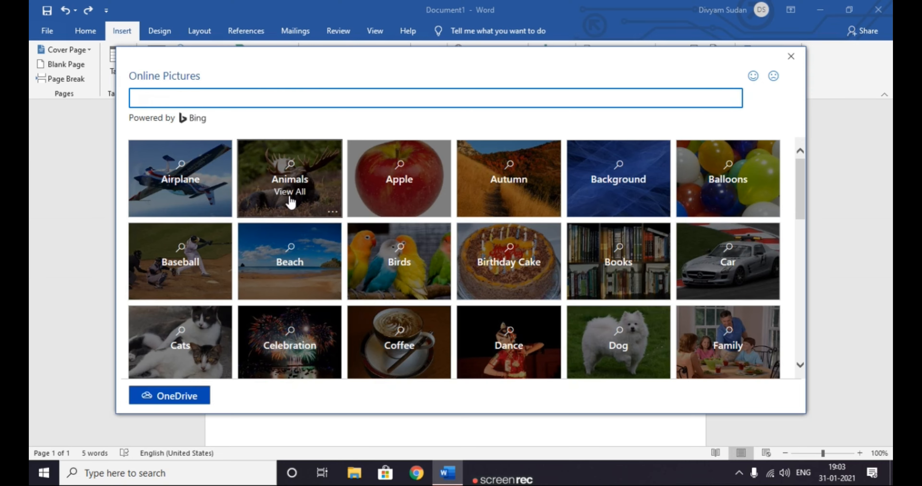
pyautogui.click(287, 202)
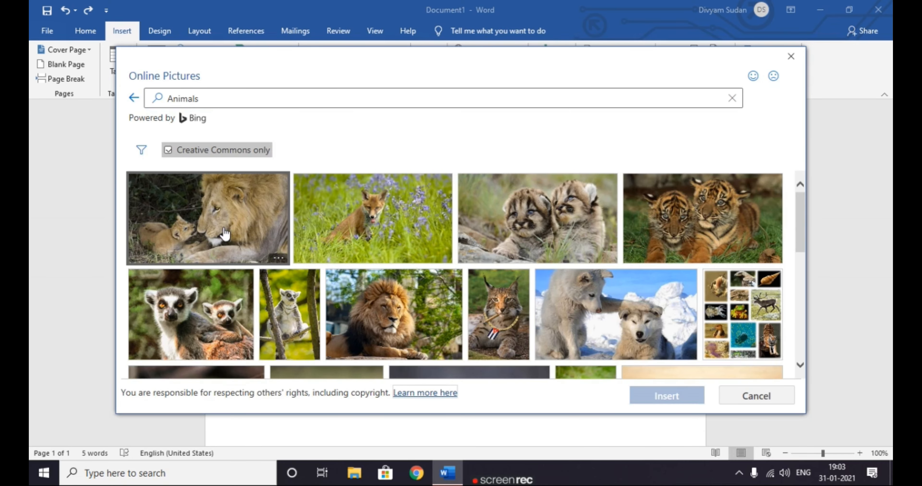
pyautogui.click(243, 229)
pyautogui.click(673, 395)
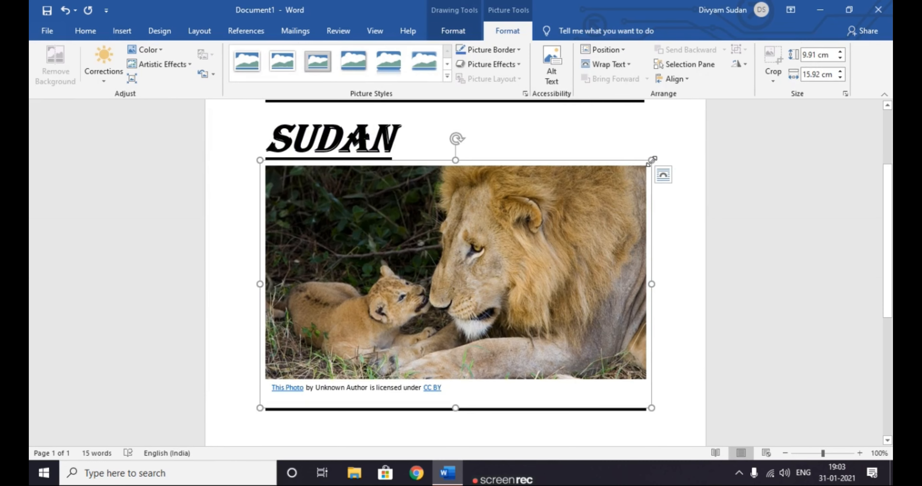
# Step: Shrink the lion picture to about 8.43 cm high by 15.21 cm wide and apply a white-framed picture style with a shadow
pyautogui.moveTo(651, 160)
pyautogui.mouseDown()
pyautogui.moveTo(658, 152)
pyautogui.moveTo(634, 164)
pyautogui.mouseUp()
pyautogui.moveTo(565, 257); pyautogui.dragTo(490, 287)
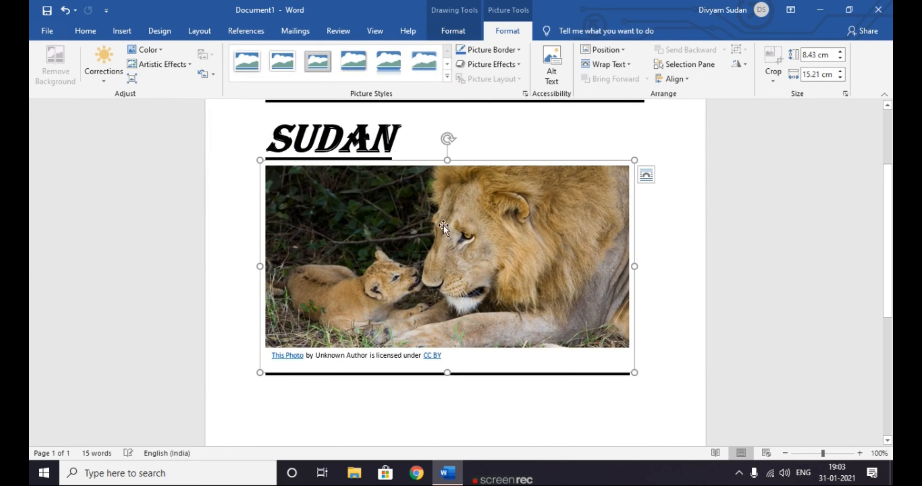
pyautogui.scroll(3, 450, 307)
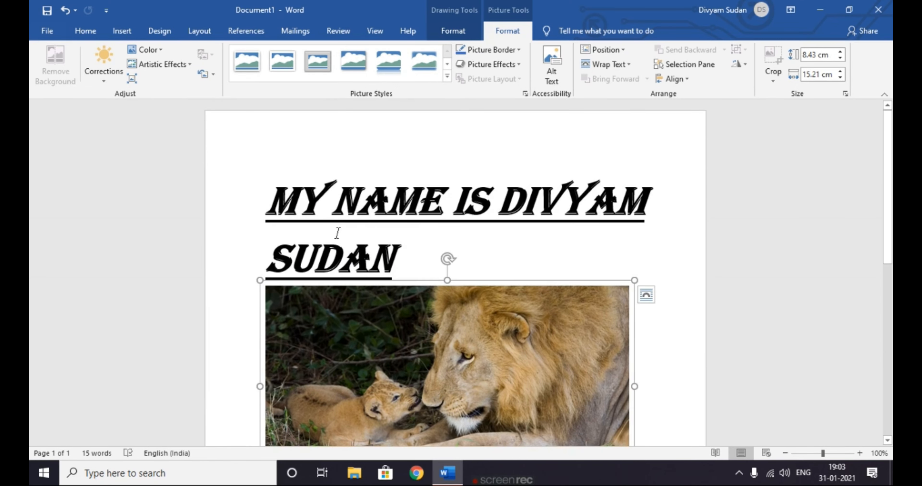
pyautogui.scroll(-2, 378, 363)
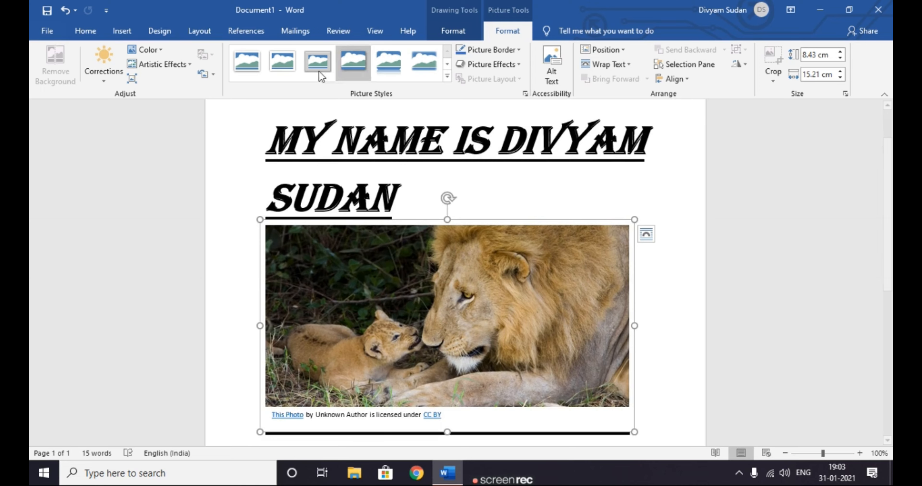
pyautogui.click(325, 65)
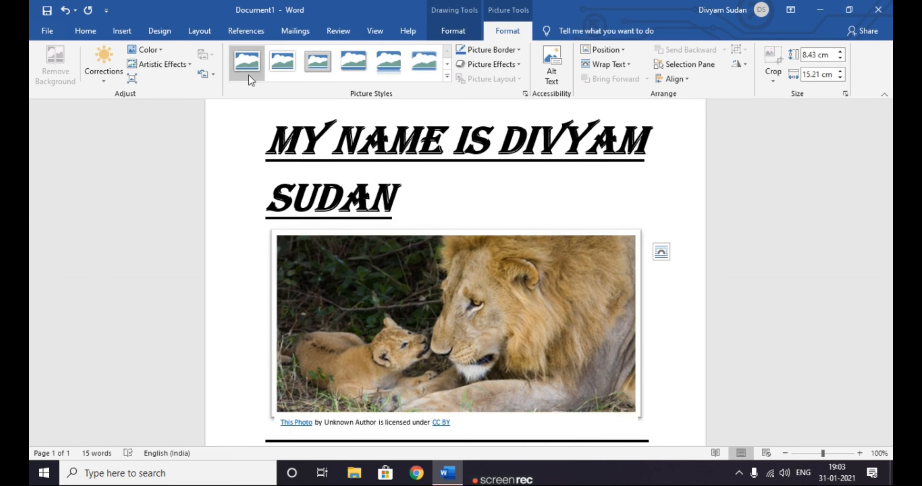
# Step: Place the cursor in the large sentence above the lion picture and apply a style set with a blue title to the document
pyautogui.click(121, 32)
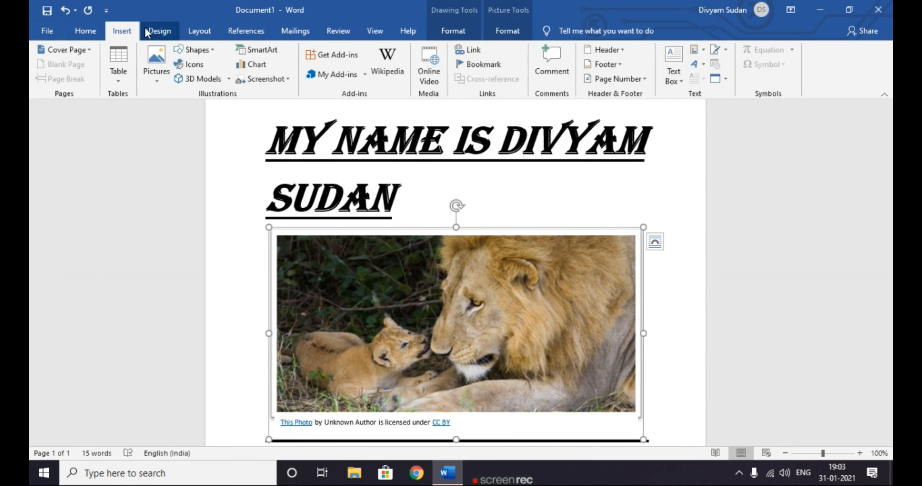
pyautogui.click(159, 30)
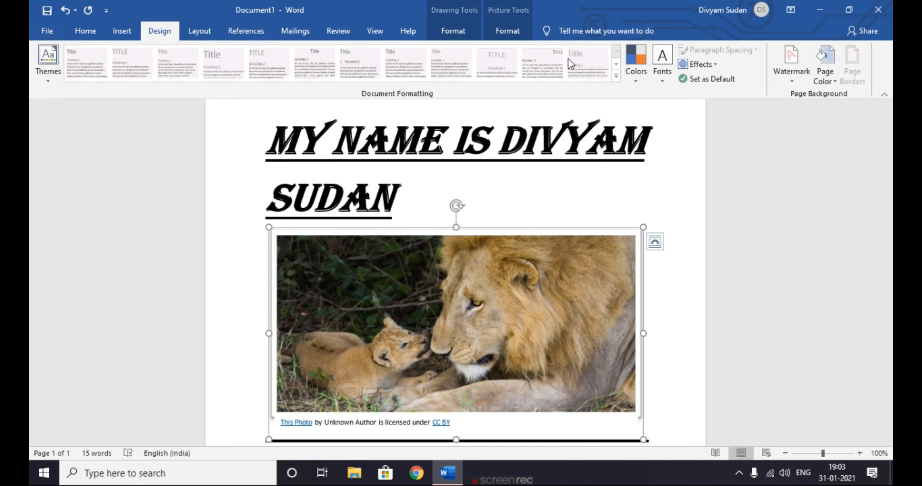
pyautogui.scroll(2, 461, 232)
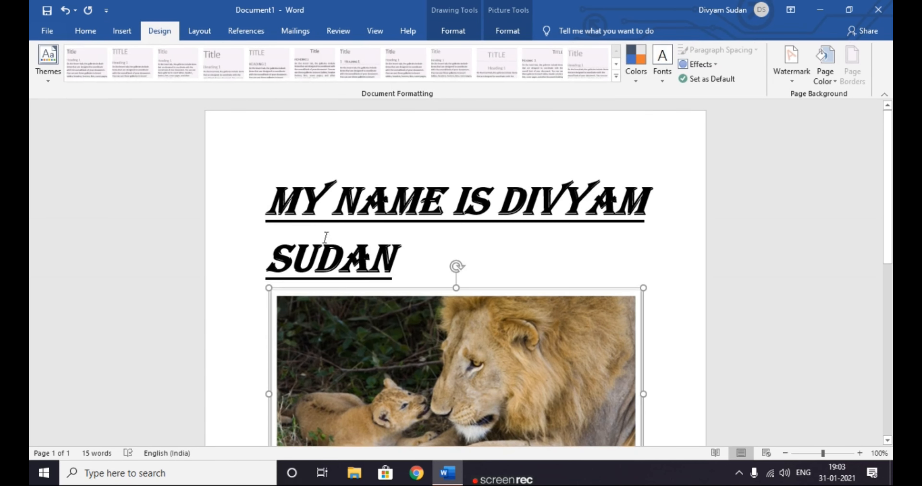
pyautogui.click(413, 164)
pyautogui.click(451, 65)
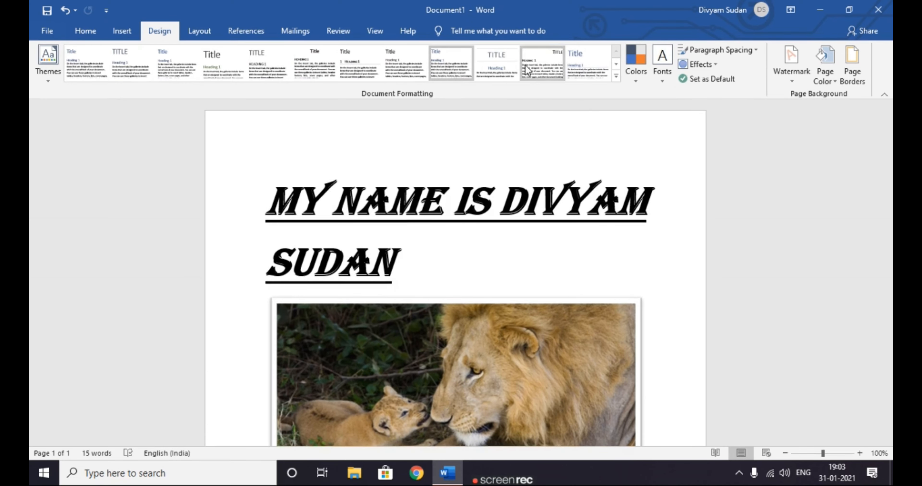
# Step: Set the page margins to Narrow and the paper size to Letter, 21.59 cm x 27.94 cm
pyautogui.click(196, 34)
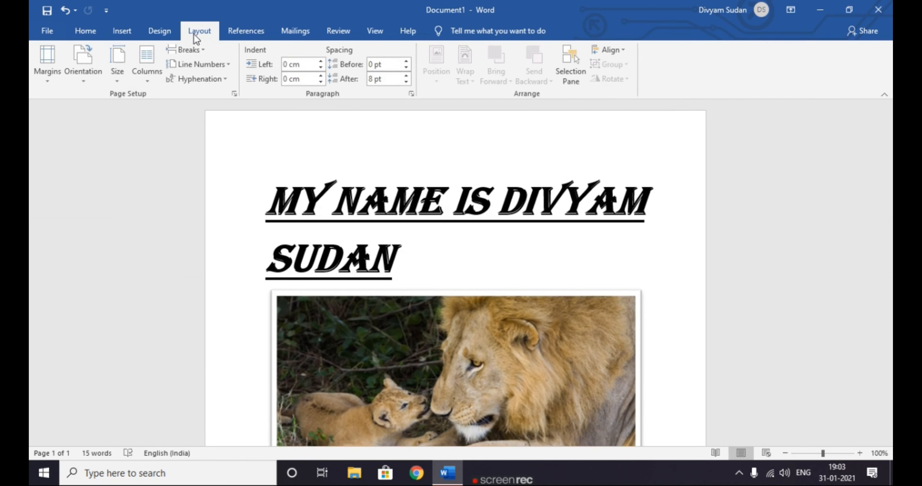
pyautogui.click(59, 78)
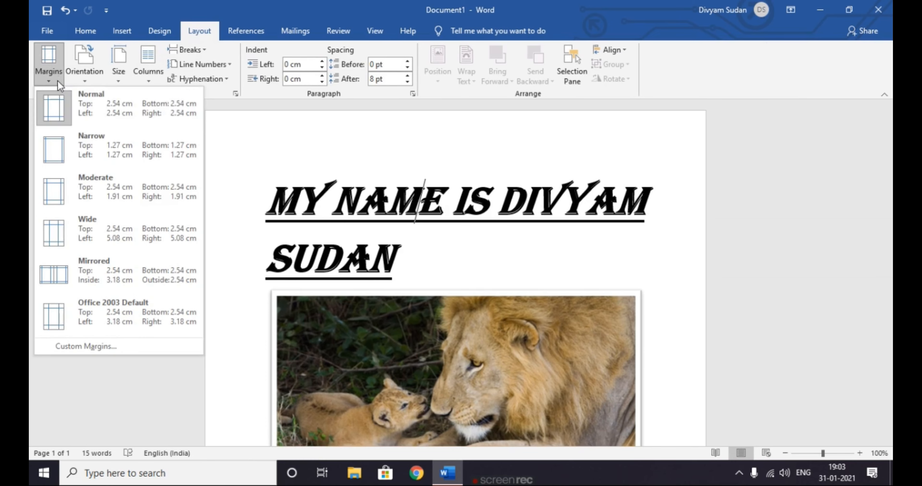
pyautogui.click(65, 162)
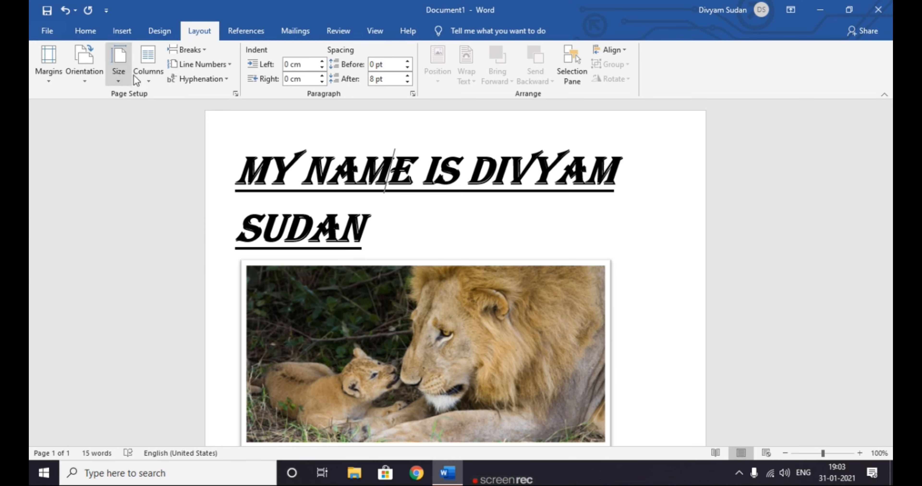
pyautogui.click(120, 79)
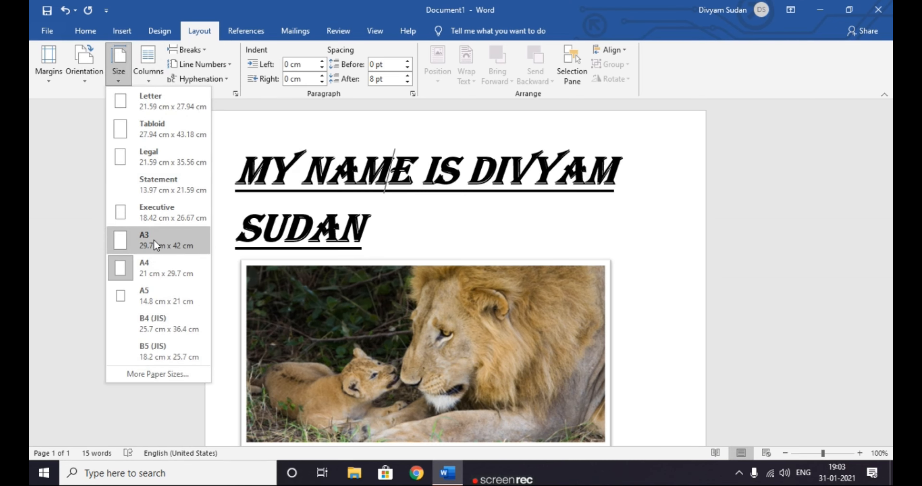
pyautogui.click(153, 96)
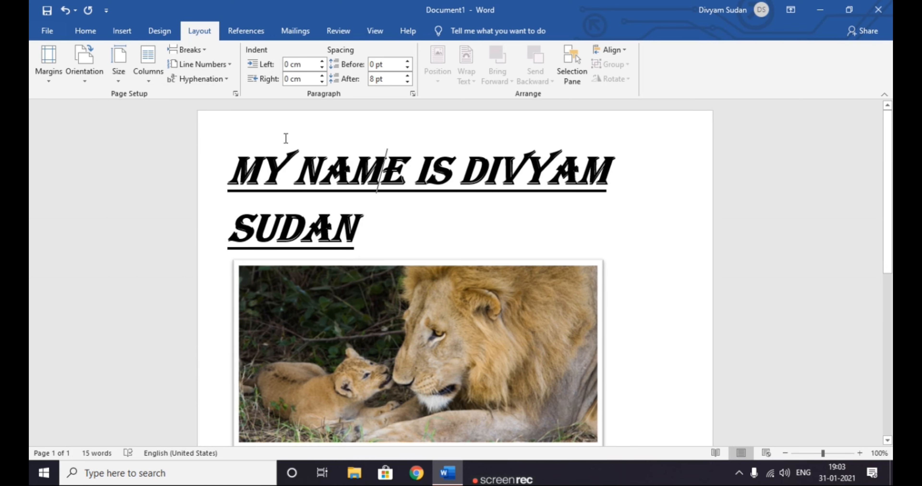
pyautogui.click(250, 34)
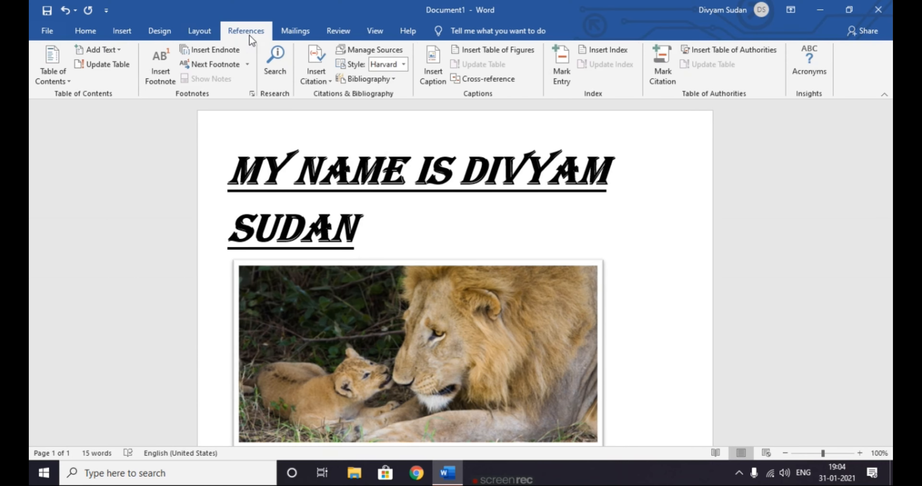
pyautogui.click(275, 34)
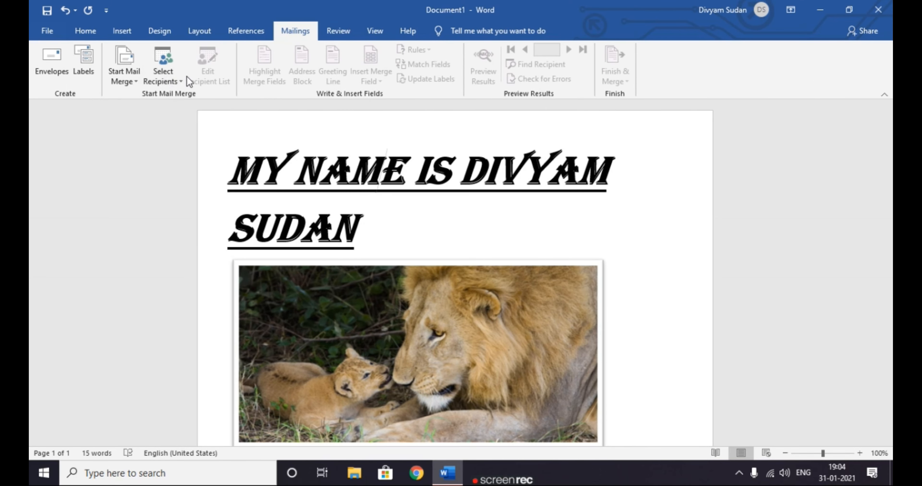
pyautogui.click(335, 32)
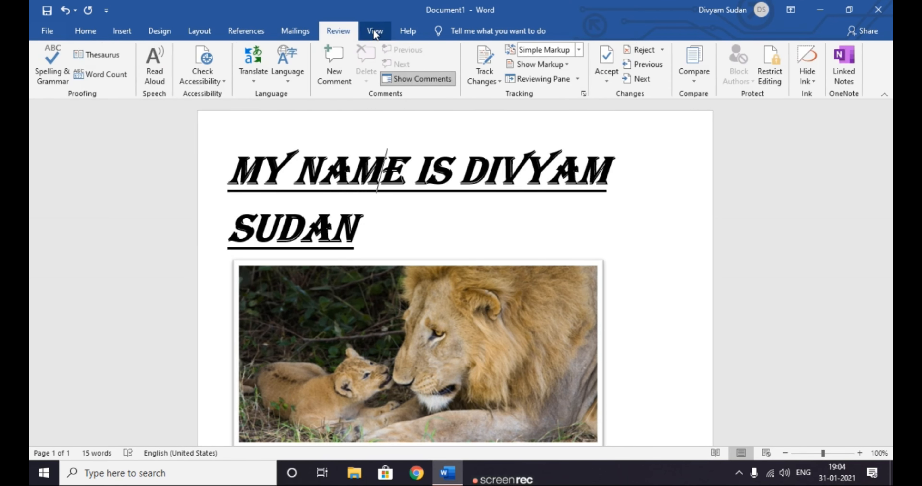
pyautogui.click(159, 31)
# Step: Insert a clustered column chart with the default sample data at the cursor in the sentence and close its data sheet
pyautogui.click(122, 34)
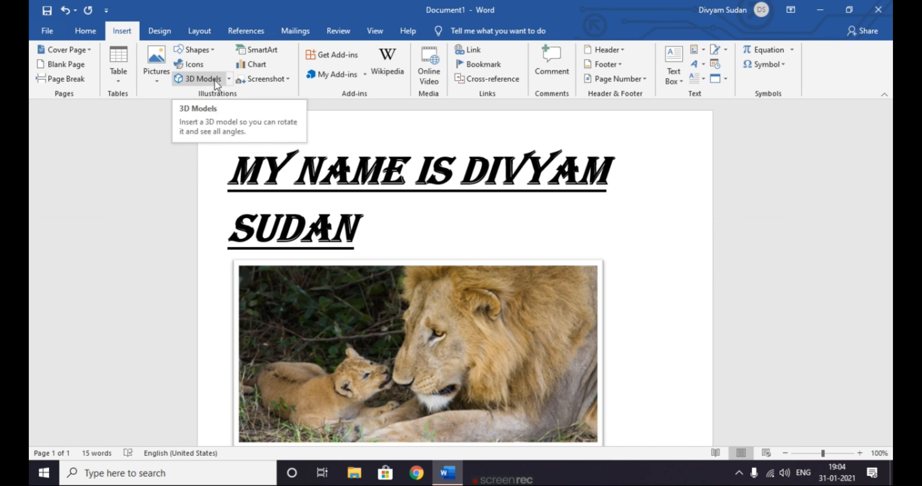
pyautogui.click(264, 65)
pyautogui.moveTo(402, 193)
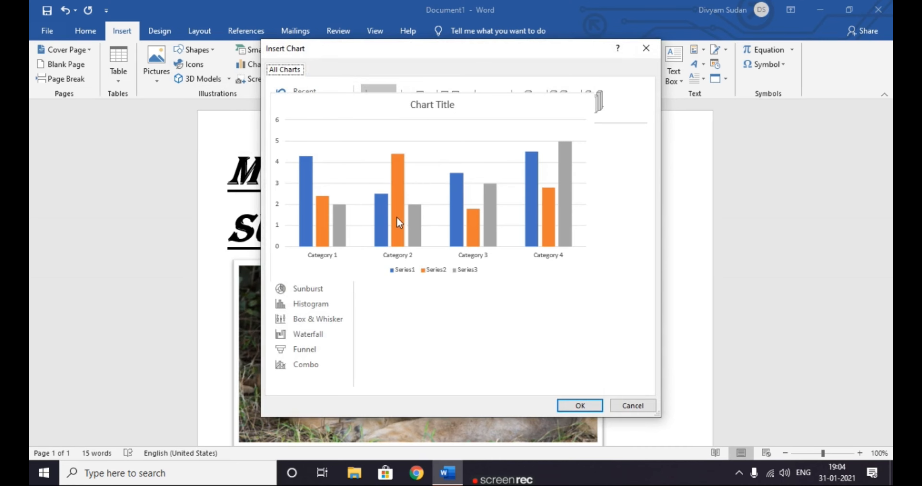
pyautogui.click(580, 405)
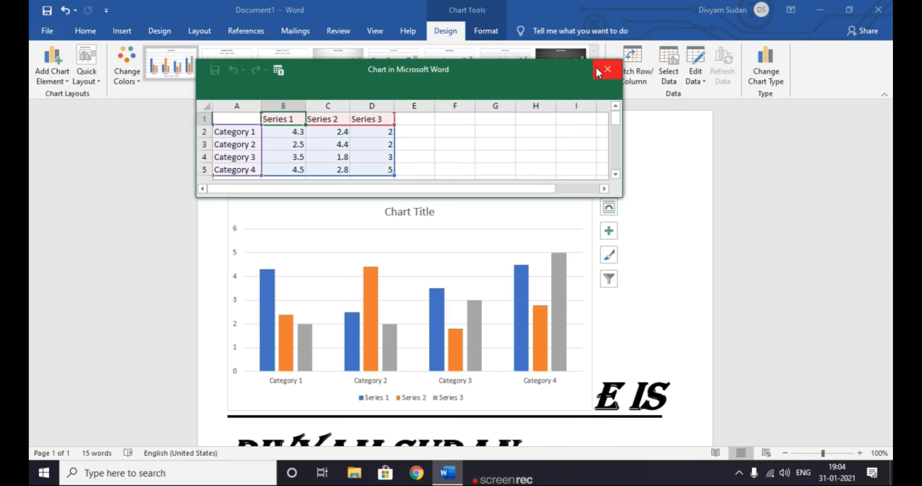
pyautogui.click(608, 69)
pyautogui.scroll(-1, 447, 260)
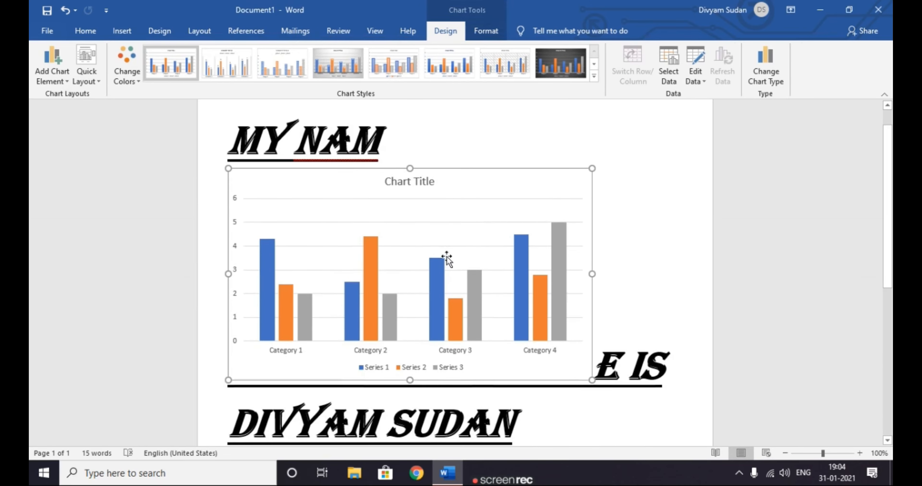
pyautogui.scroll(-1, 447, 259)
pyautogui.scroll(2, 366, 214)
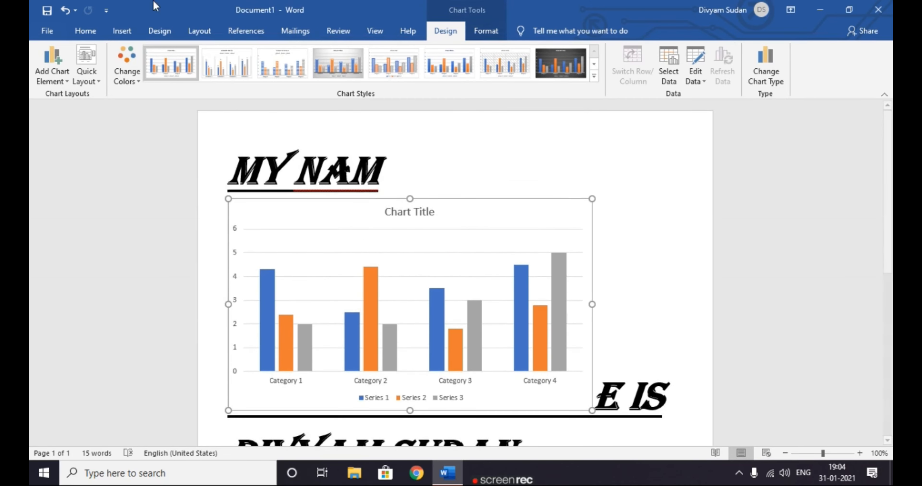
# Step: Try to insert a Vertical Box List SmartArt graphic while the chart is selected
pyautogui.click(160, 35)
pyautogui.click(121, 32)
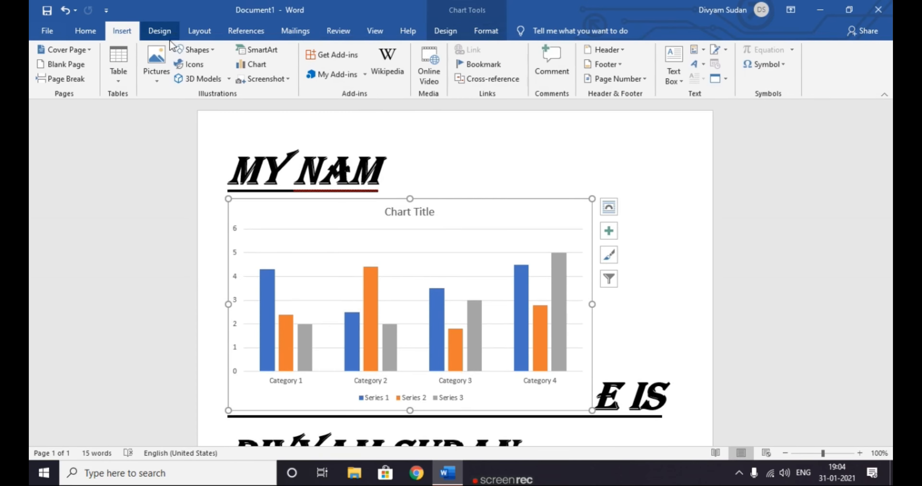
pyautogui.click(244, 52)
pyautogui.click(405, 168)
pyautogui.click(405, 204)
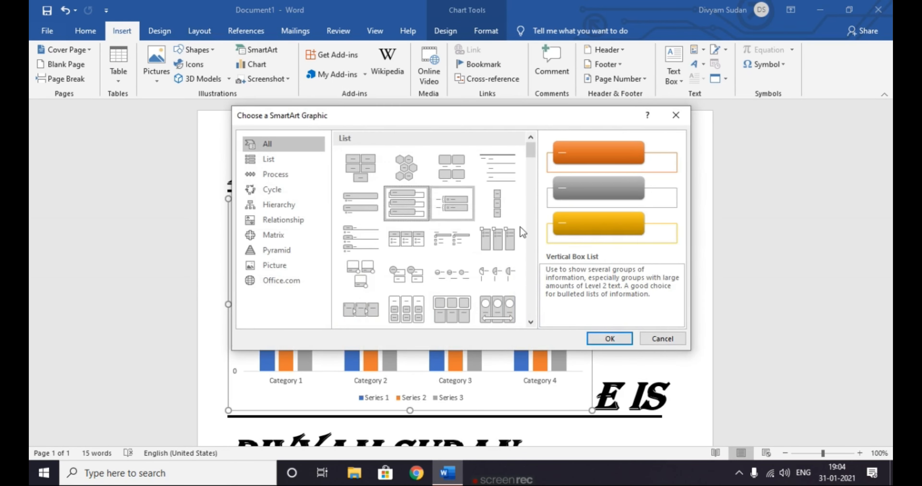
pyautogui.click(603, 338)
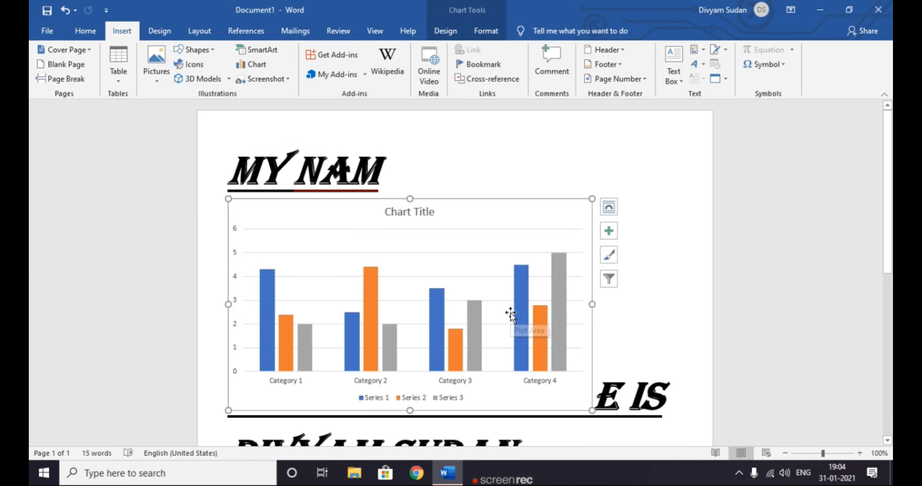
# Step: Move the chart within the sentence to between the M and Y of the first word
pyautogui.scroll(-8, 510, 311)
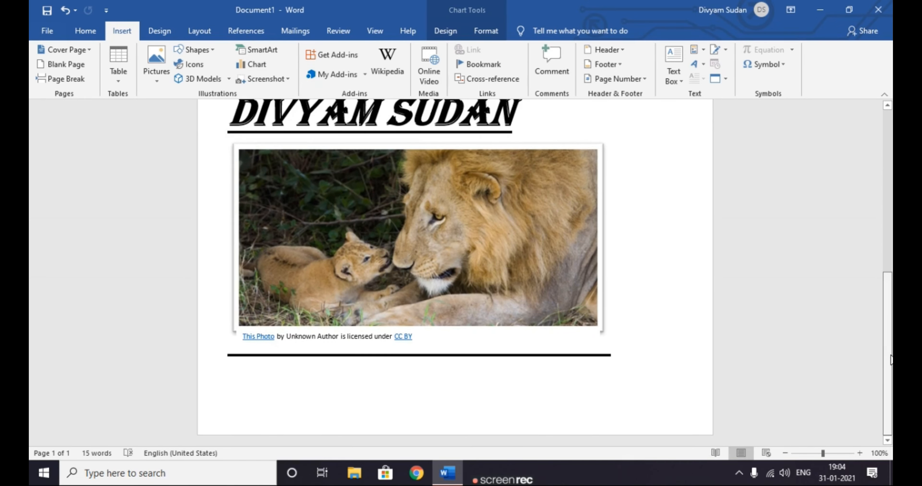
pyautogui.moveTo(890, 360); pyautogui.dragTo(860, 175)
pyautogui.moveTo(401, 185); pyautogui.dragTo(309, 158)
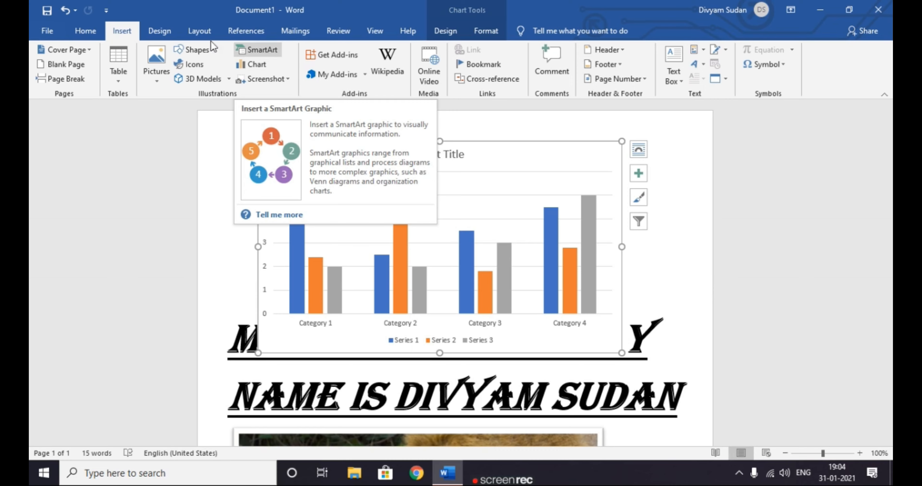
# Step: Close the Word document without saving the changes
pyautogui.click(86, 31)
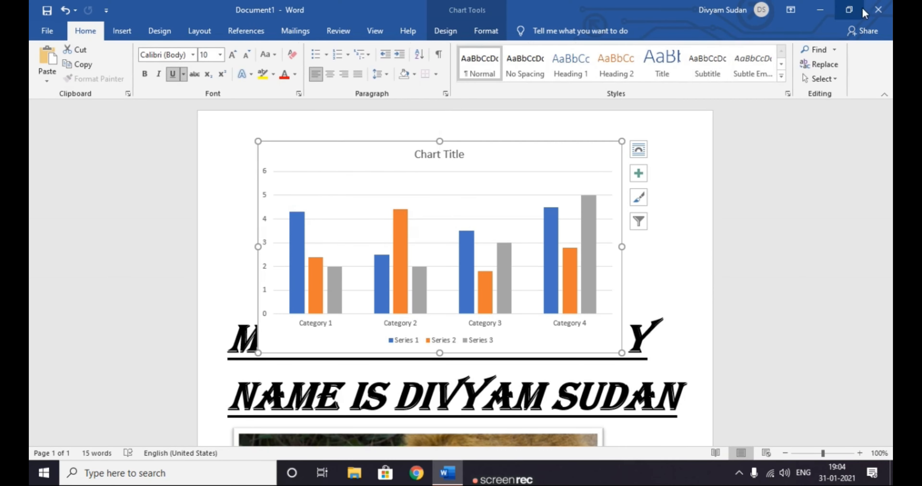
pyautogui.click(884, 13)
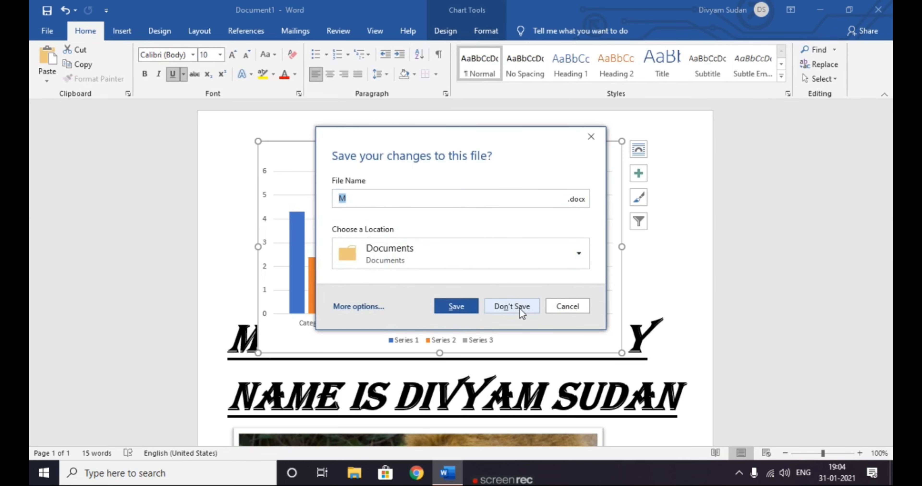
pyautogui.click(500, 307)
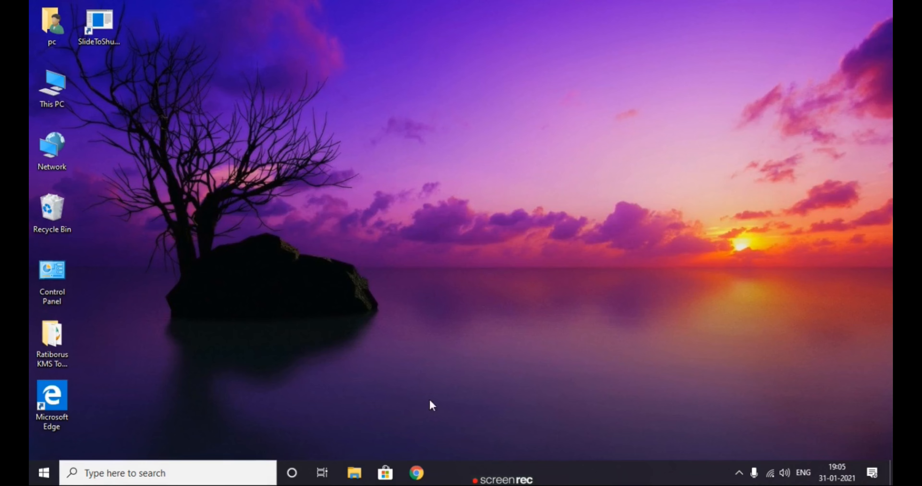
# Step: Search Windows for google and open the Google Chrome browser
pyautogui.click(130, 474)
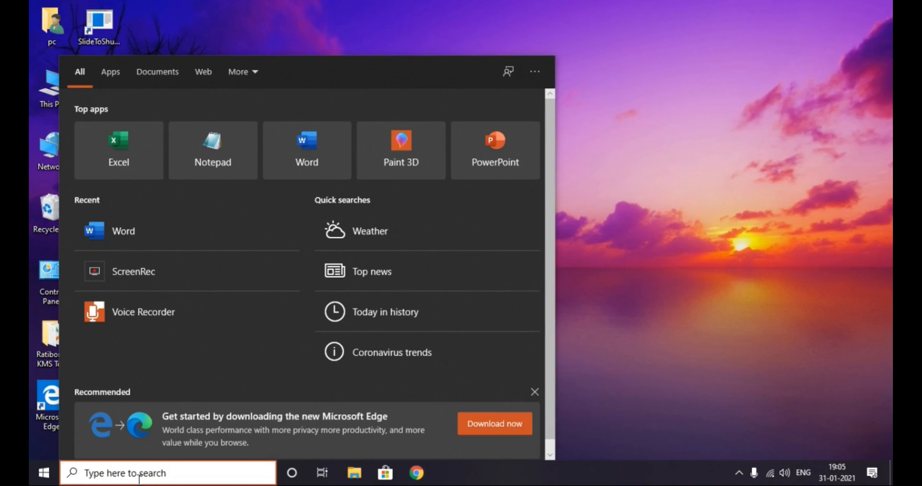
pyautogui.write('google')
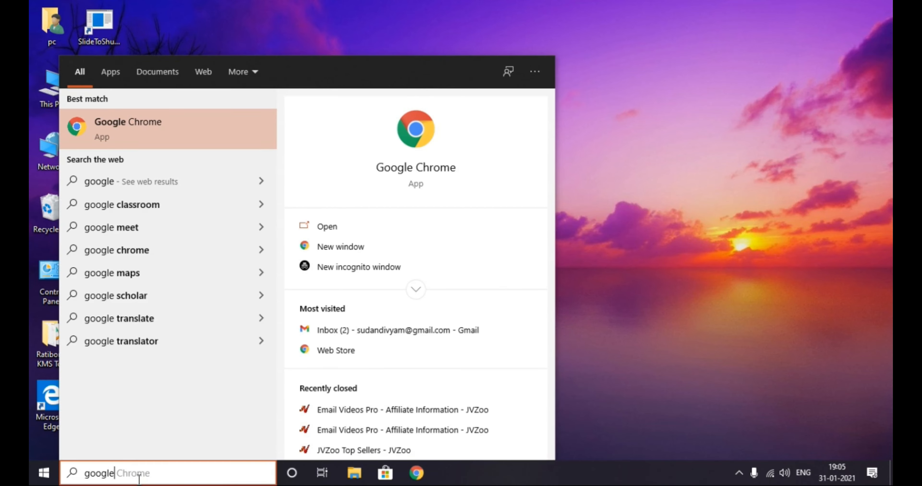
pyautogui.click(345, 227)
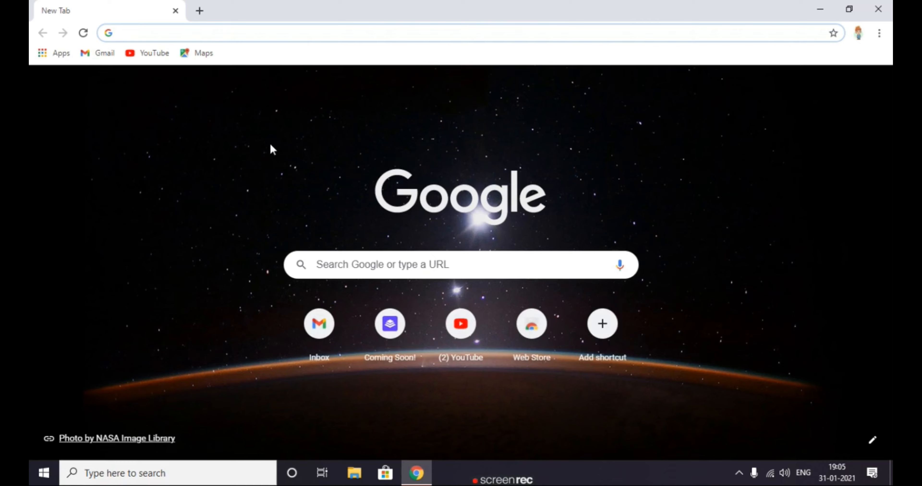
# Step: Run the recent Google search for the channel owner's name and open the matching YouTube channel from the results
pyautogui.click(352, 265)
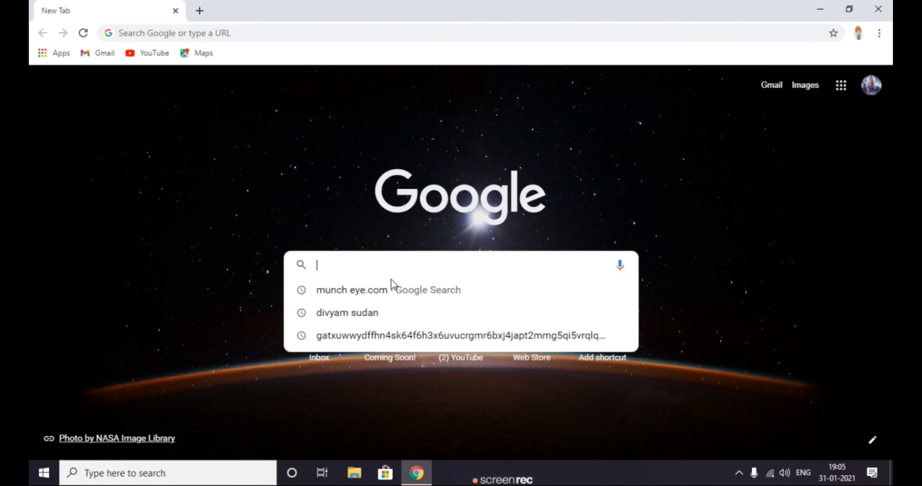
pyautogui.click(352, 317)
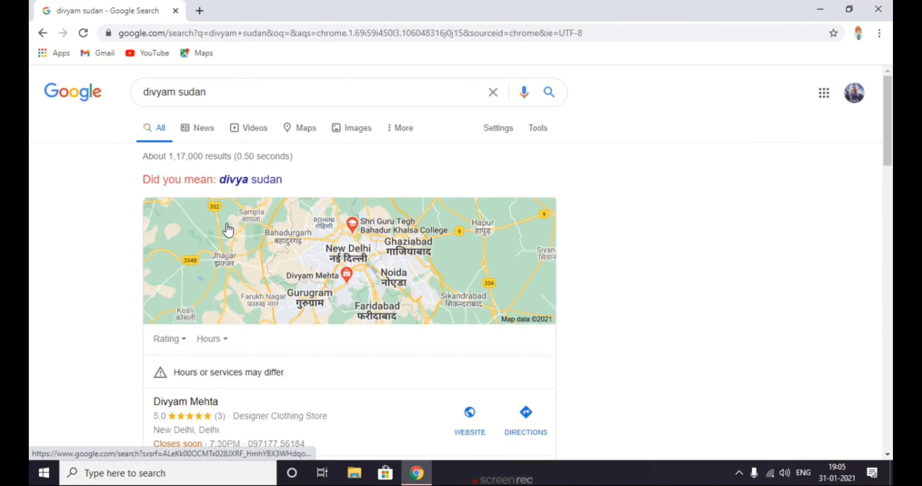
pyautogui.scroll(-7, 229, 231)
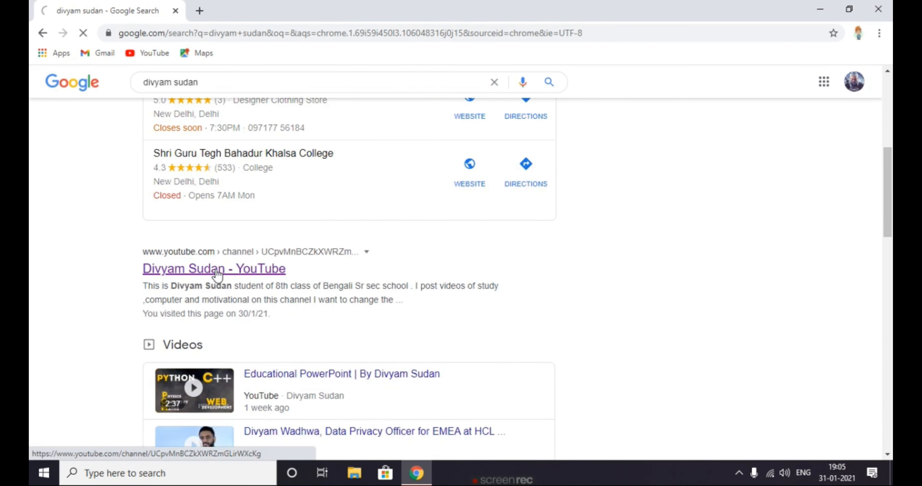
pyautogui.click(216, 273)
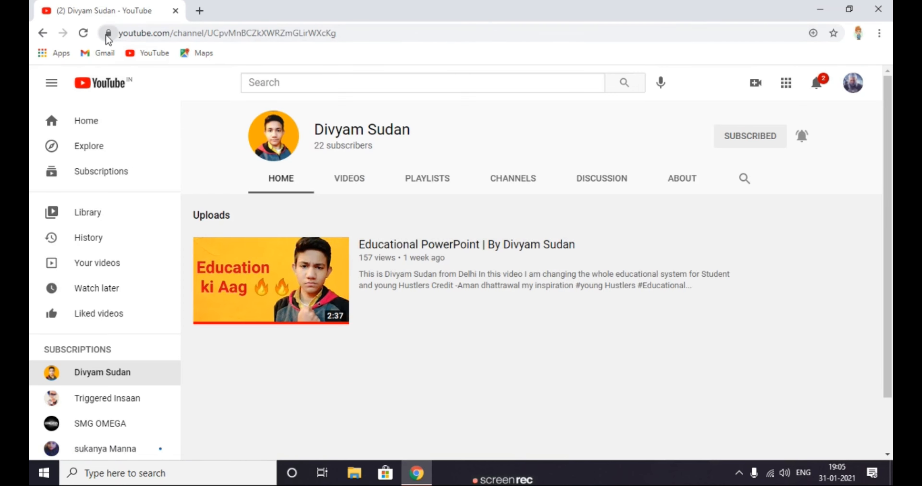
# Step: Examine the connection security information of the YouTube channel page and close it
pyautogui.click(109, 34)
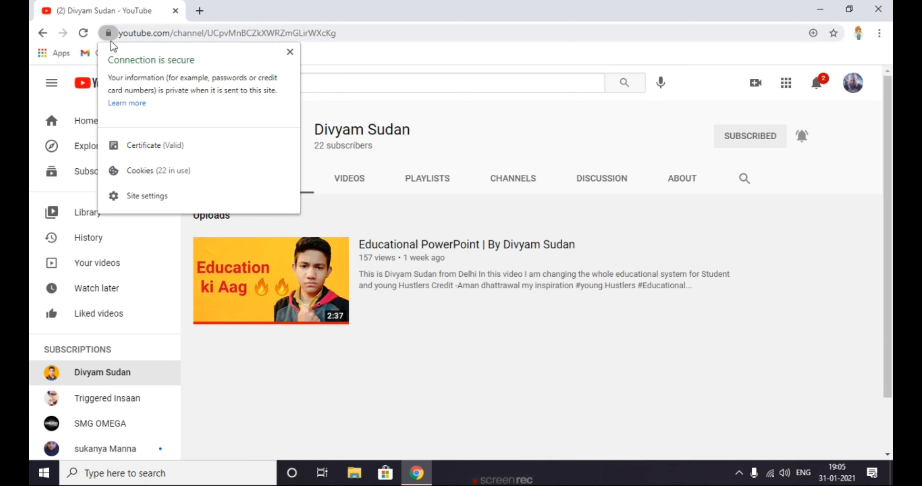
pyautogui.click(106, 35)
pyautogui.click(107, 34)
pyautogui.click(107, 34)
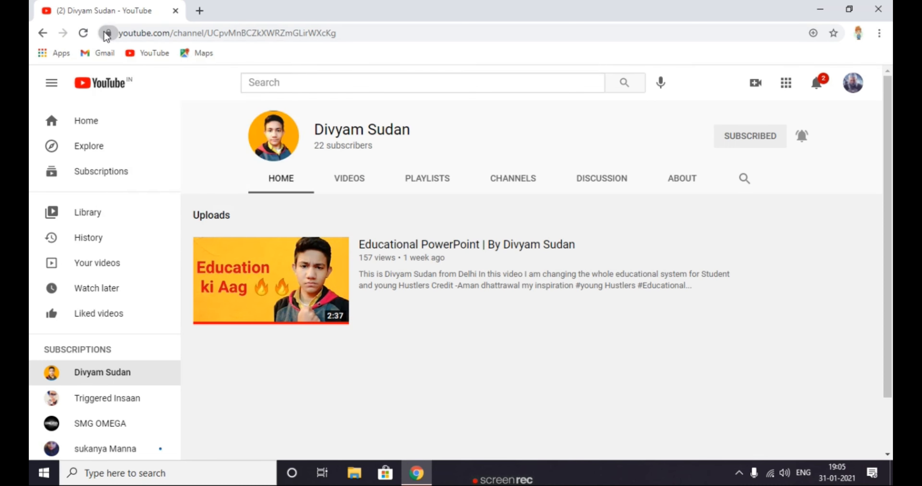
pyautogui.click(106, 35)
pyautogui.click(106, 34)
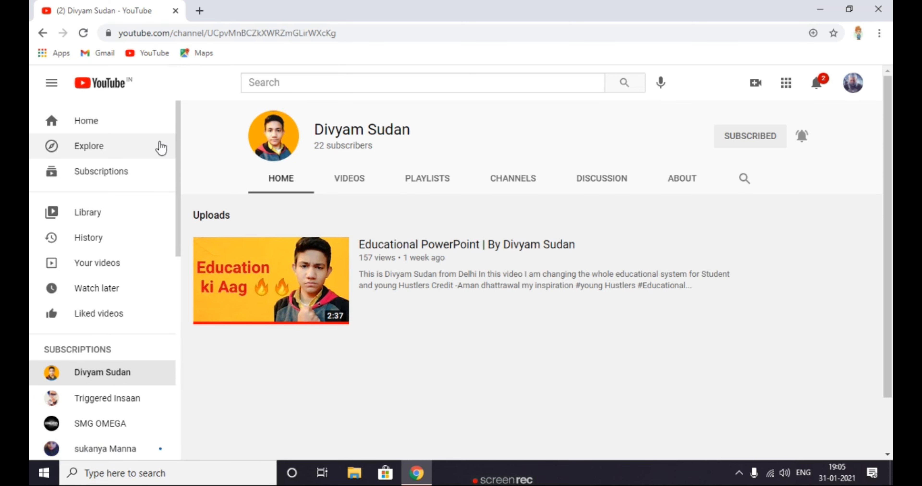
# Step: Close the browser window showing the YouTube channel page
pyautogui.scroll(-2, 196, 159)
pyautogui.scroll(2, 196, 166)
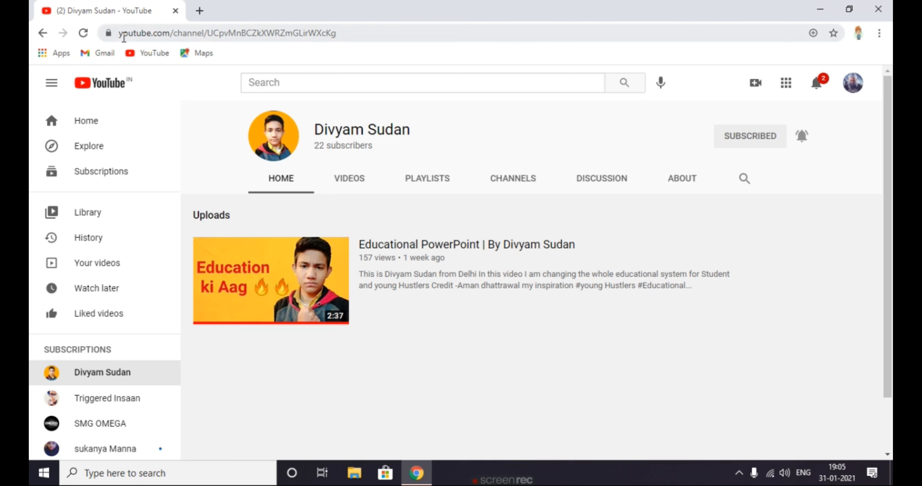
pyautogui.click(876, 10)
# Step: Change the desktop background picture to the black-and-white "Let's Study Harder" image and close the personalization settings
pyautogui.rightClick(558, 156)
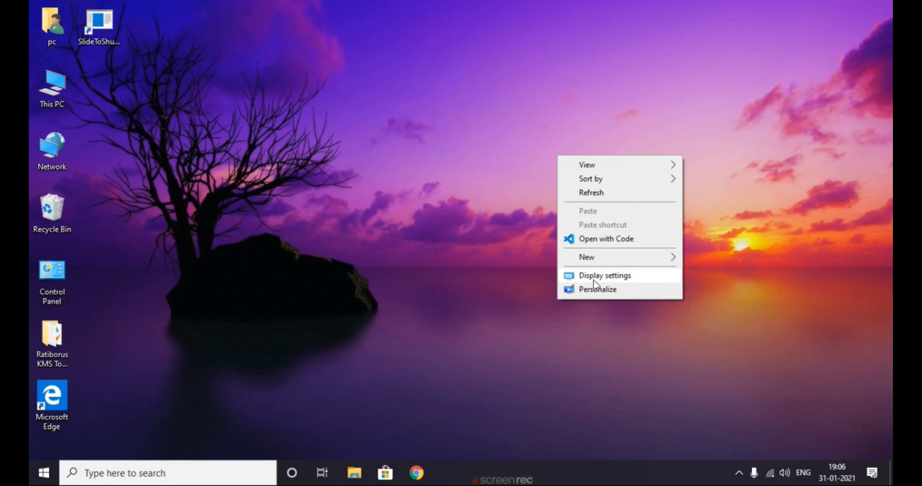
pyautogui.rightClick(335, 122)
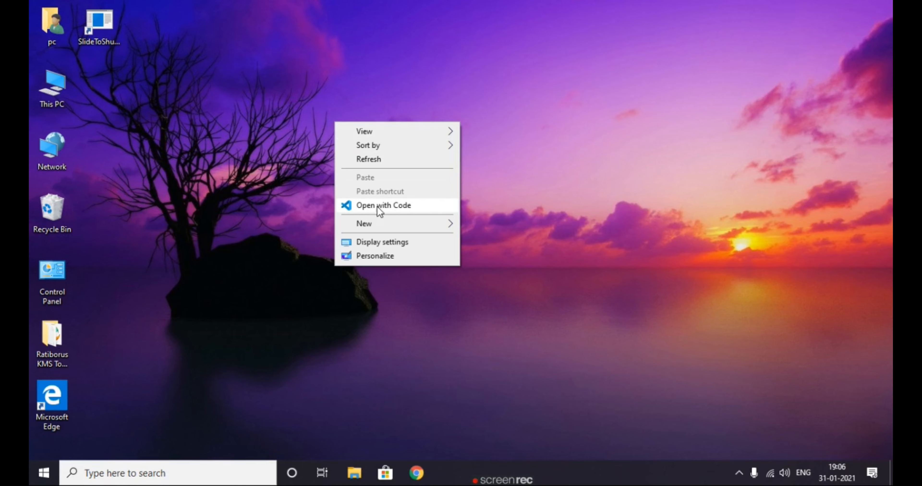
pyautogui.click(374, 256)
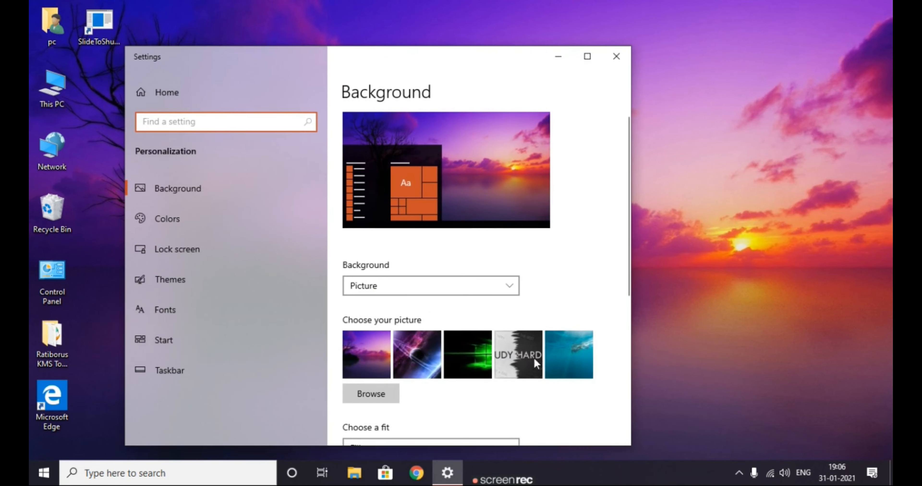
pyautogui.click(507, 359)
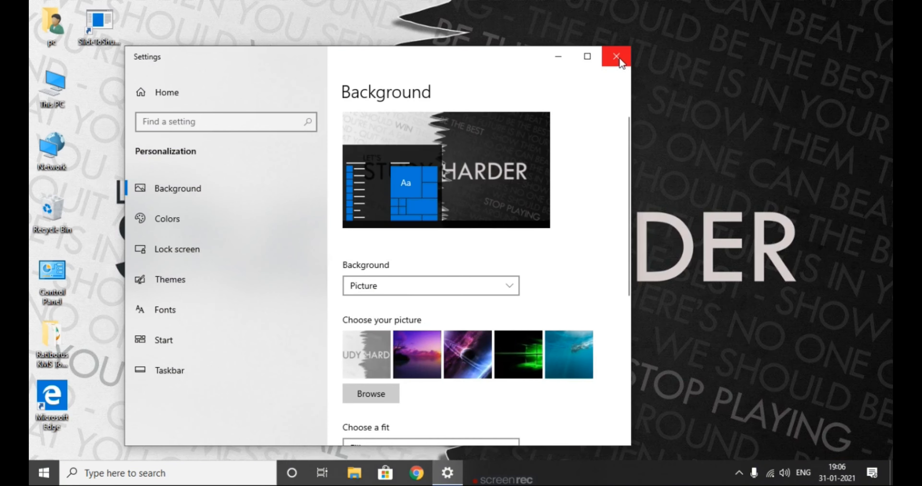
pyautogui.click(616, 56)
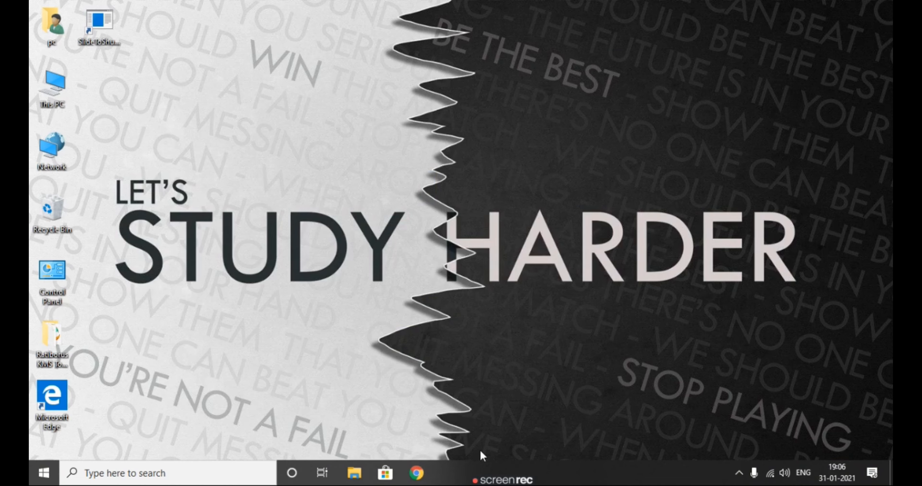
pyautogui.moveTo(510, 478)
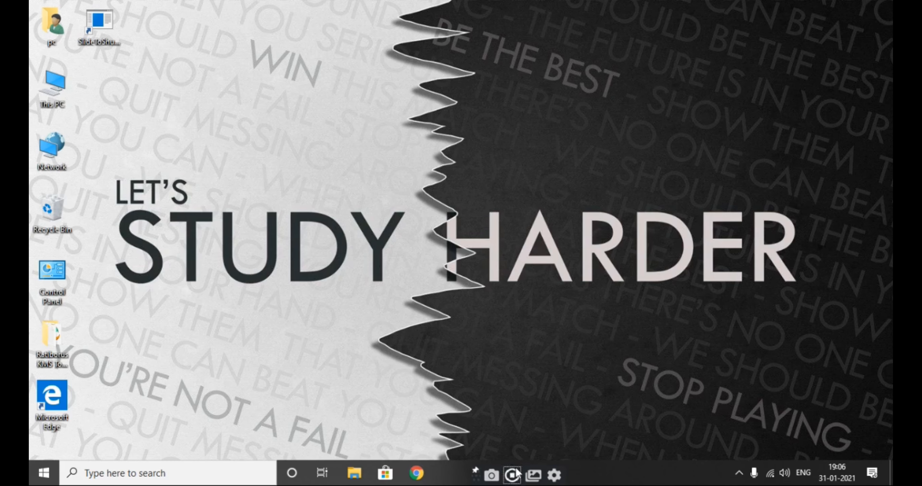
pyautogui.click(517, 476)
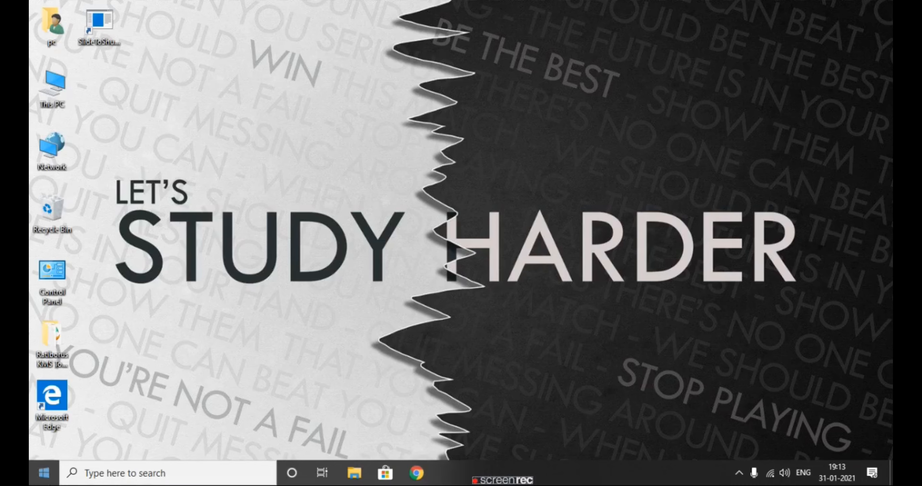
# Step: Open Excel from the installed apps and create a new blank workbook
pyautogui.click(44, 473)
pyautogui.scroll(-2, 106, 214)
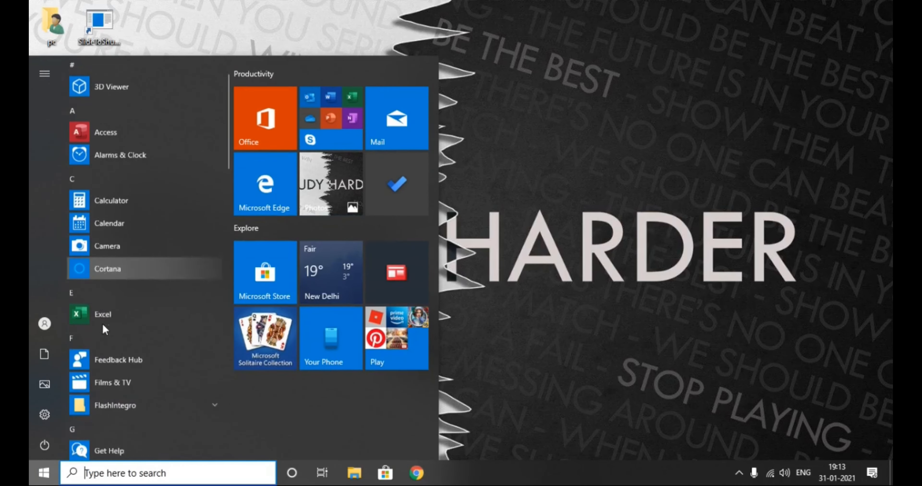
pyautogui.click(119, 306)
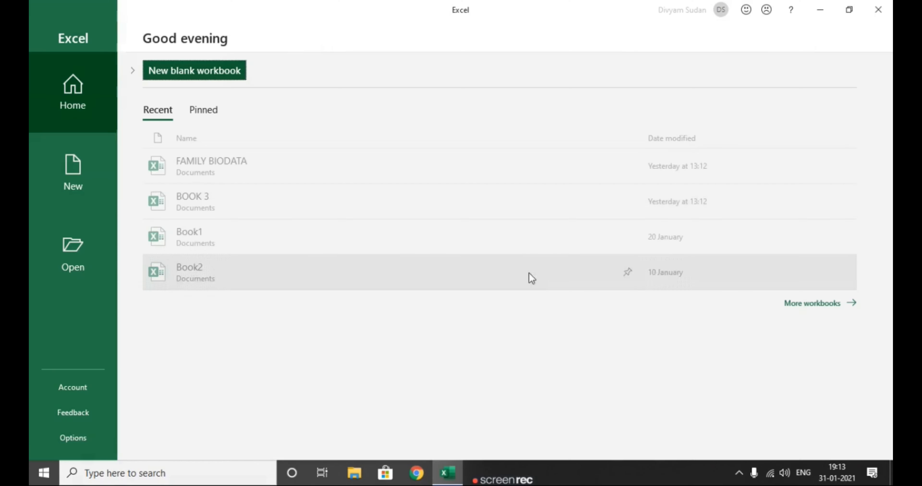
pyautogui.click(203, 71)
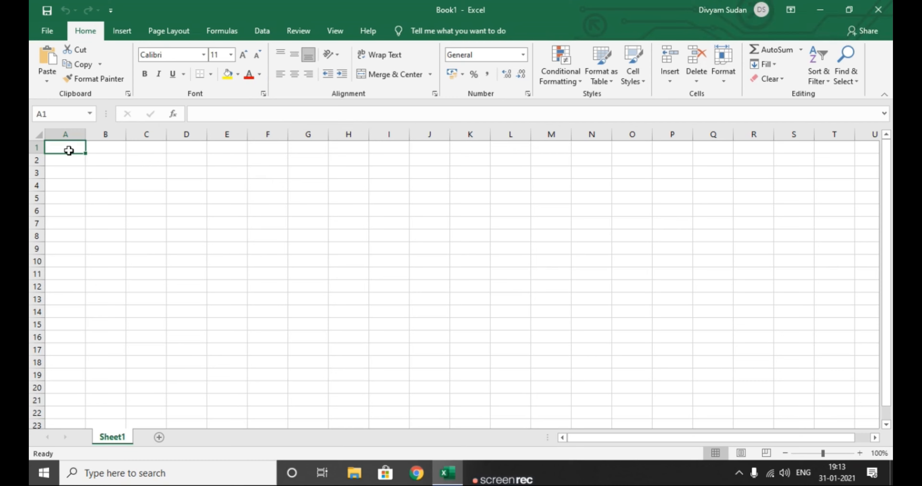
# Step: Enter 56 in cell G5 and 67 in cell G6
pyautogui.click(103, 170)
pyautogui.click(158, 175)
pyautogui.moveTo(226, 185)
pyautogui.mouseDown()
pyautogui.moveTo(214, 190)
pyautogui.moveTo(226, 198)
pyautogui.mouseUp()
pyautogui.click(297, 196)
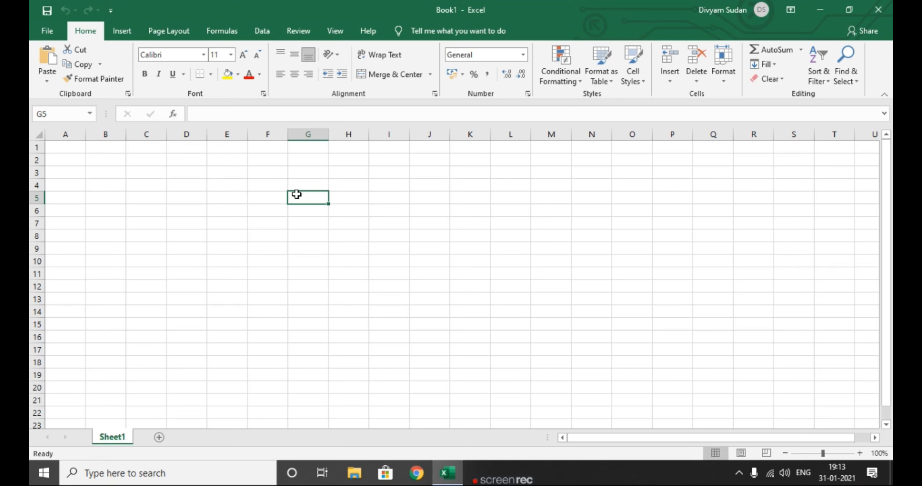
pyautogui.write('56')
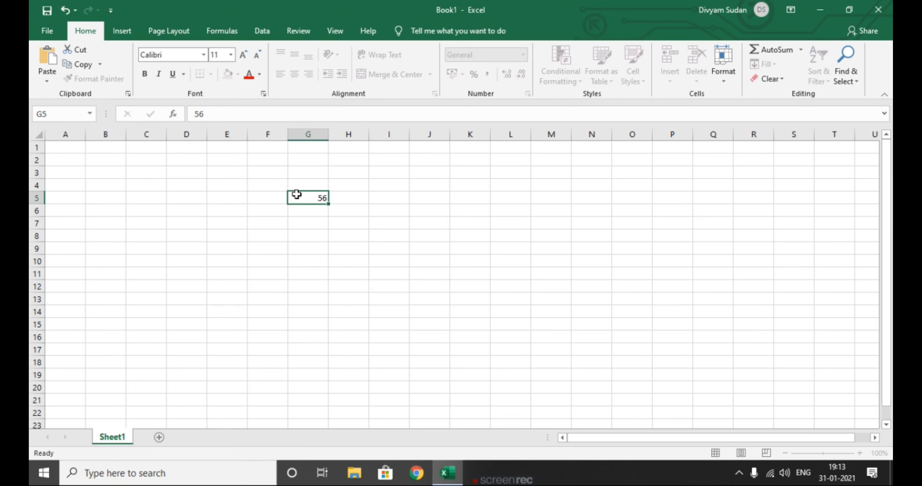
pyautogui.press('Return')
pyautogui.write('67')
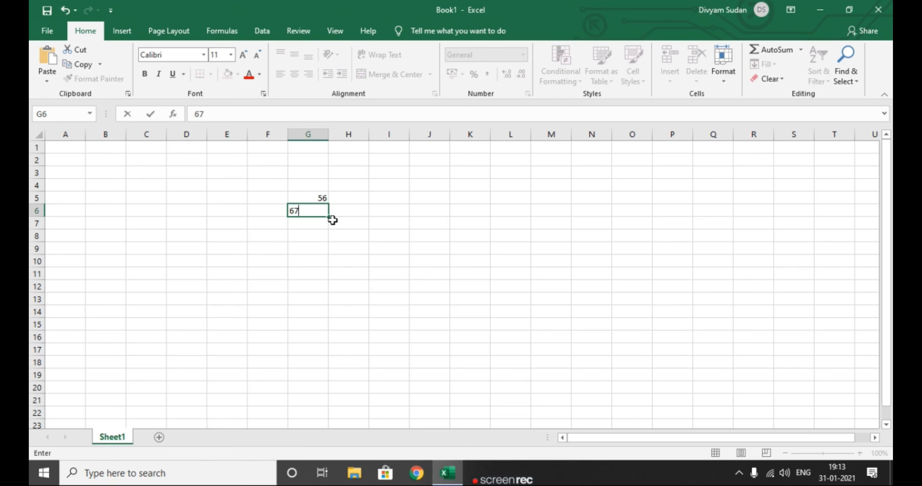
pyautogui.click(346, 206)
# Step: Add the formula =sum(G5:G6) in cell G7 to total the two numbers
pyautogui.click(310, 226)
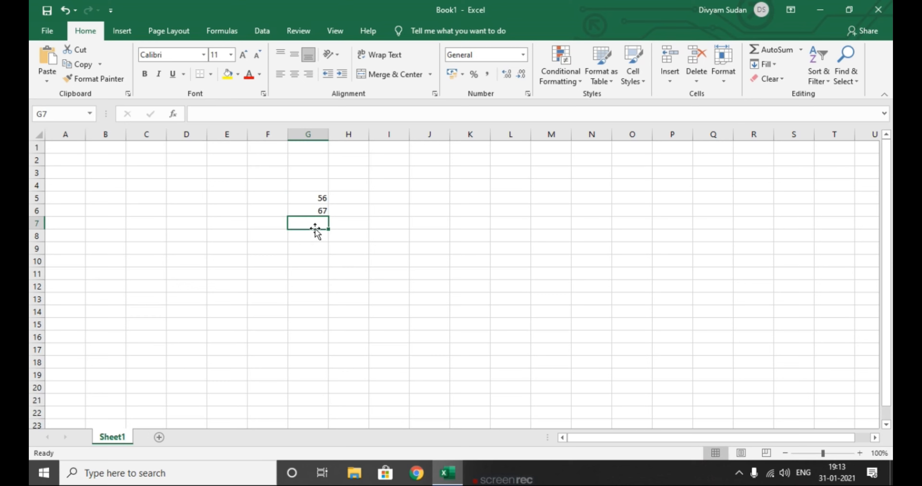
pyautogui.write('=')
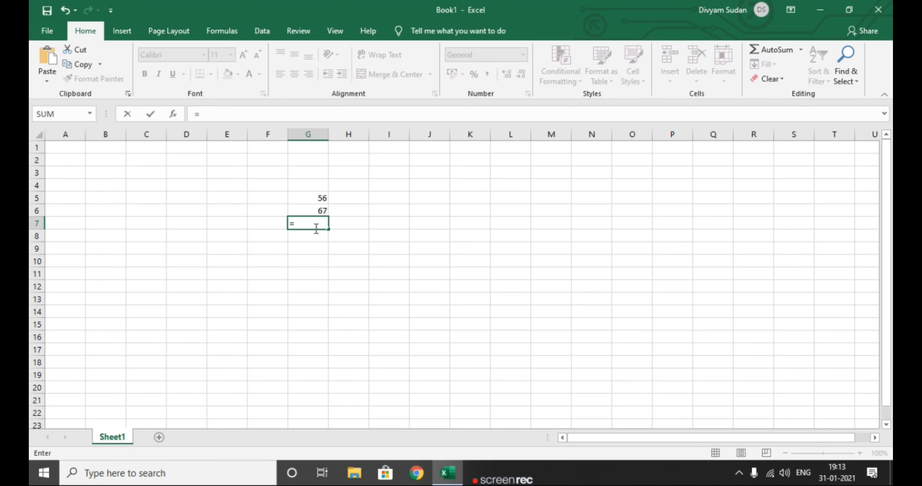
pyautogui.write('sum')
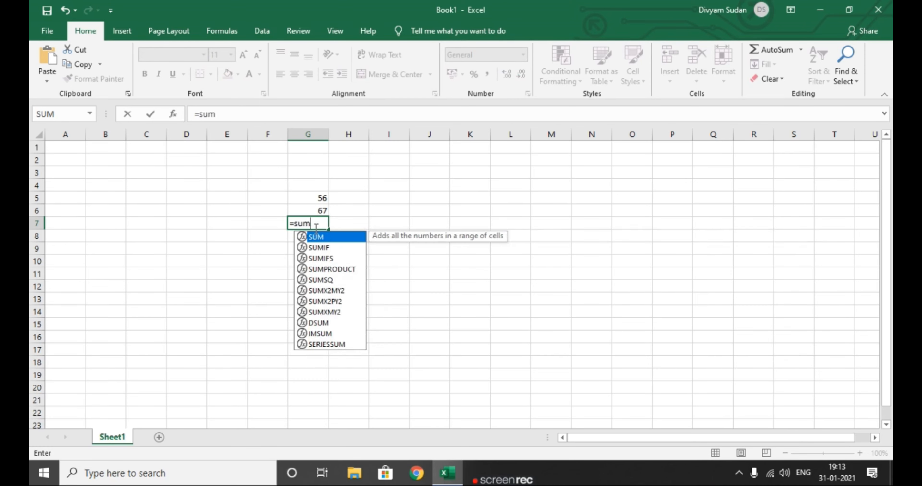
pyautogui.write('(')
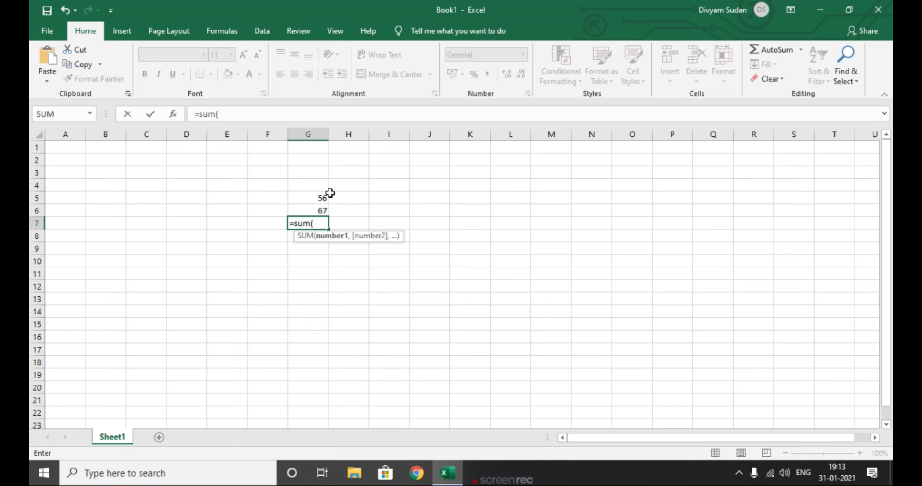
pyautogui.moveTo(323, 196); pyautogui.dragTo(318, 205)
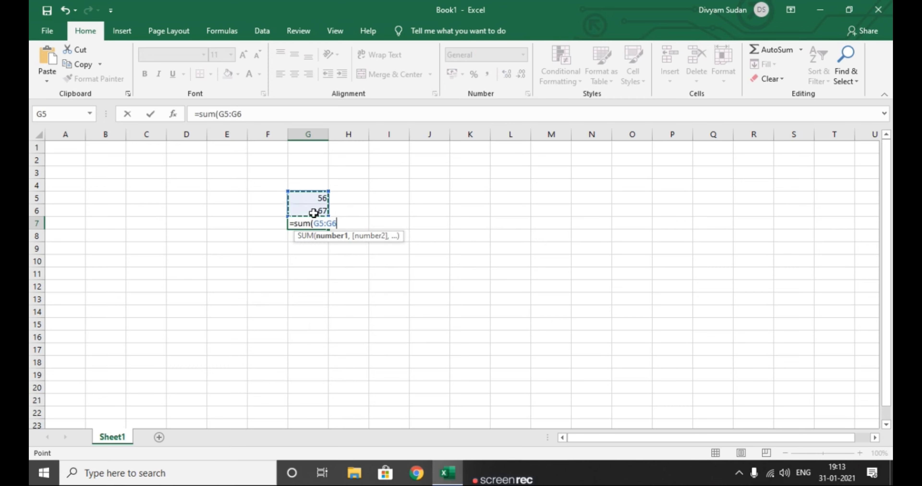
pyautogui.write(')')
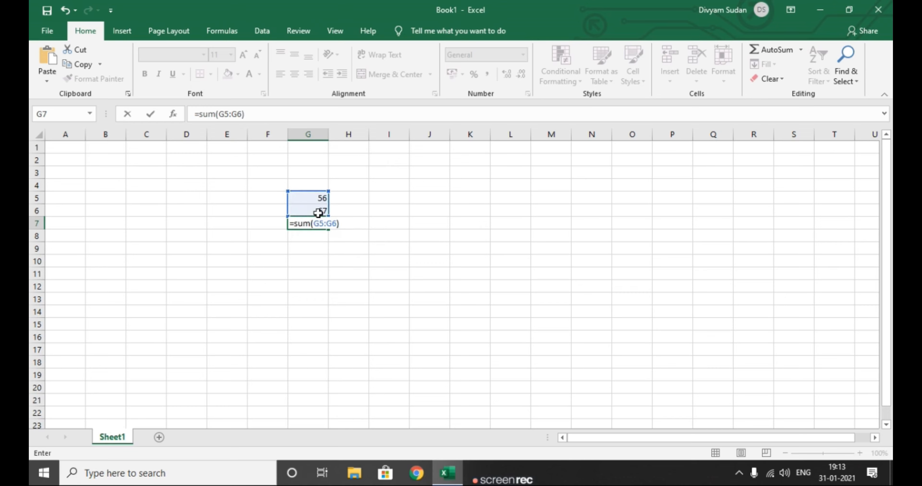
pyautogui.press('Return')
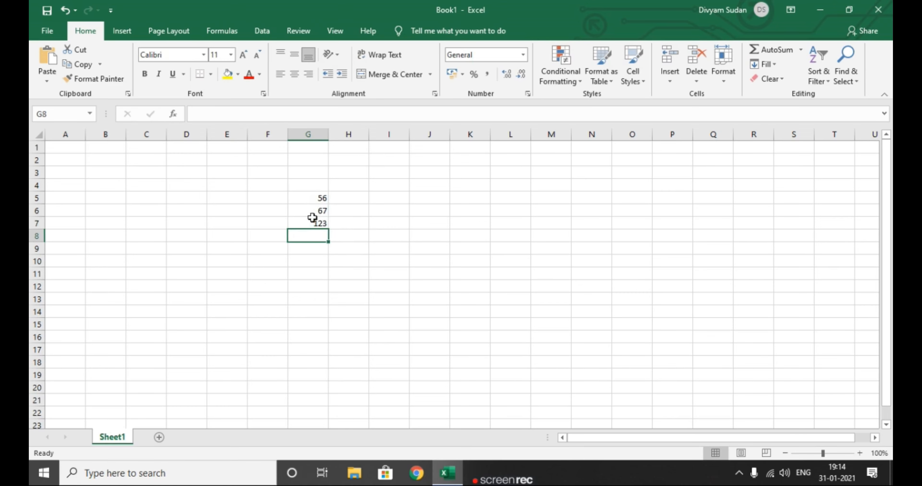
# Step: Try the Narrow page margins on the sheet and switch them to Wide
pyautogui.click(348, 221)
pyautogui.click(323, 199)
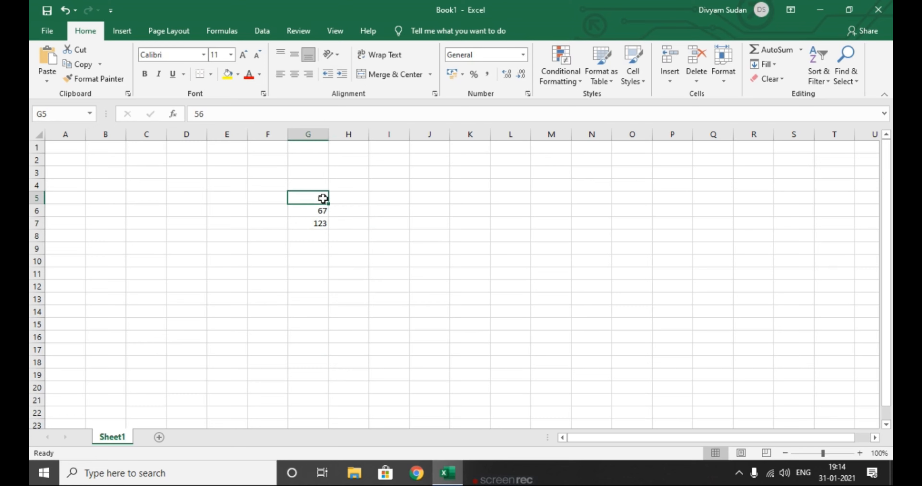
pyautogui.click(122, 31)
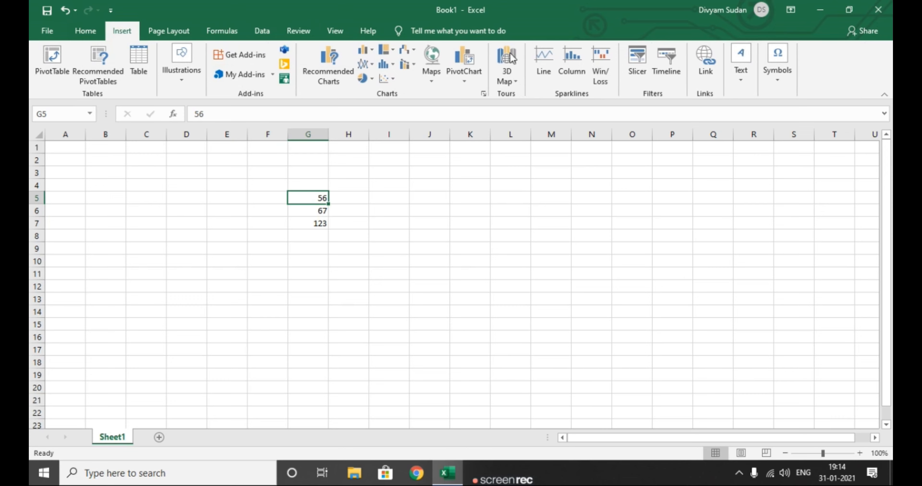
pyautogui.click(186, 33)
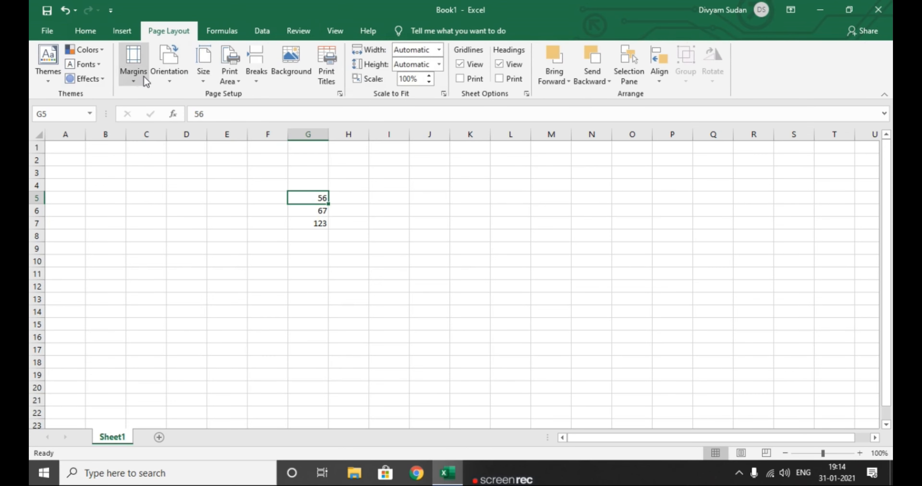
pyautogui.click(133, 66)
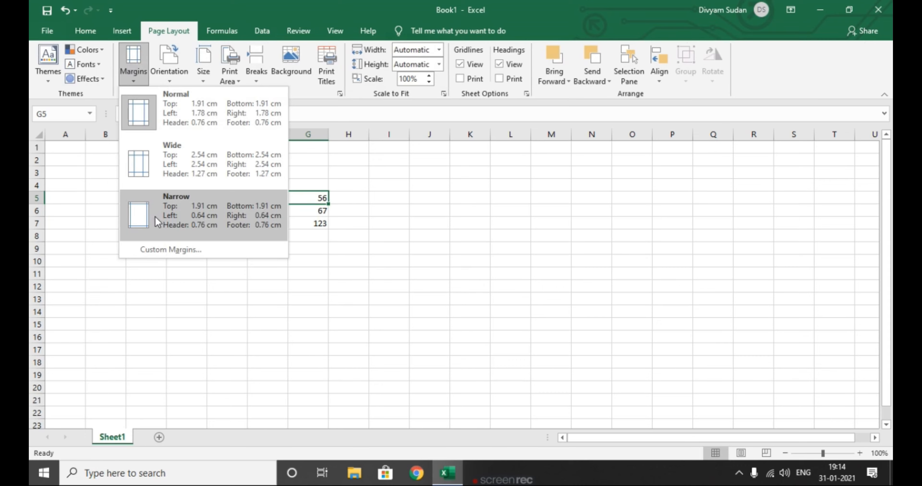
pyautogui.click(145, 204)
pyautogui.click(133, 77)
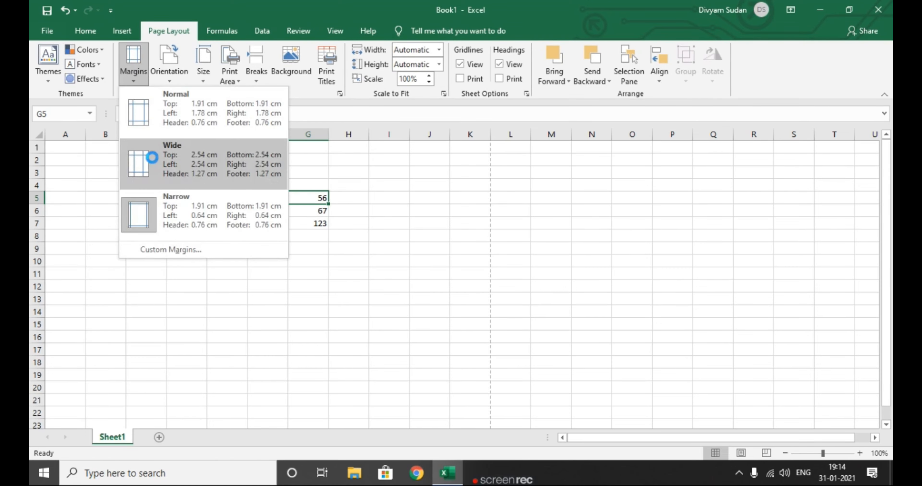
pyautogui.click(147, 157)
pyautogui.click(48, 60)
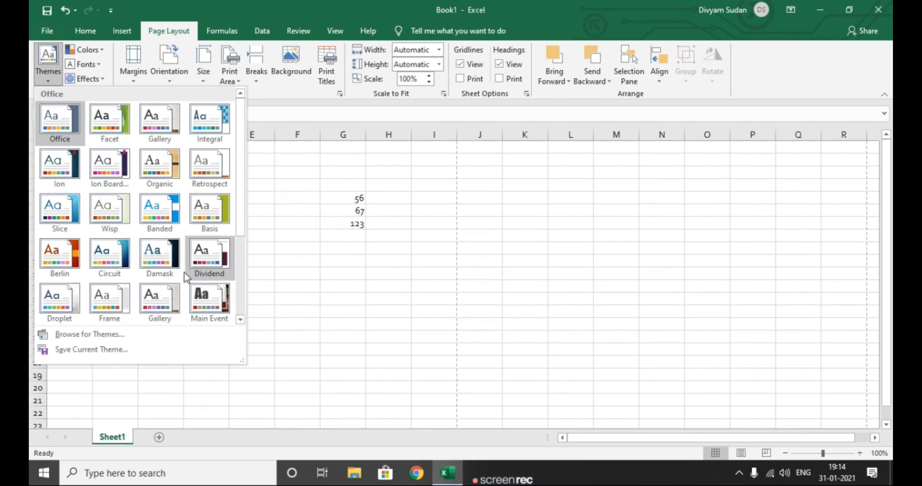
pyautogui.click(284, 223)
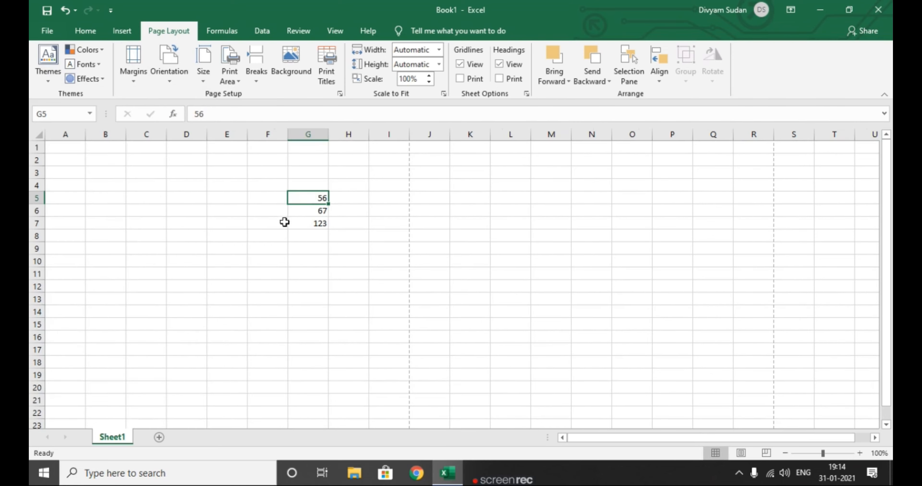
pyautogui.click(239, 32)
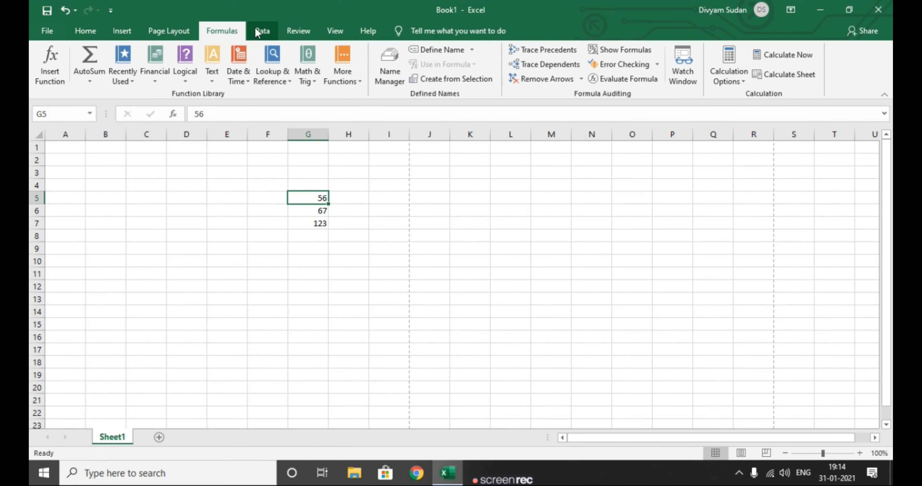
pyautogui.click(298, 30)
pyautogui.click(333, 32)
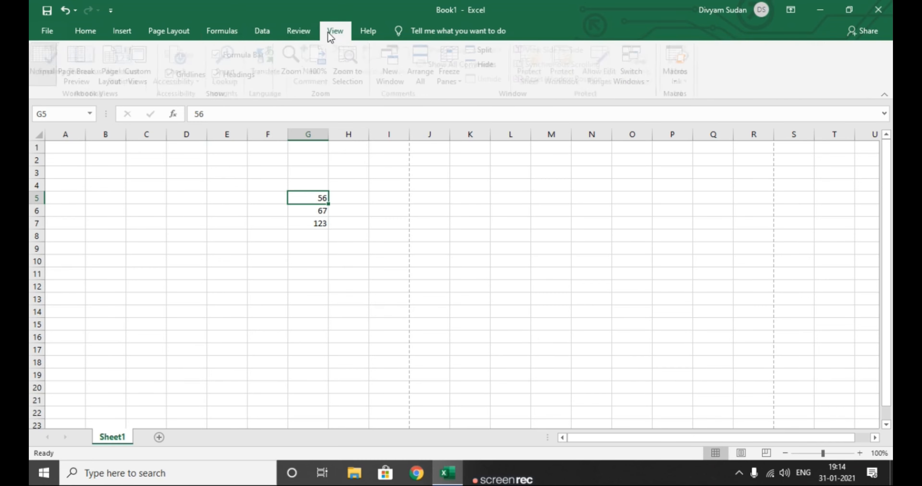
# Step: Set the font size of the number in cell G5 to 20
pyautogui.click(87, 32)
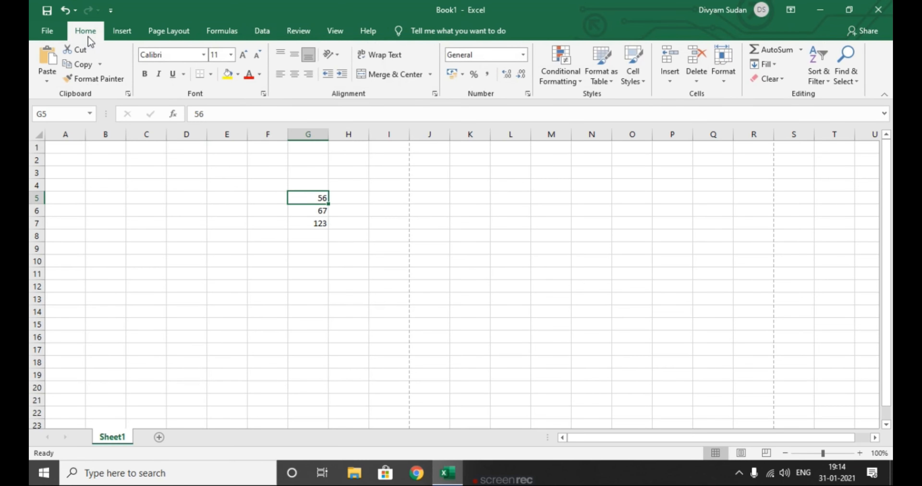
pyautogui.click(231, 55)
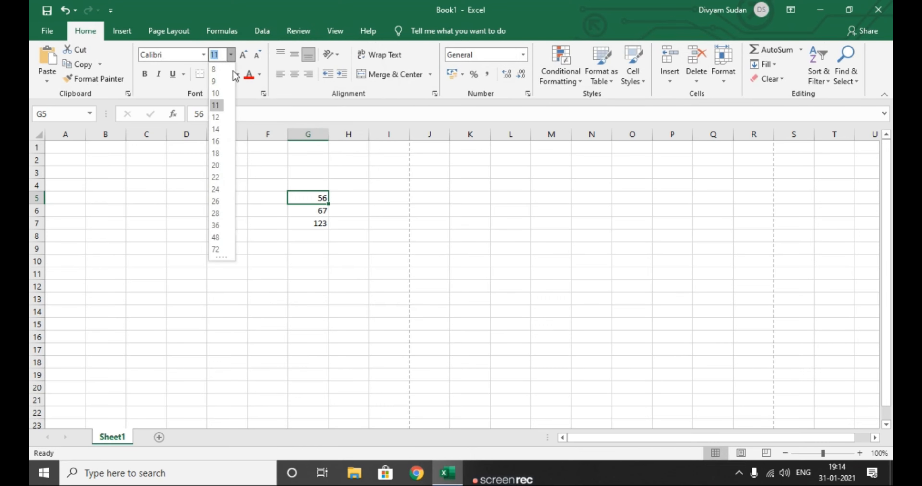
pyautogui.click(215, 165)
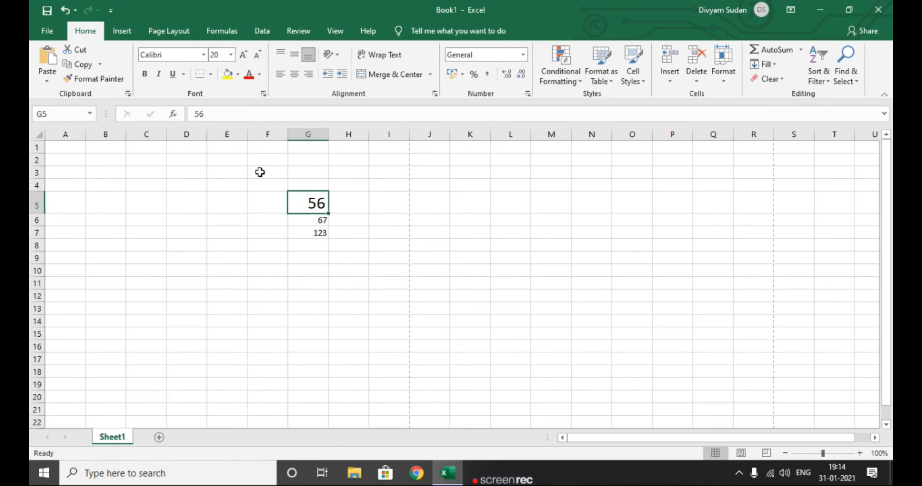
pyautogui.moveTo(319, 206); pyautogui.dragTo(354, 255)
pyautogui.click(349, 271)
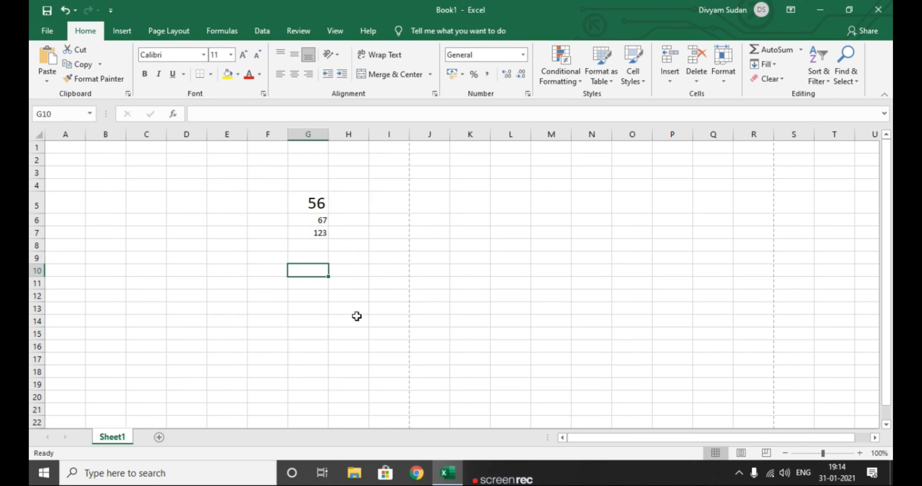
# Step: Enter 6 in cell H14 and 4 in cell H15
pyautogui.click(354, 320)
pyautogui.write('6')
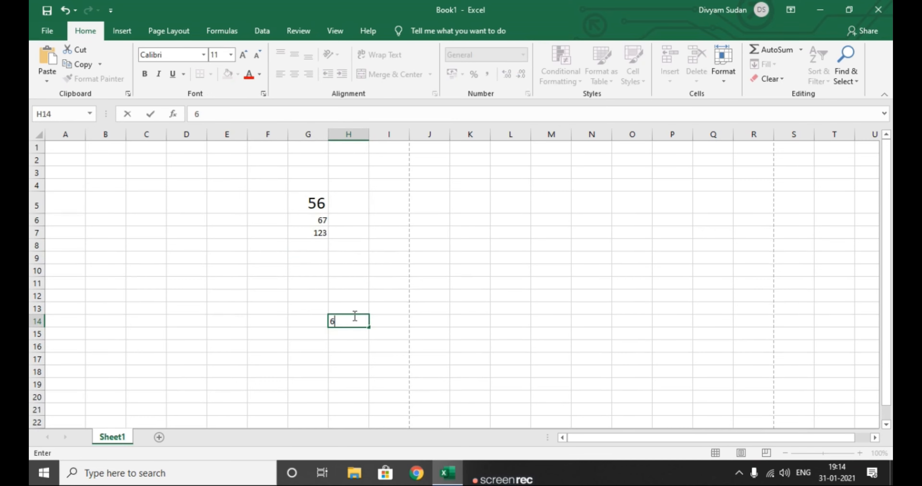
pyautogui.press('Return')
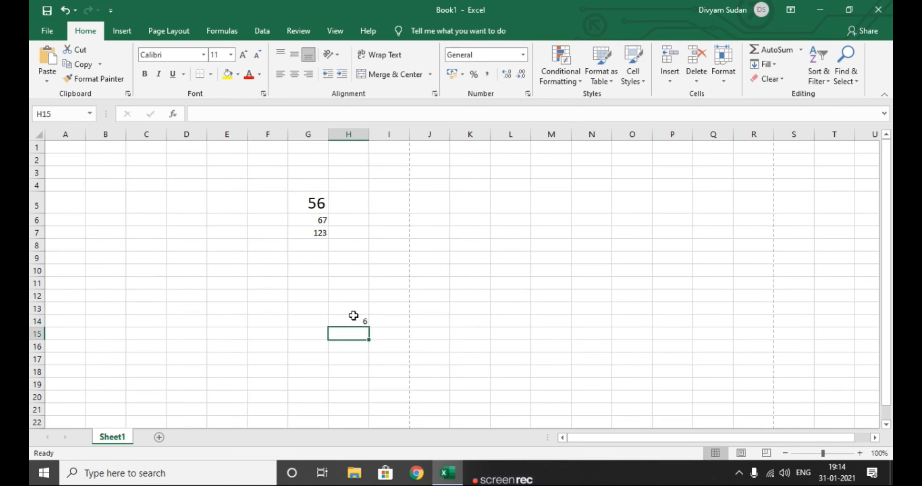
pyautogui.write('4')
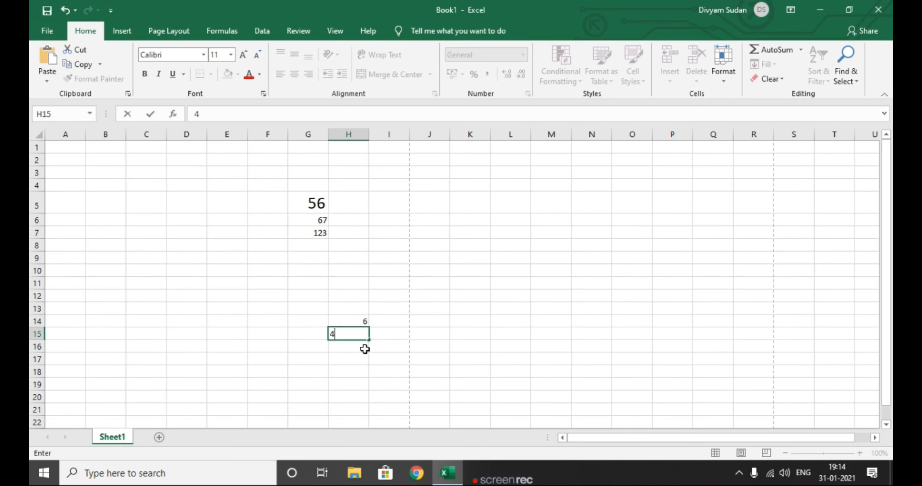
pyautogui.press('Return')
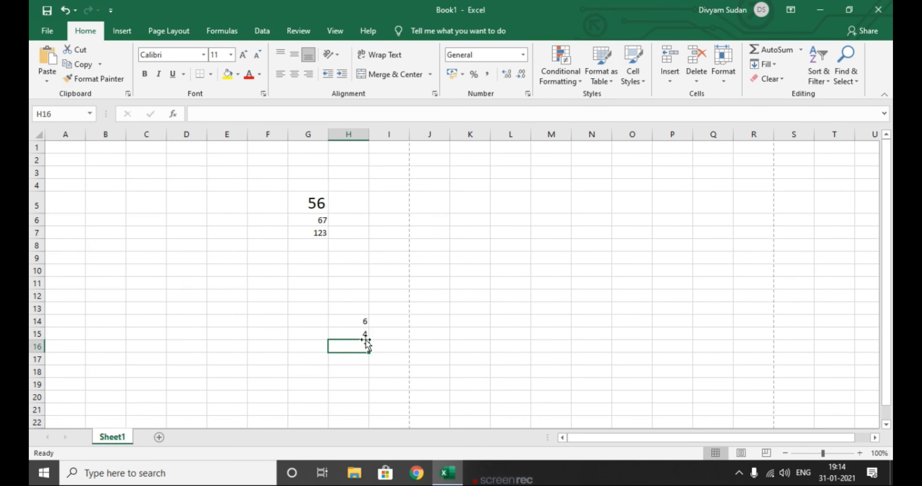
# Step: Add the formula =H14-H15 in cell H16 to subtract the second number from the first
pyautogui.write('=')
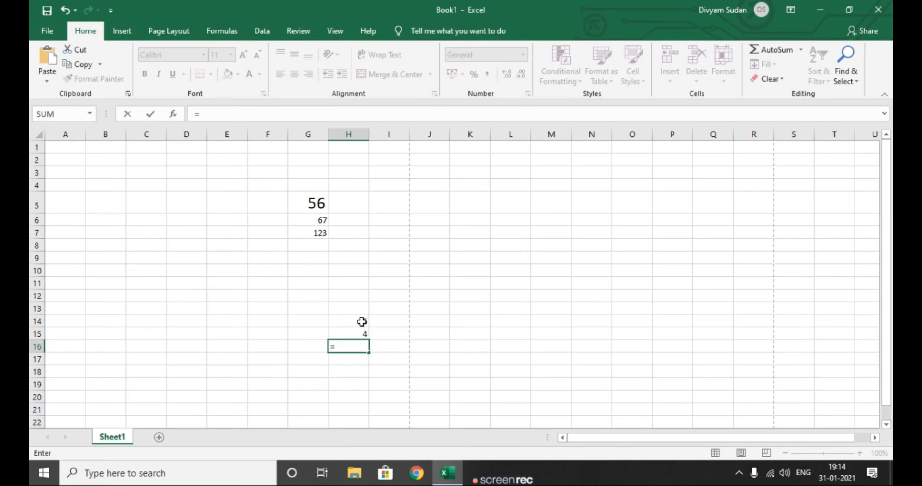
pyautogui.click(361, 322)
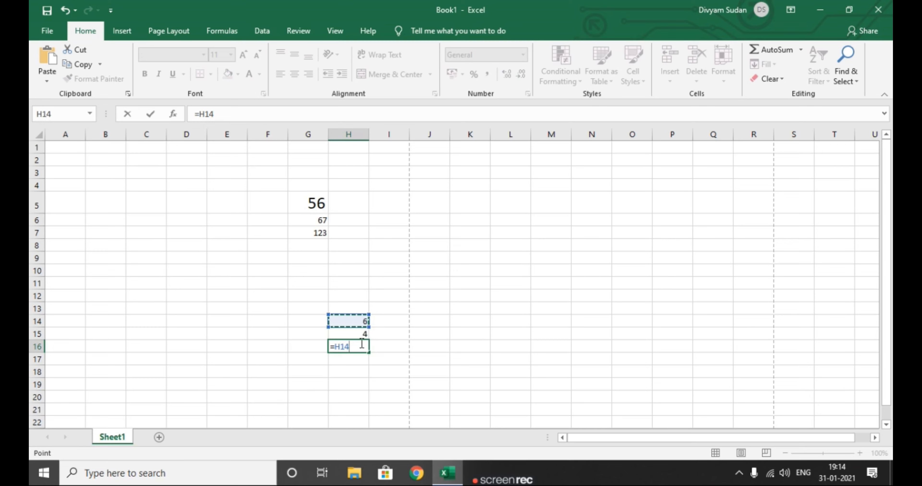
pyautogui.write('-')
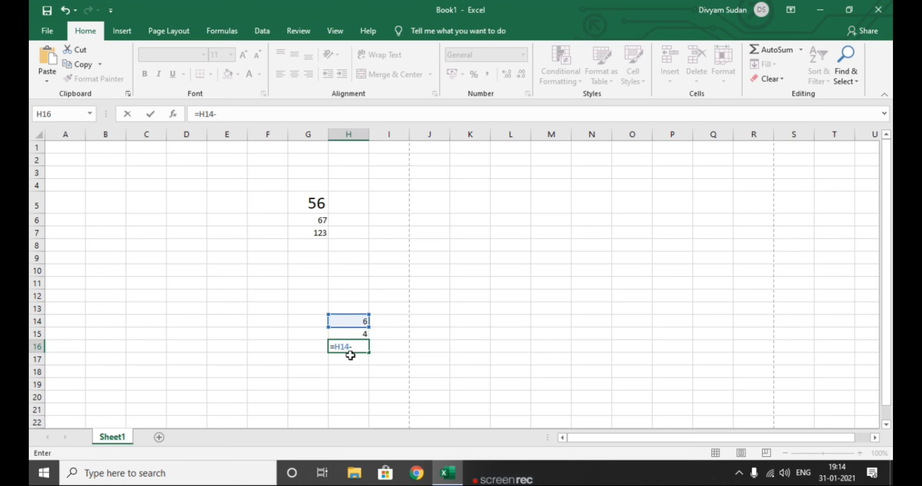
pyautogui.click(361, 335)
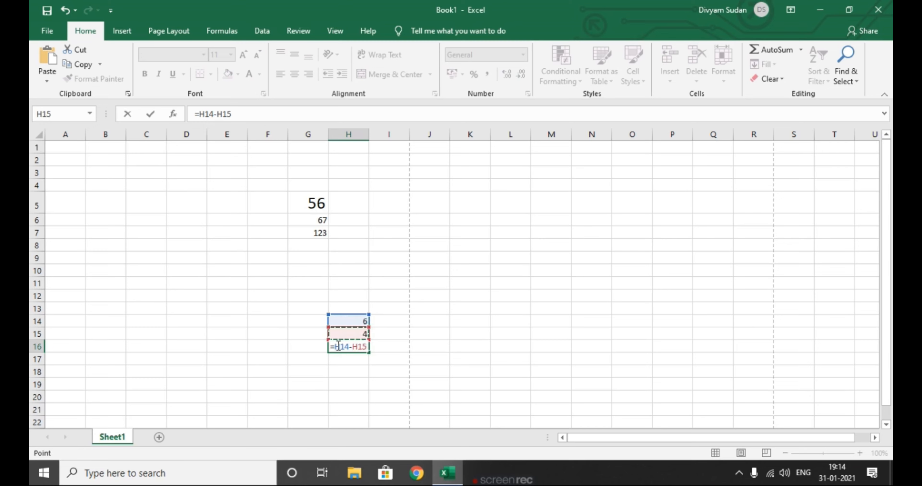
pyautogui.press('Return')
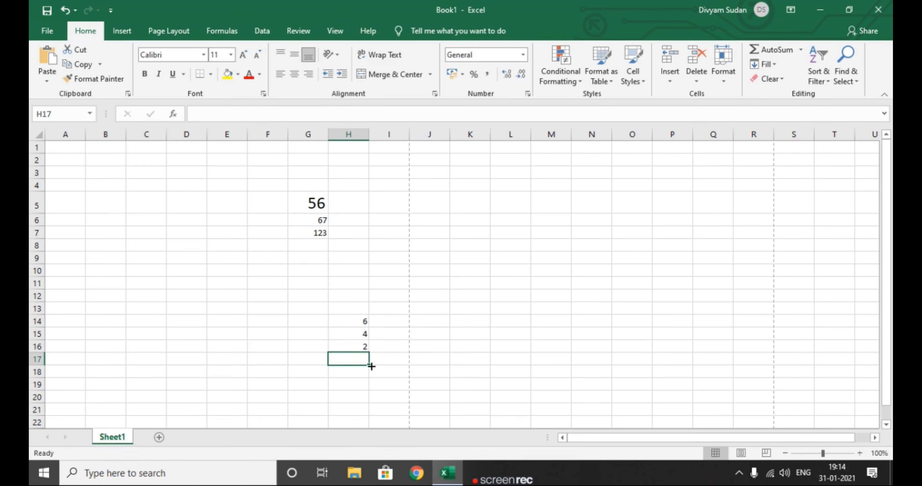
pyautogui.click(358, 346)
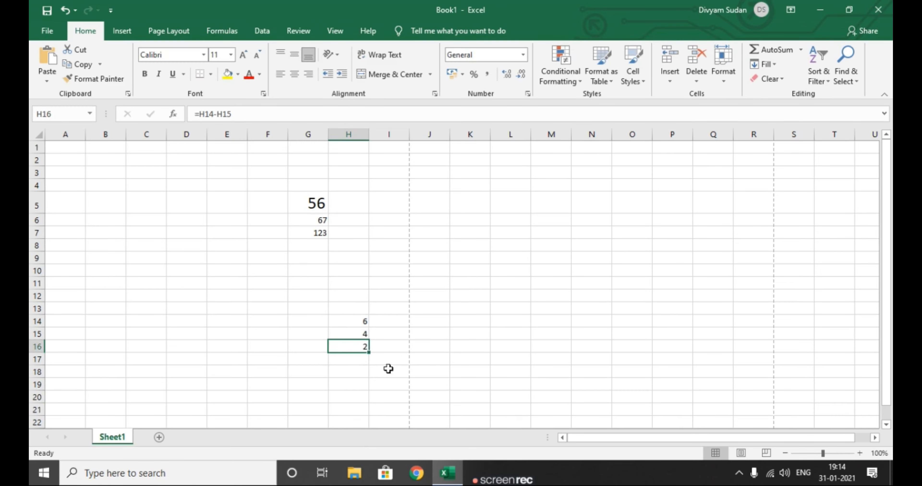
pyautogui.click(385, 360)
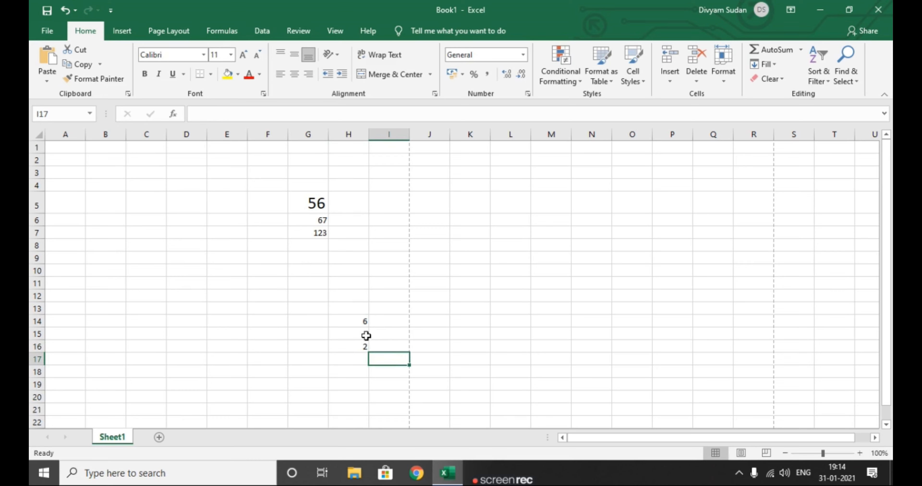
# Step: Replace the contents of cell H16 with the formula =H14*H15 to multiply the two numbers
pyautogui.click(363, 347)
pyautogui.press('BackSpace')
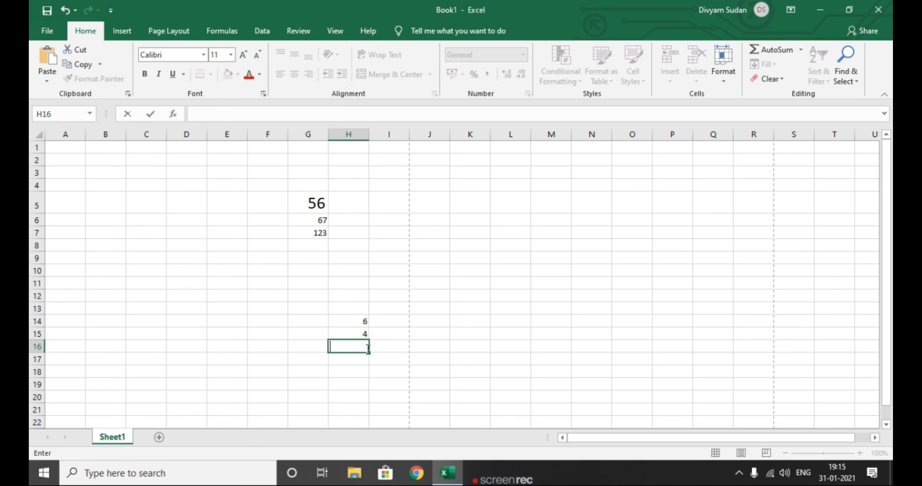
pyautogui.click(401, 357)
pyautogui.click(359, 348)
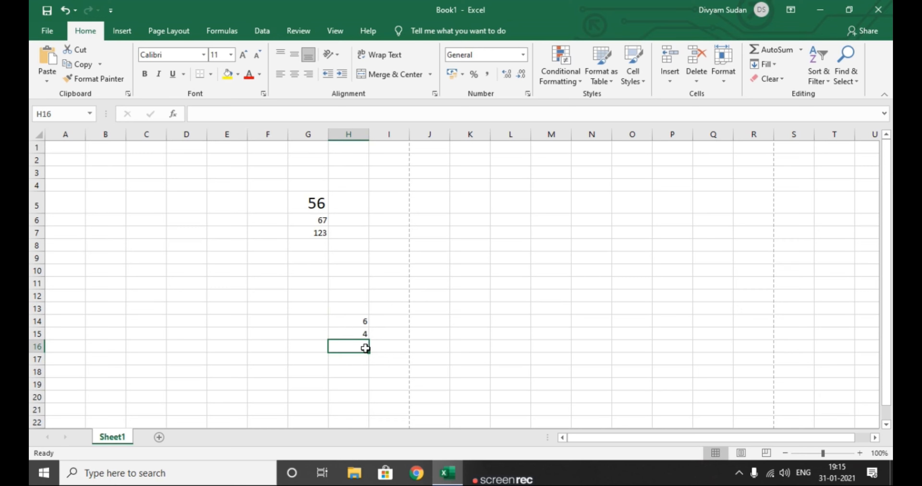
pyautogui.write('=')
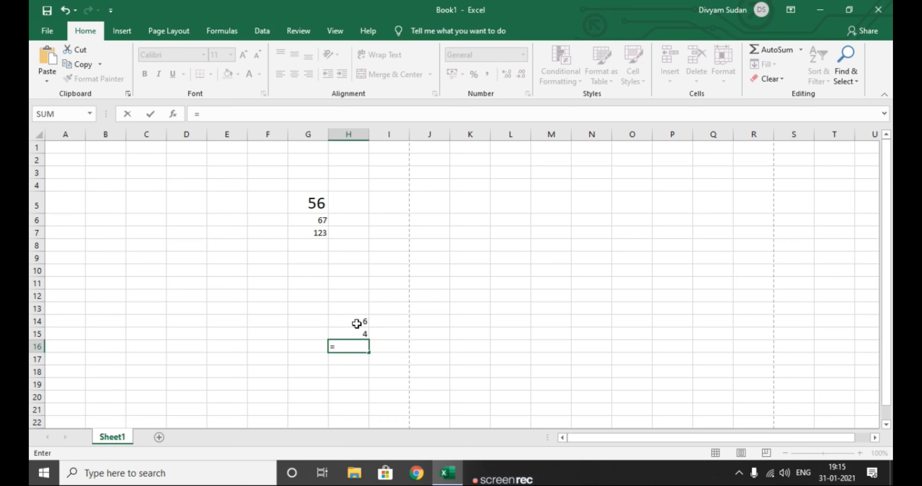
pyautogui.click(357, 323)
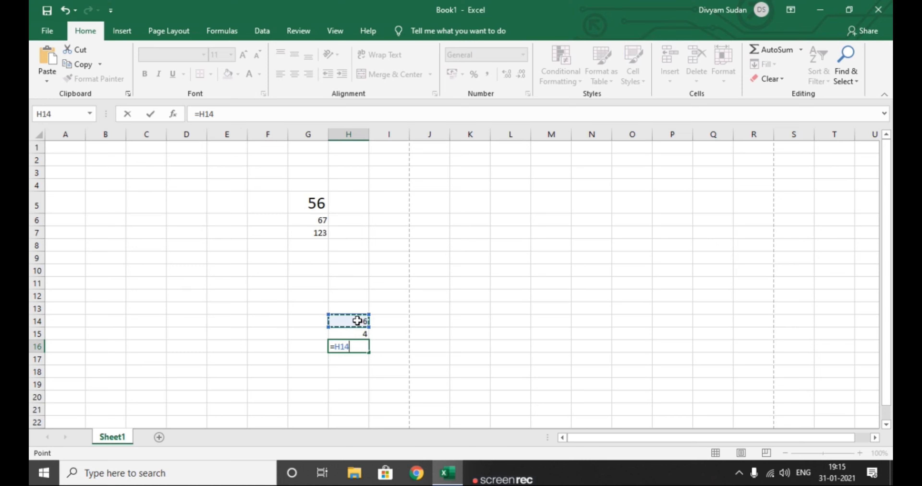
pyautogui.write('*')
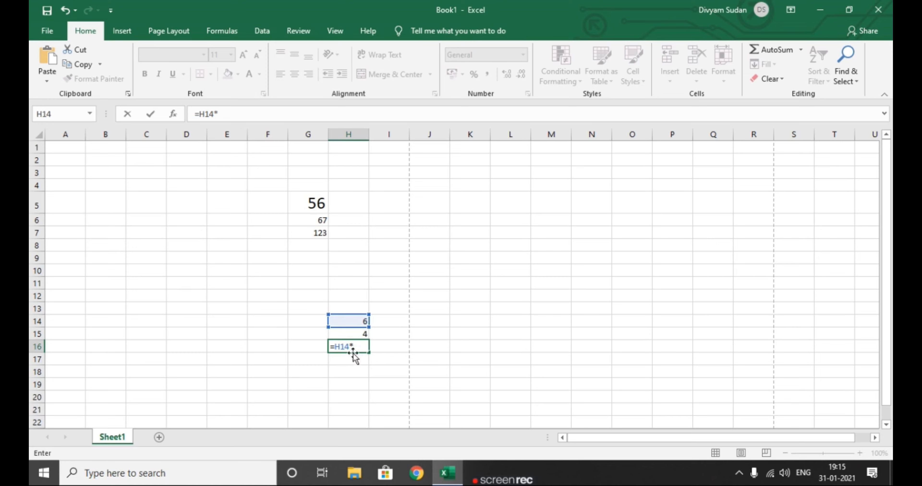
pyautogui.click(359, 334)
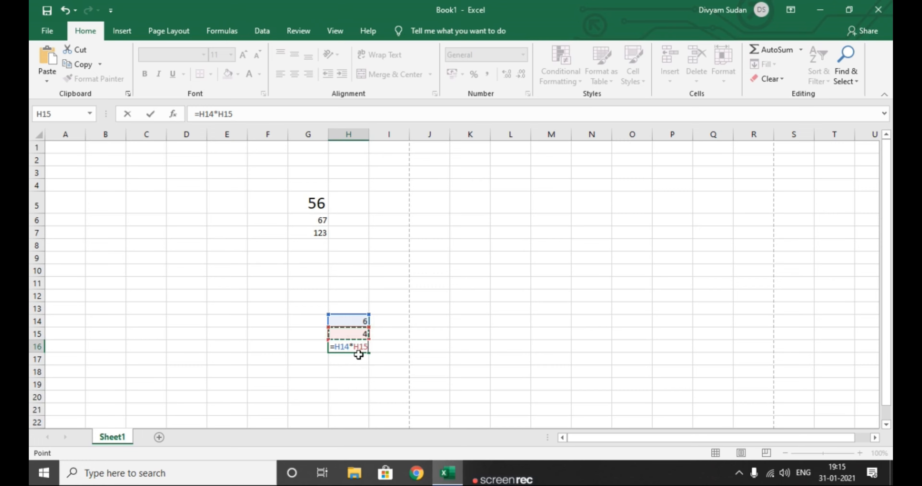
pyautogui.press('Return')
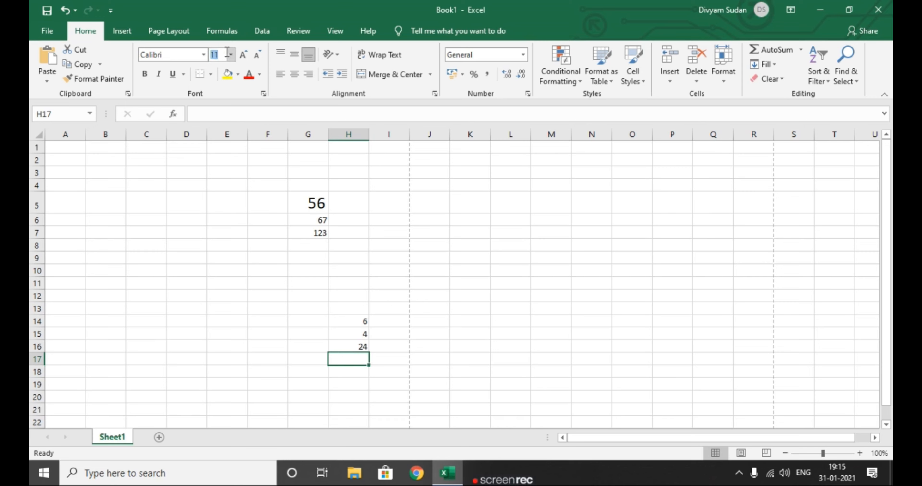
# Step: Increase the font size of the empty cell H17 beneath the multiplication formula
pyautogui.click(231, 54)
pyautogui.click(216, 153)
pyautogui.click(211, 185)
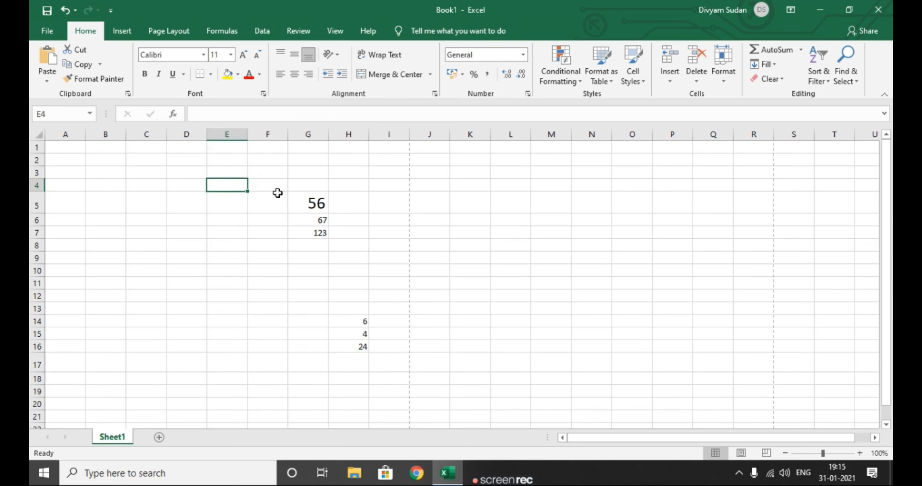
pyautogui.click(314, 344)
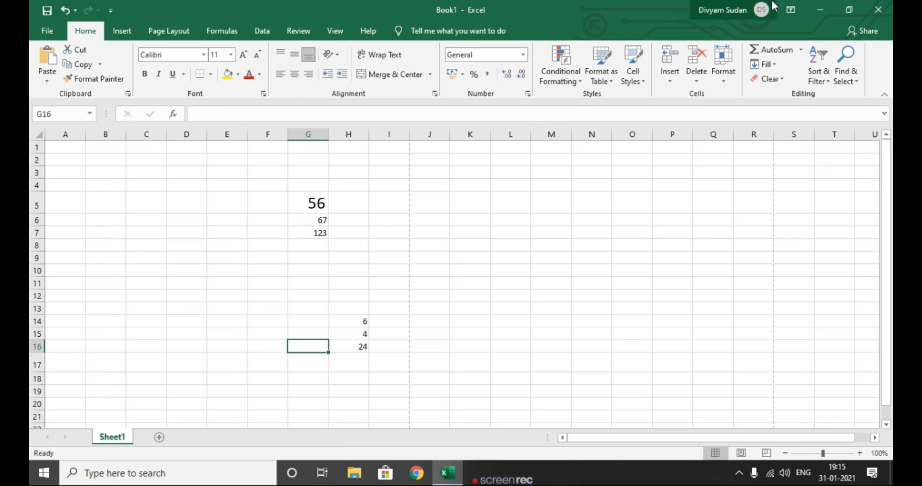
# Step: Close the Book1 workbook without saving the changes
pyautogui.click(872, 16)
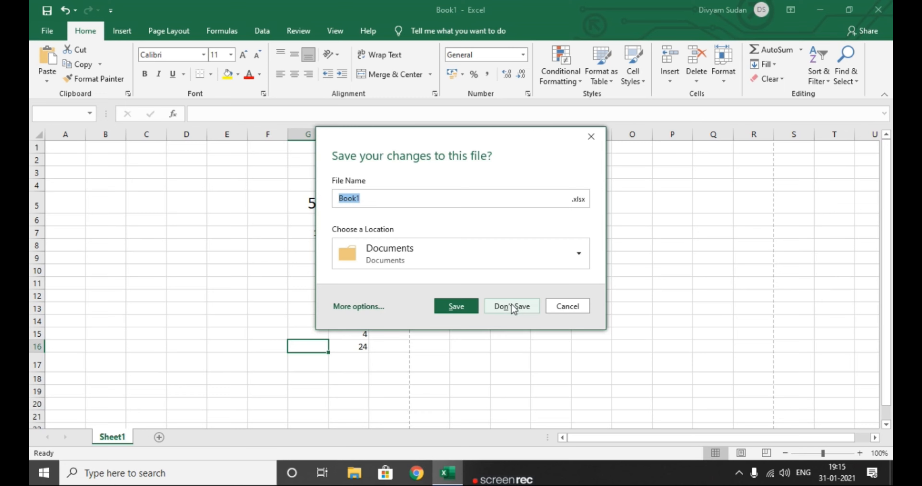
pyautogui.click(511, 303)
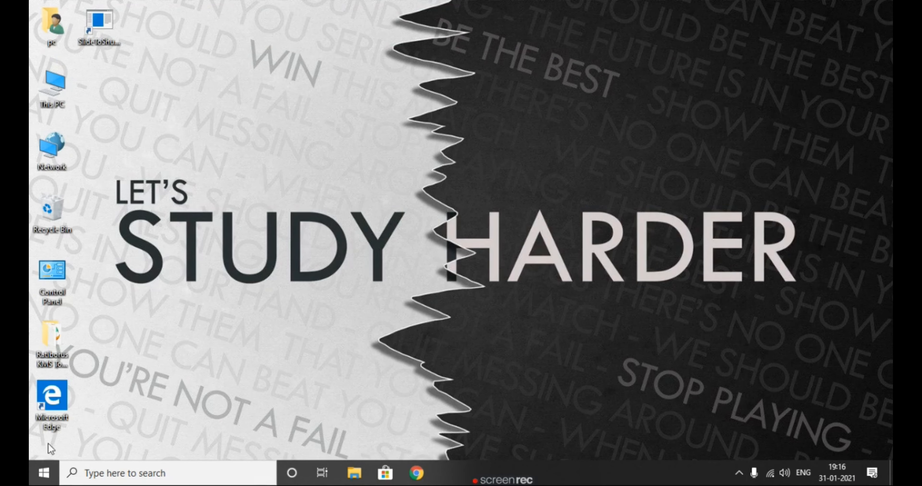
pyautogui.click(44, 473)
pyautogui.scroll(-2, 120, 211)
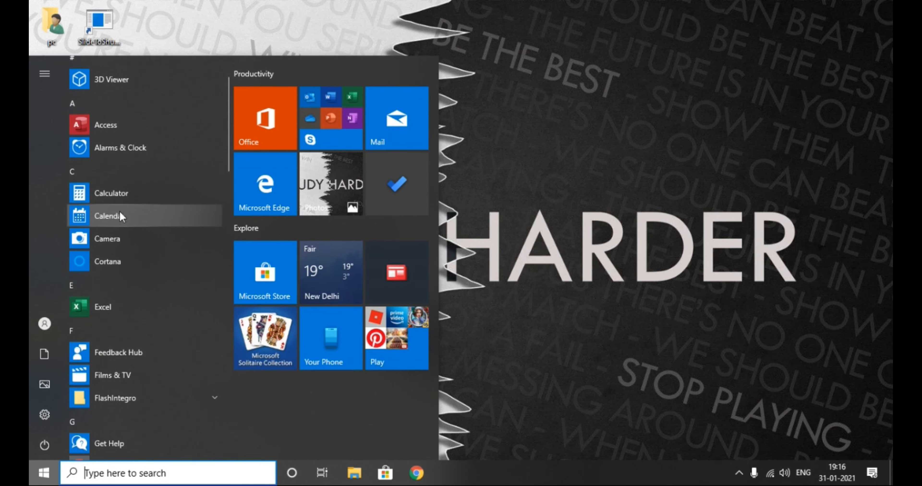
pyautogui.scroll(-2, 127, 200)
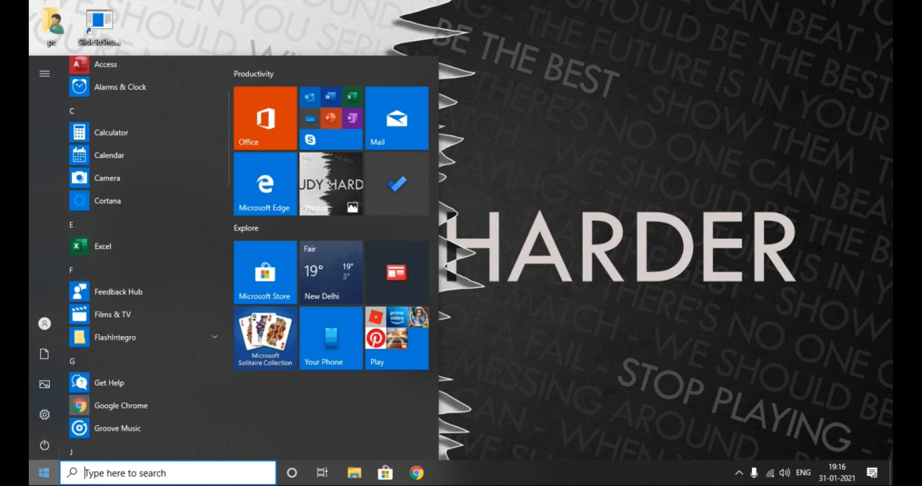
pyautogui.click(131, 478)
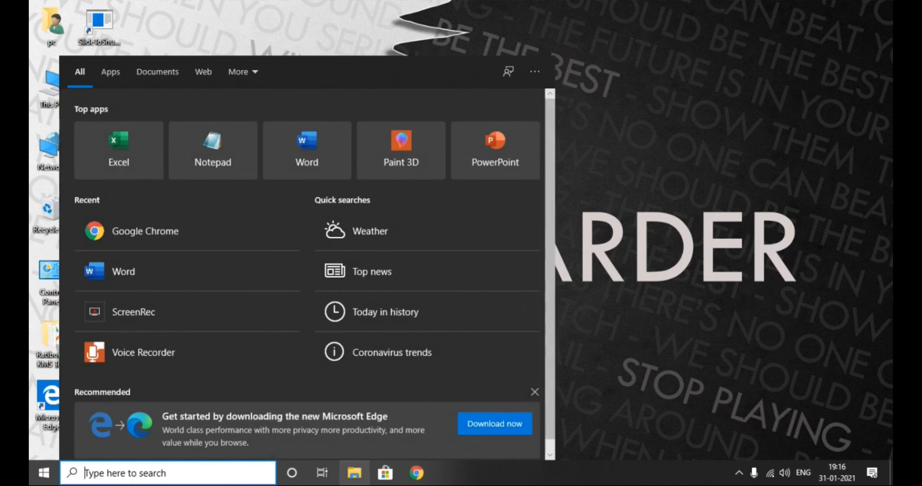
# Step: Open Google Chrome and search Google for the suggested query "google chrome download for windows 10 64 bit full version free"
pyautogui.click(416, 473)
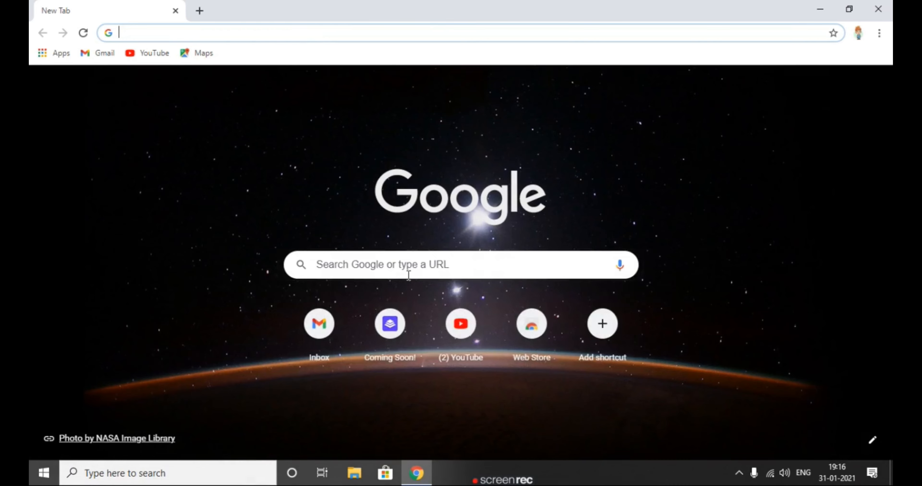
pyautogui.click(412, 273)
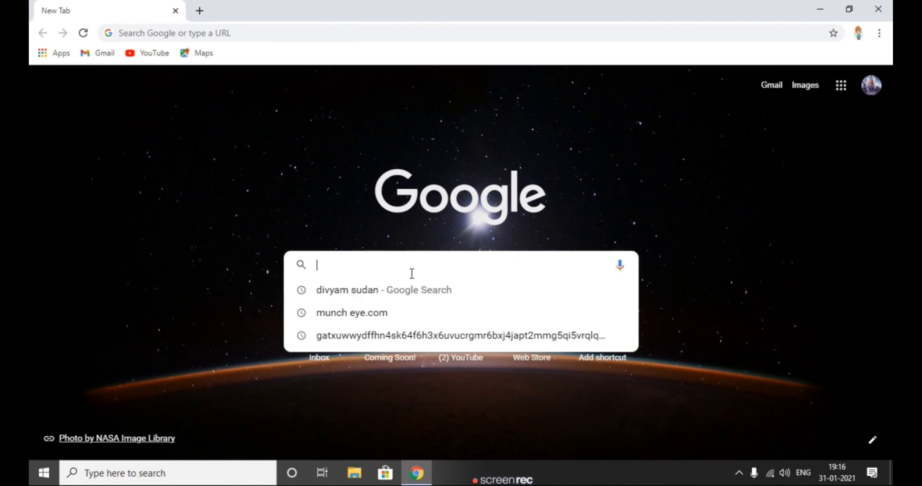
pyautogui.write('goo')
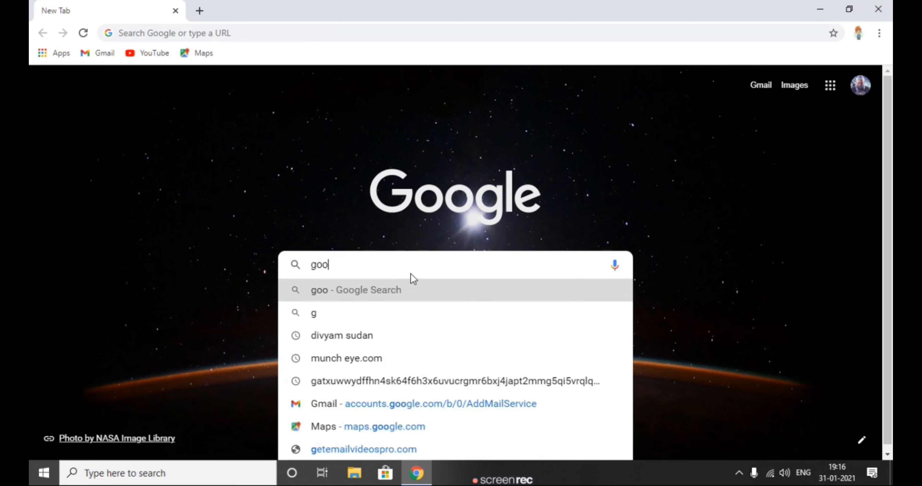
pyautogui.write('gl')
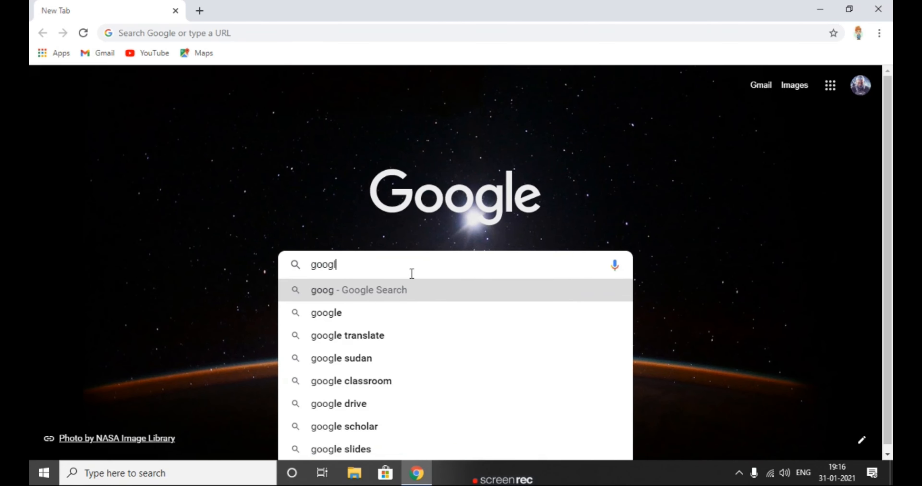
pyautogui.write('e ')
pyautogui.write('ch')
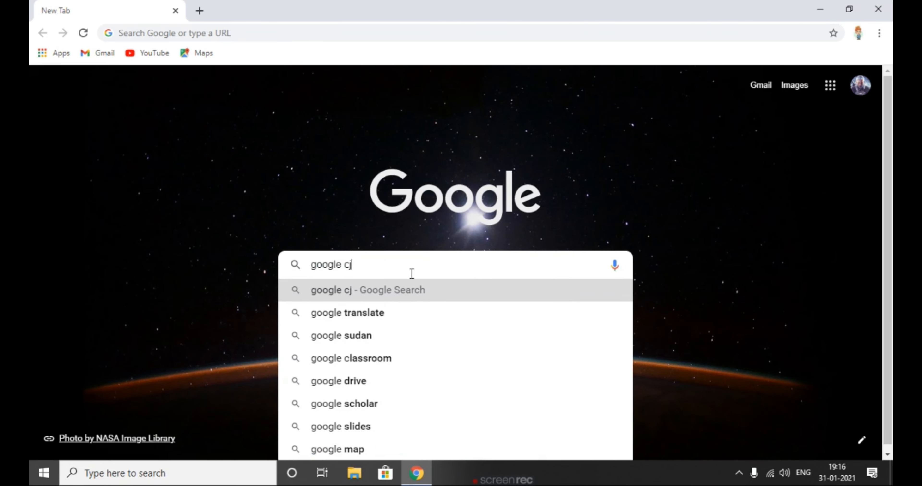
pyautogui.write('rio')
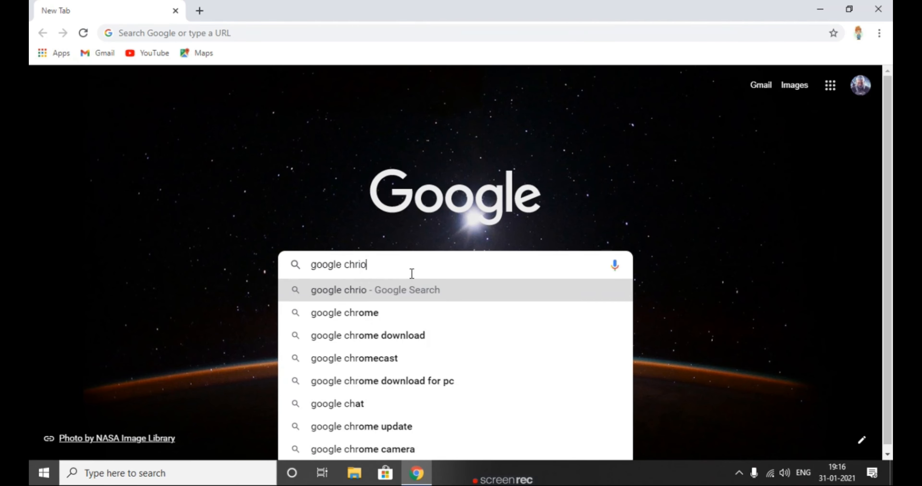
pyautogui.write('me ')
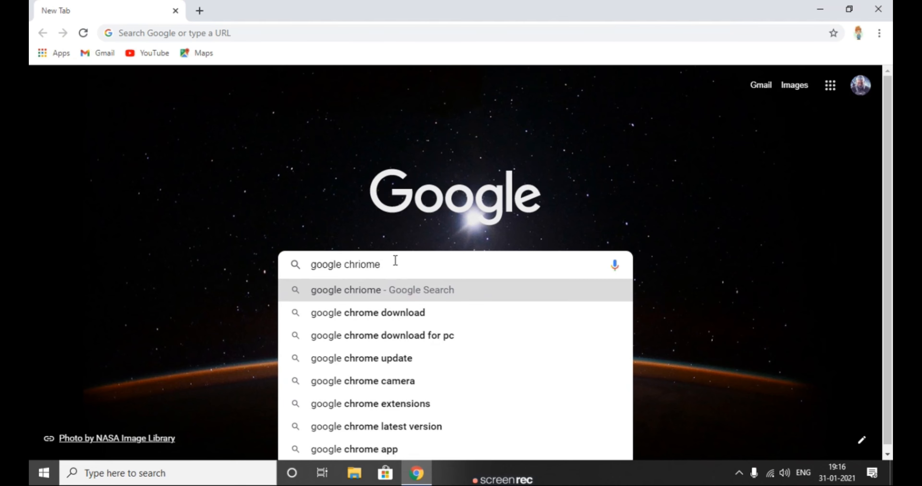
pyautogui.write('dow')
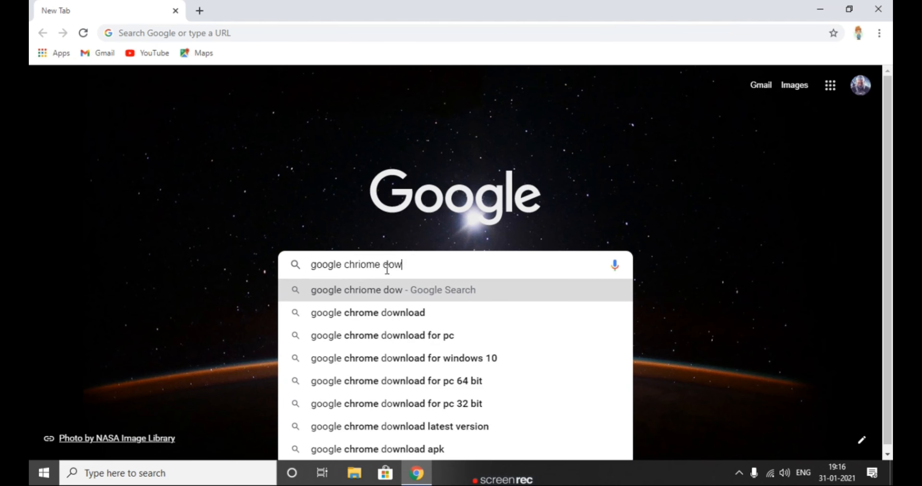
pyautogui.write('nload f')
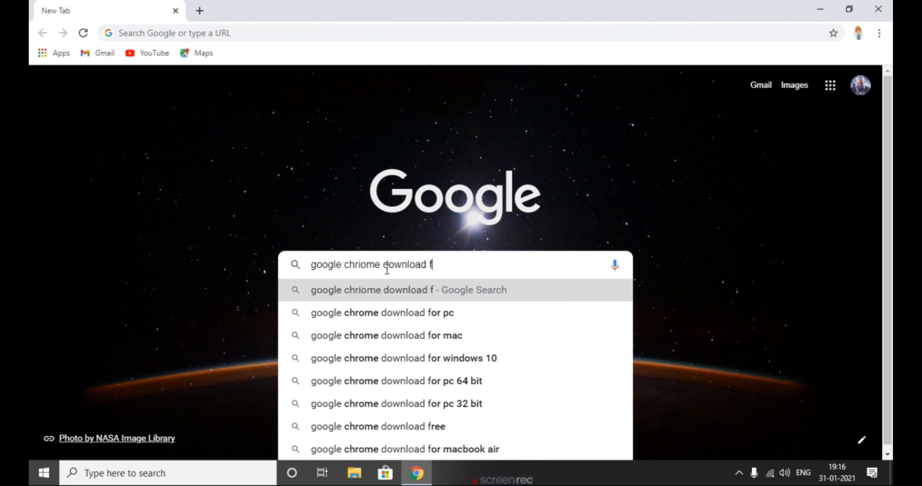
pyautogui.write('or win ')
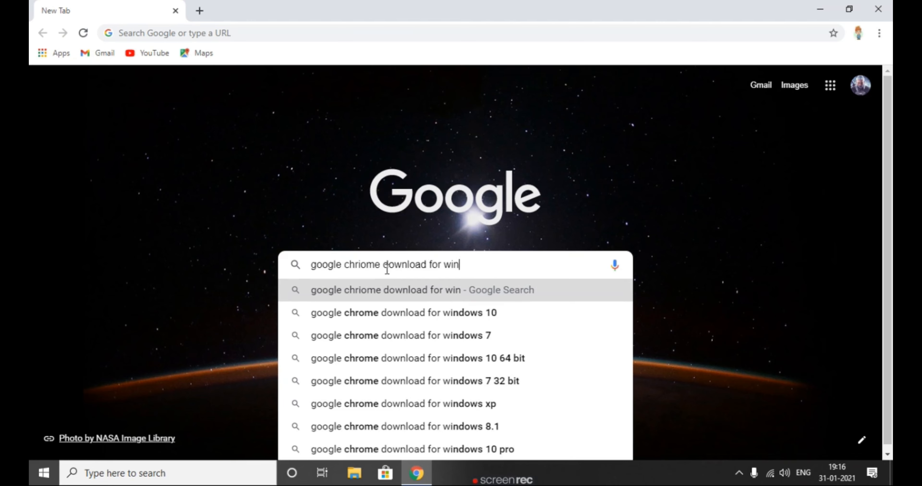
pyautogui.write('10')
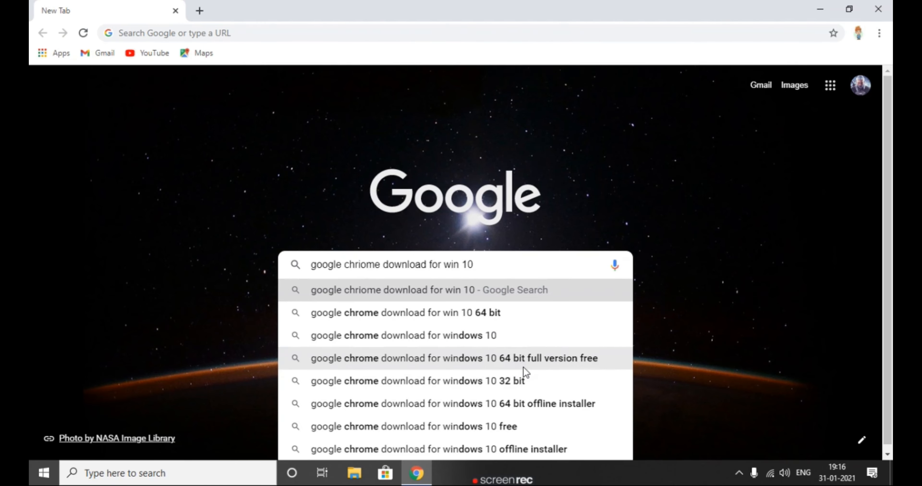
pyautogui.click(522, 360)
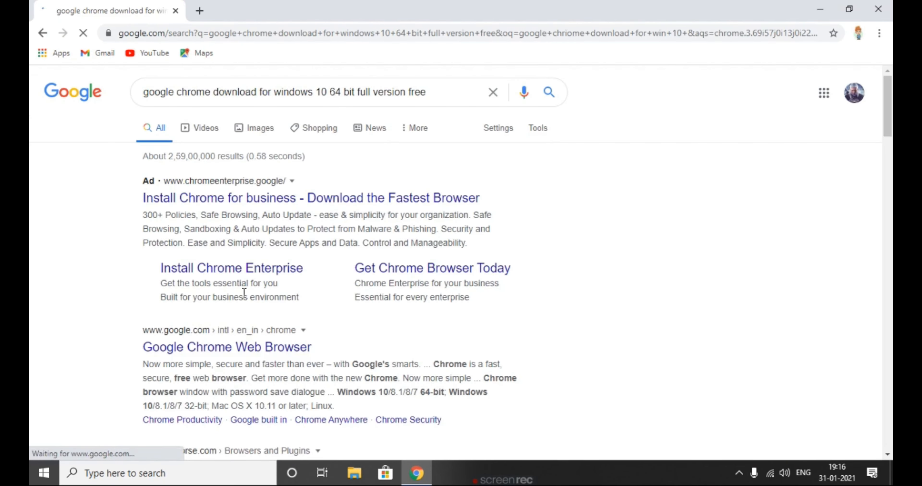
# Step: Request the Chrome download on the page of the Google Chrome Web Browser search result and close the browser
pyautogui.scroll(-2, 214, 307)
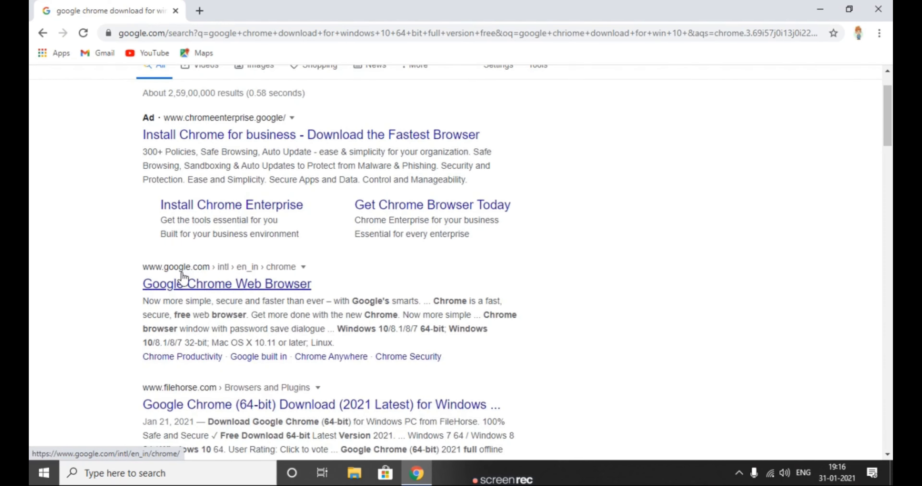
pyautogui.click(224, 284)
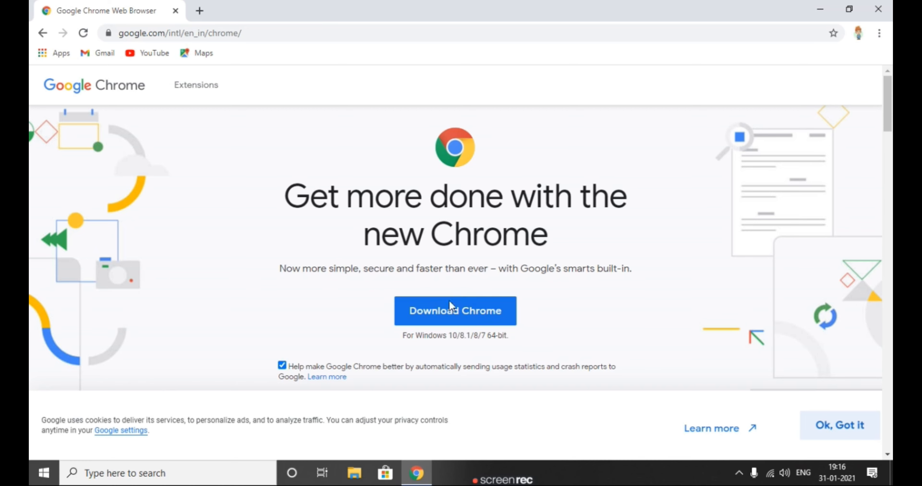
pyautogui.click(464, 311)
pyautogui.click(881, 8)
# Step: Refresh the desktop and open This PC to show its folders and drives
pyautogui.rightClick(319, 237)
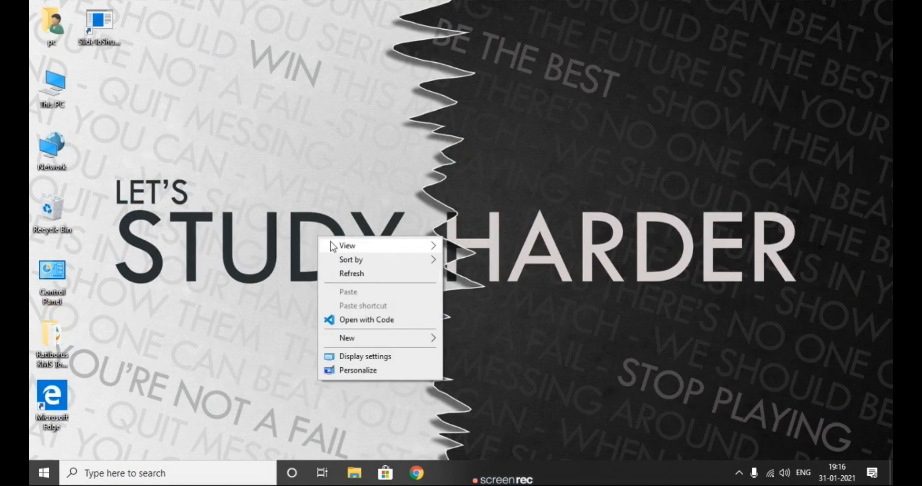
pyautogui.click(351, 273)
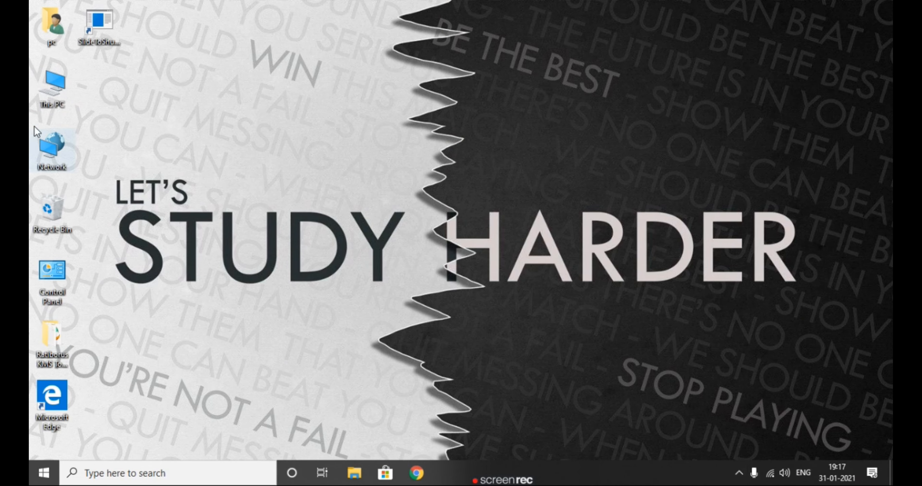
pyautogui.doubleClick(55, 82)
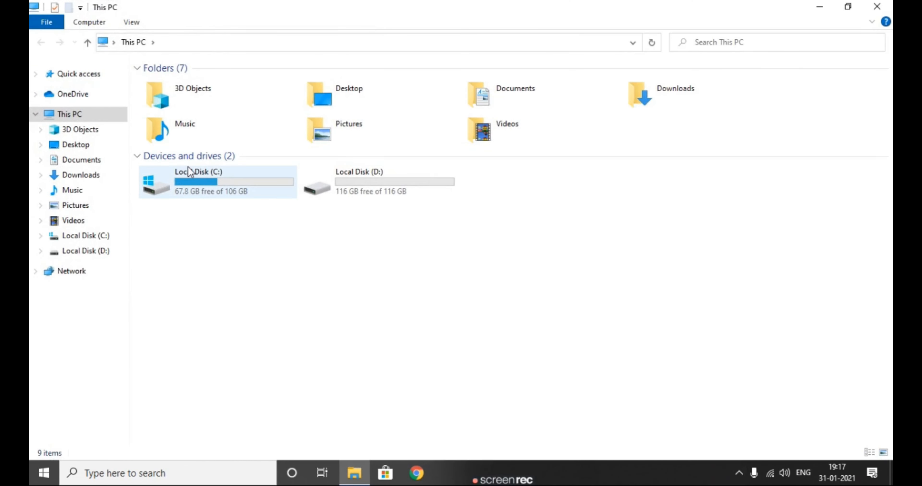